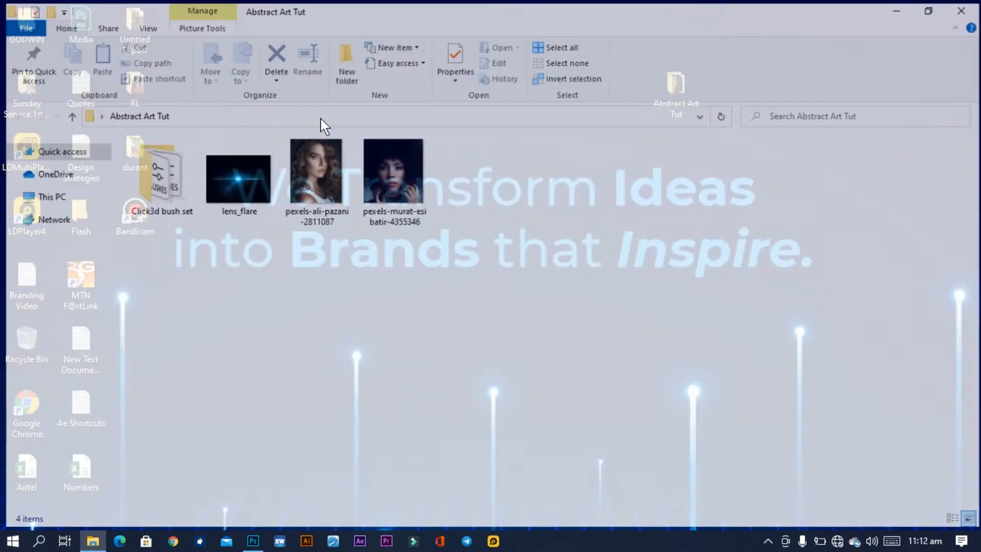
Look over the portrait photos, lens flare image and brush files in the Abstract Art Tut folder and its Click3d bush set subfolder.
drag(147, 265, 481, 167)
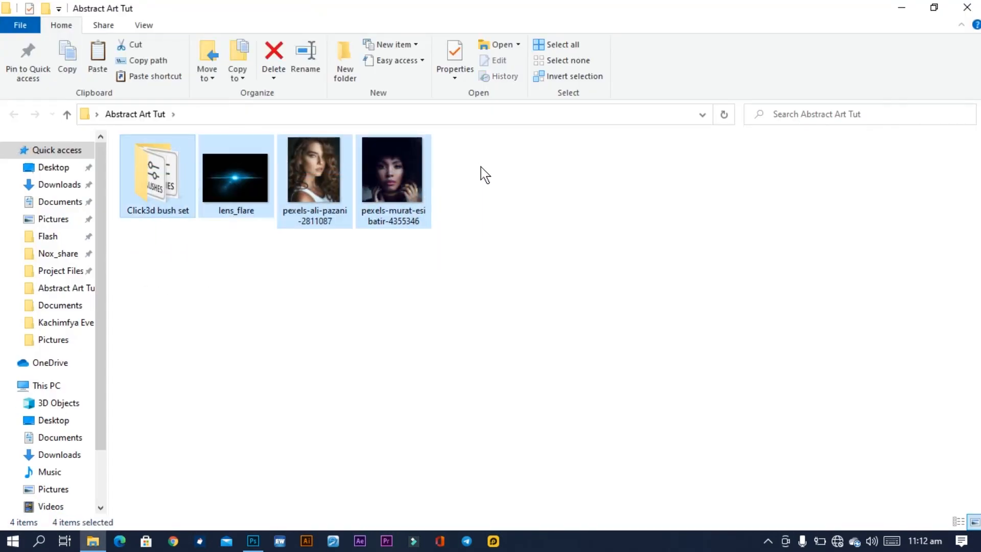
click(275, 296)
drag(305, 244, 450, 179)
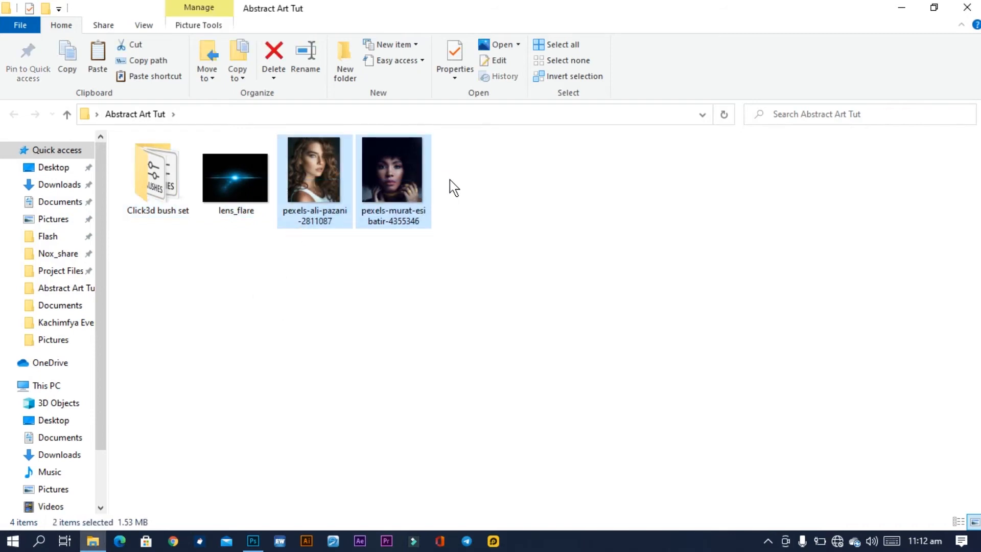
click(457, 203)
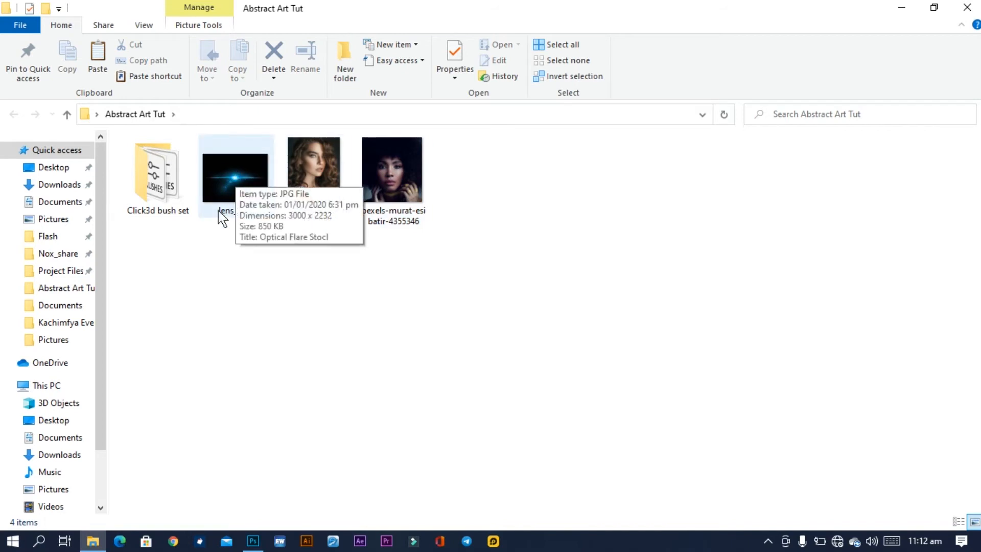
double_click(157, 185)
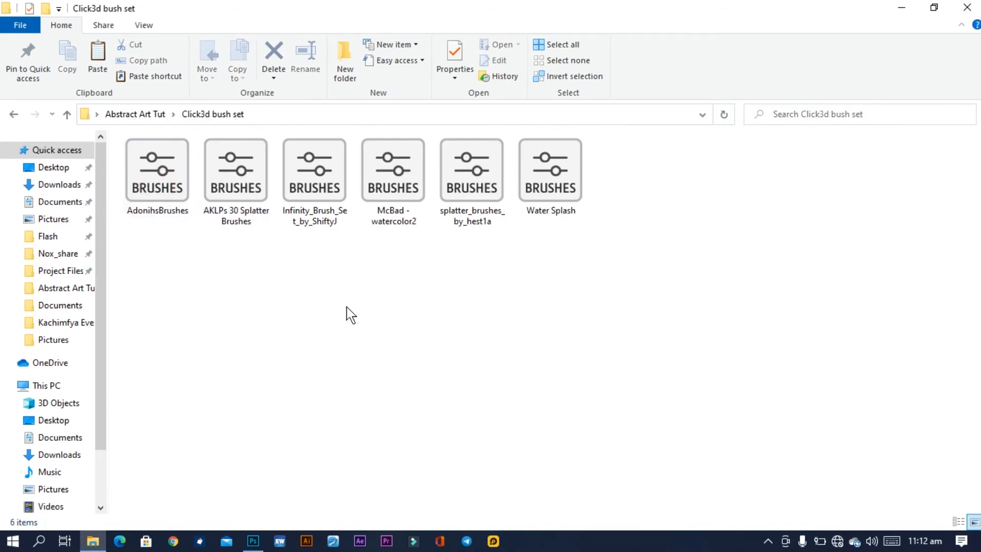
drag(318, 249, 326, 151)
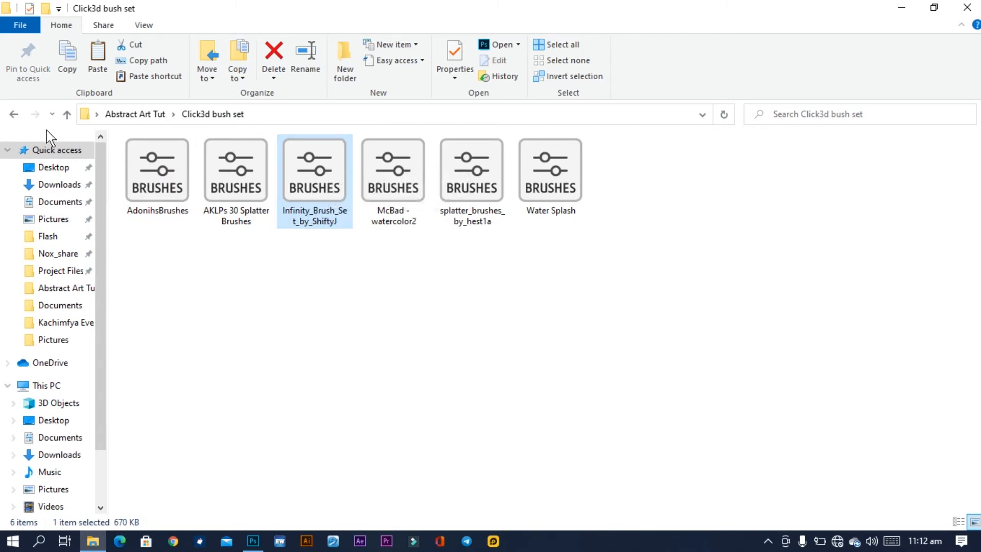
click(16, 116)
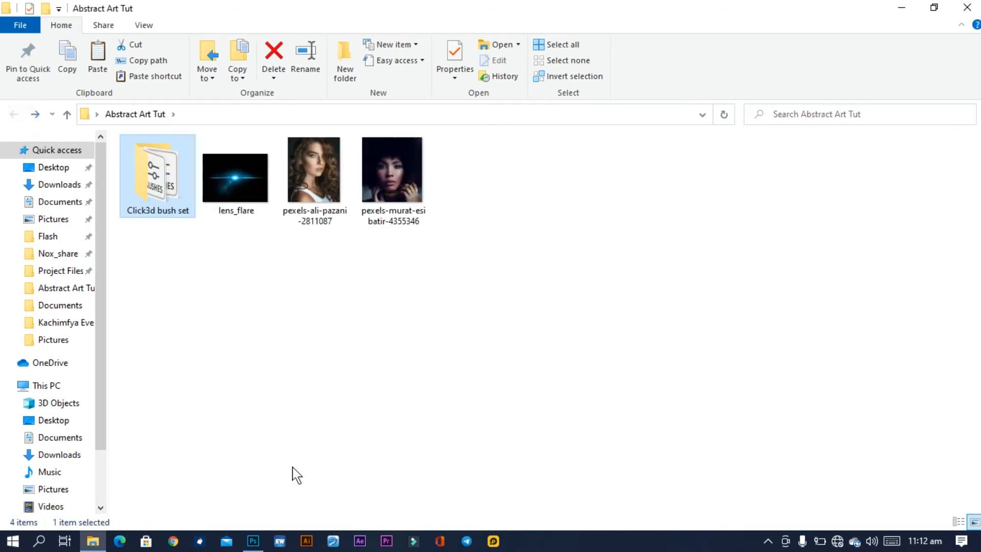
In Photoshop, create a document named Abstract from the Default Photoshop Size photo preset, 7 x 5 inches at 300 pixels/inch.
click(253, 541)
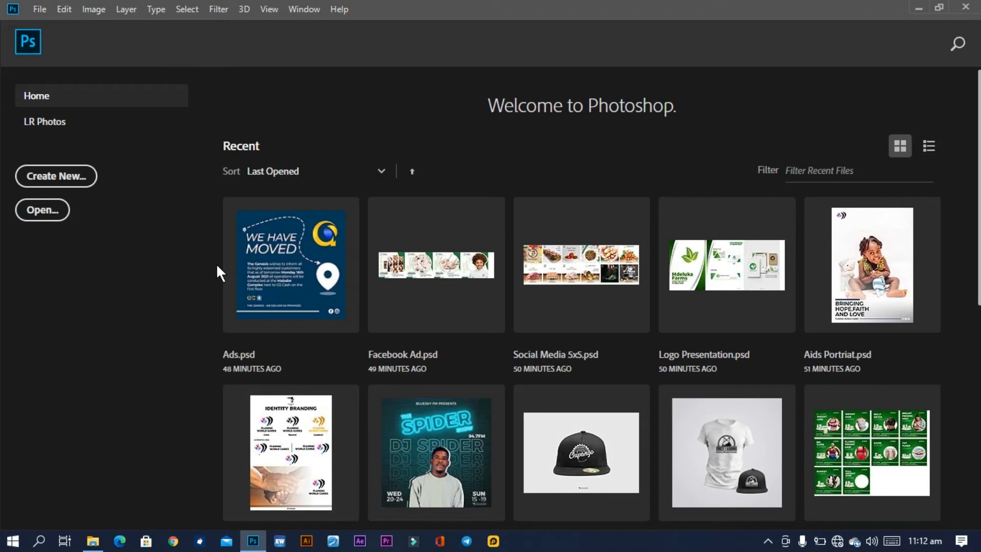
click(80, 182)
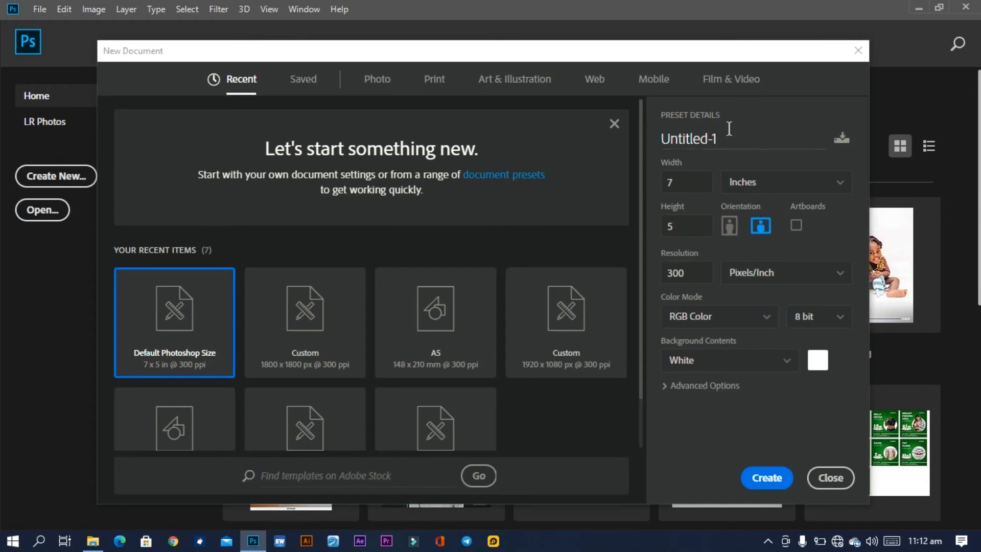
click(376, 79)
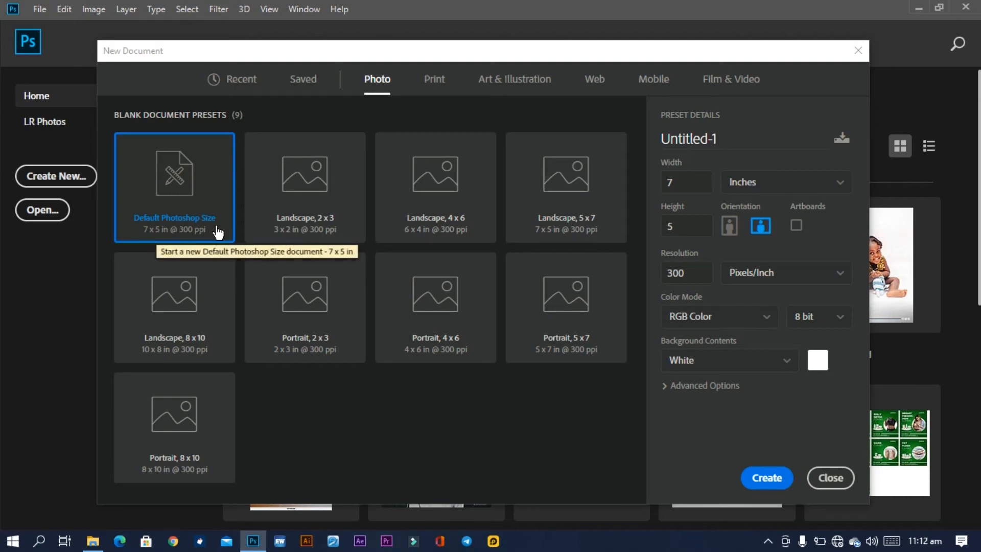
click(731, 137)
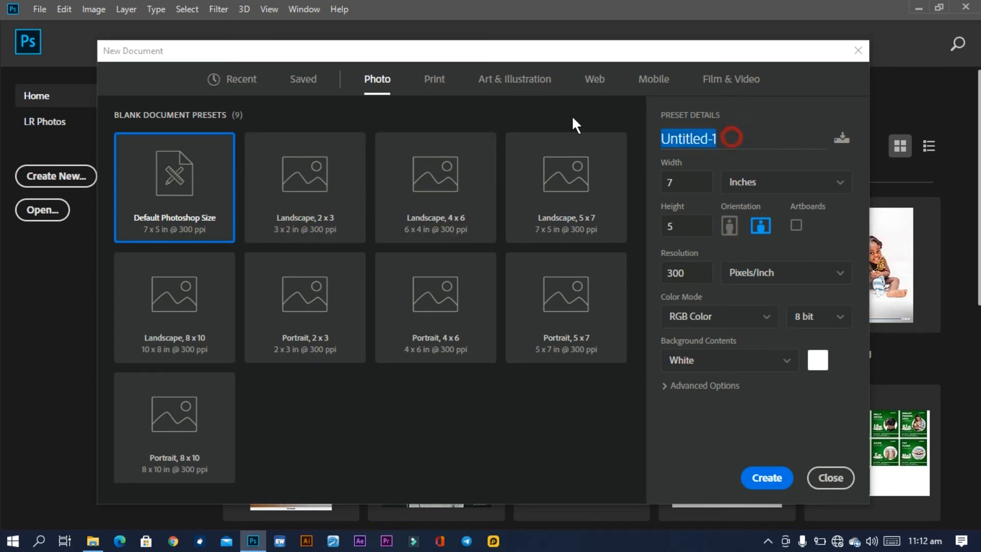
text(2)
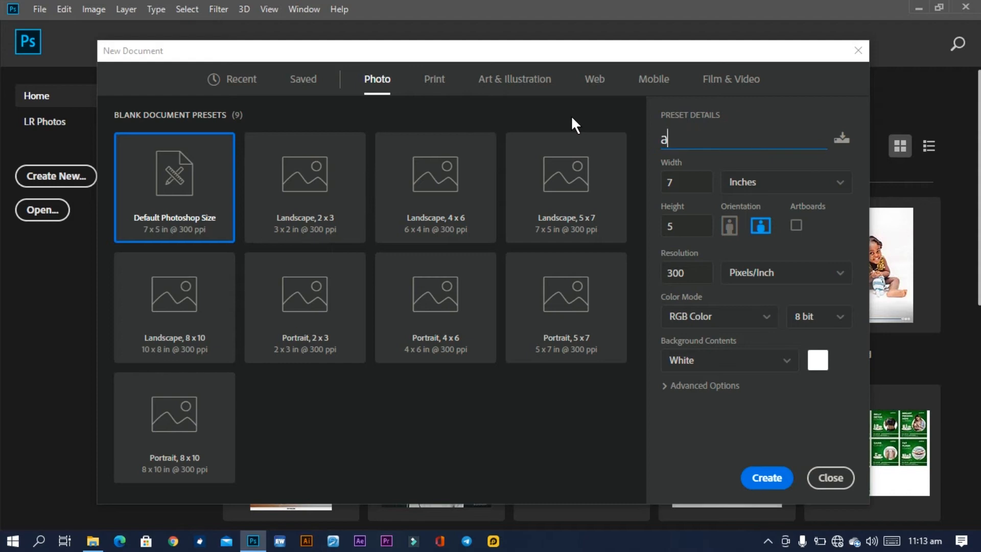
key(BackSpace)
text(Av)
key(BackSpace)
text(bstract)
drag(695, 272, 574, 308)
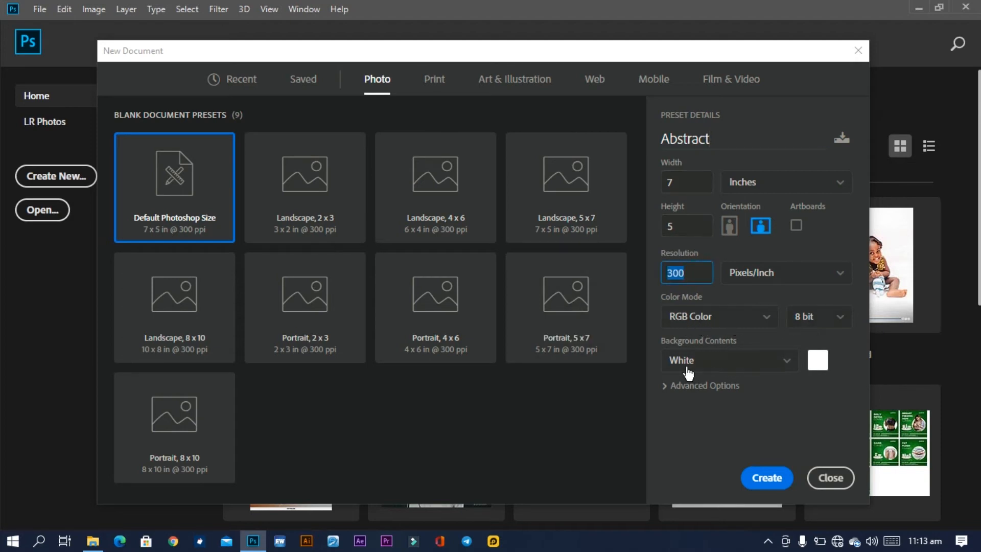
click(776, 478)
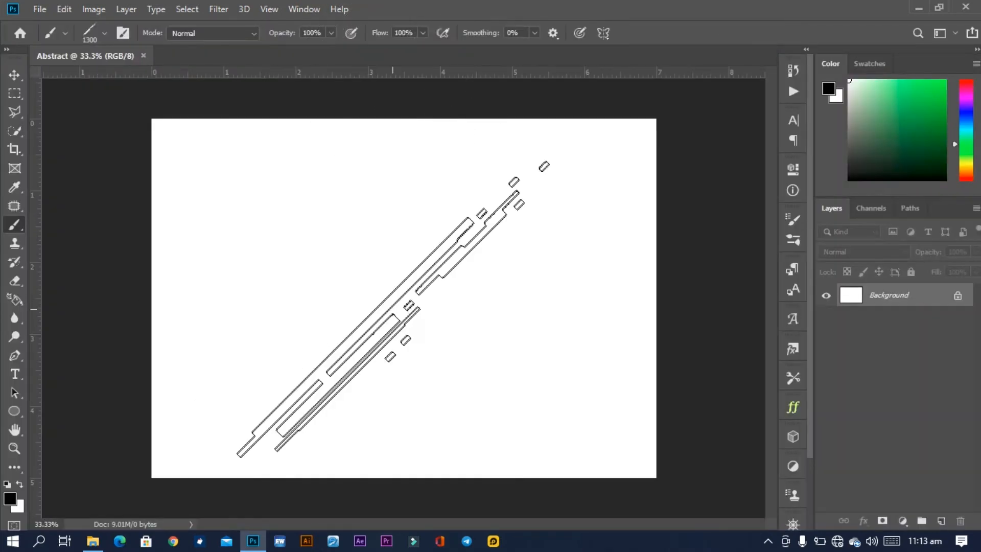
With the rulers displayed, place a vertical guide at 3.5 in and a horizontal guide through the middle of the canvas.
key(v)
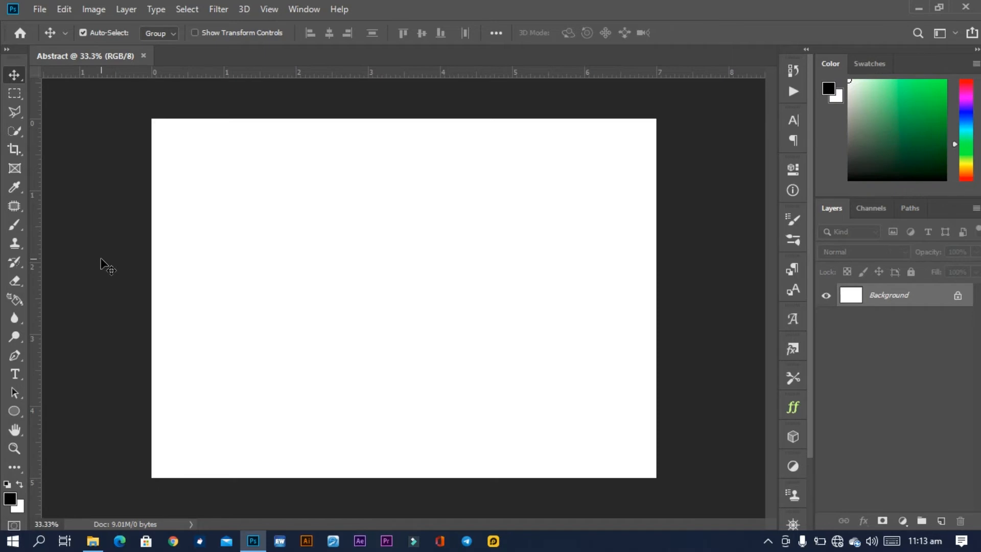
key(ctrl+r)
key(ctrl+r)
key(ctrl+r)
key(ctrl+r)
key(ctrl+r)
key(ctrl+r)
key(ctrl+r)
key(ctrl+r)
key(ctrl+r)
key(ctrl+r)
key(ctrl+r)
key(ctrl+r)
key(ctrl)
drag(37, 266, 402, 266)
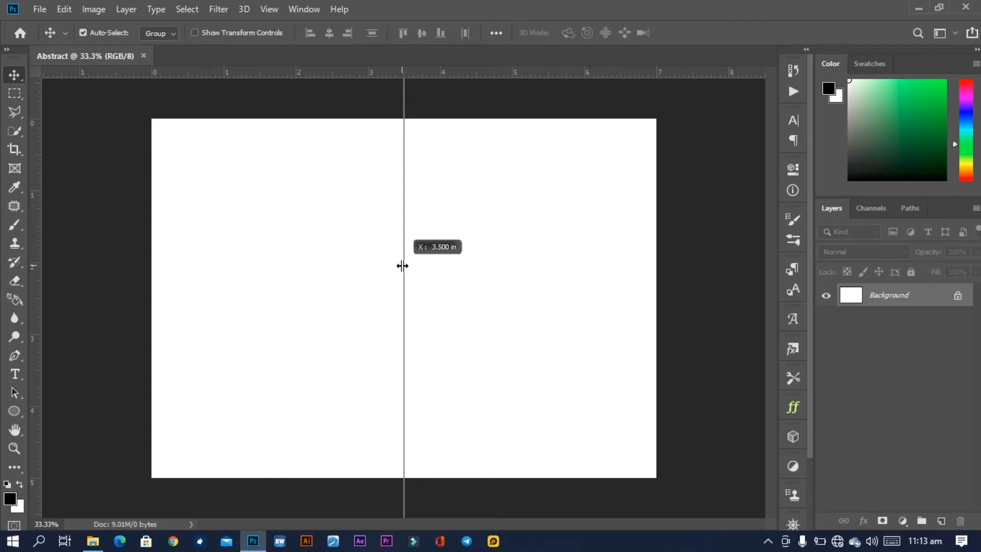
drag(402, 266, 402, 265)
drag(412, 71, 409, 301)
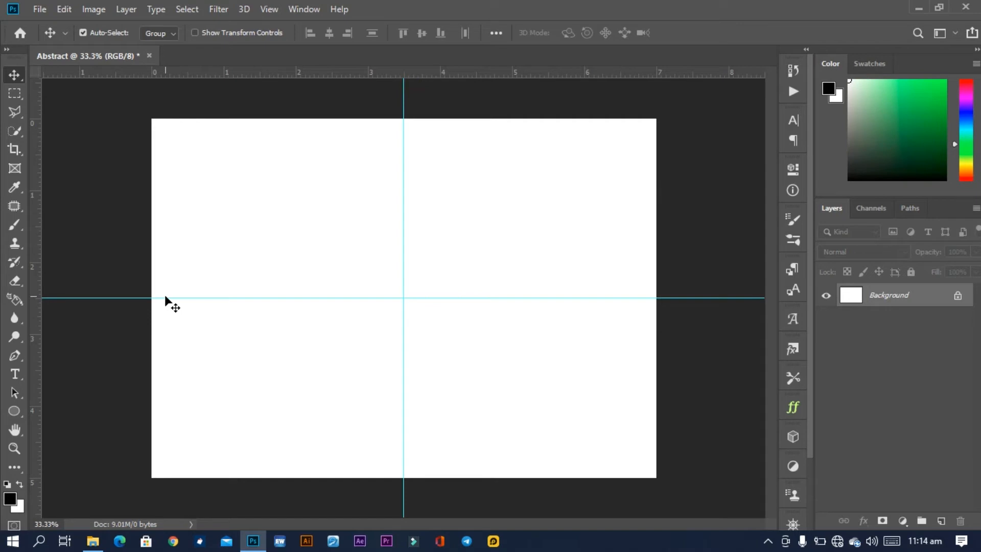
Draw a black circle about 288 px across with the Ellipse Tool, centred on the intersection of the guides.
key(u)
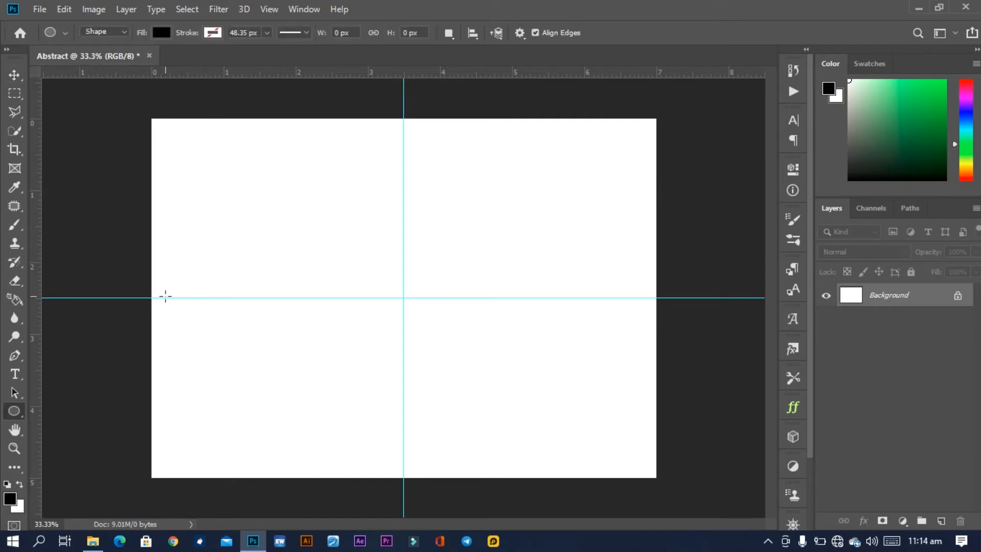
right_click(13, 414)
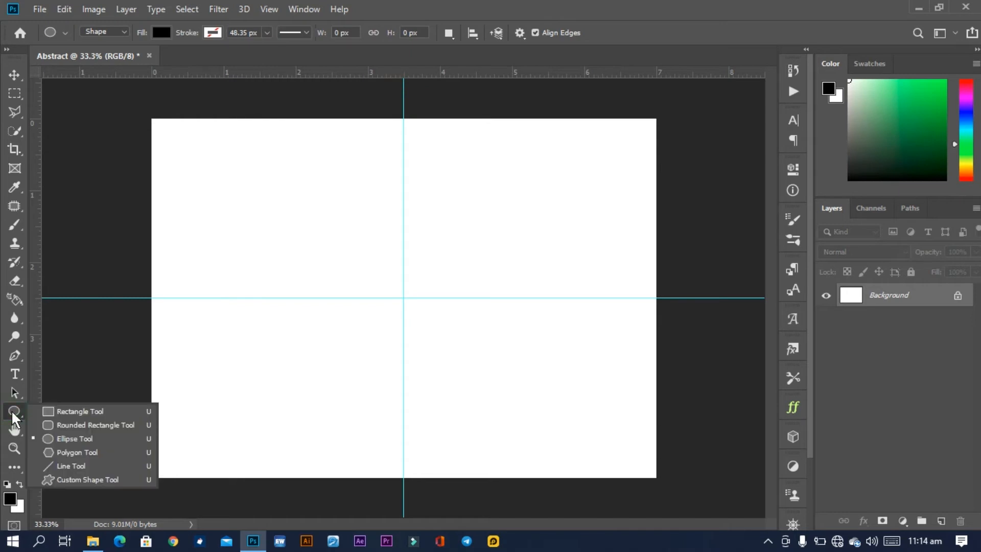
click(76, 439)
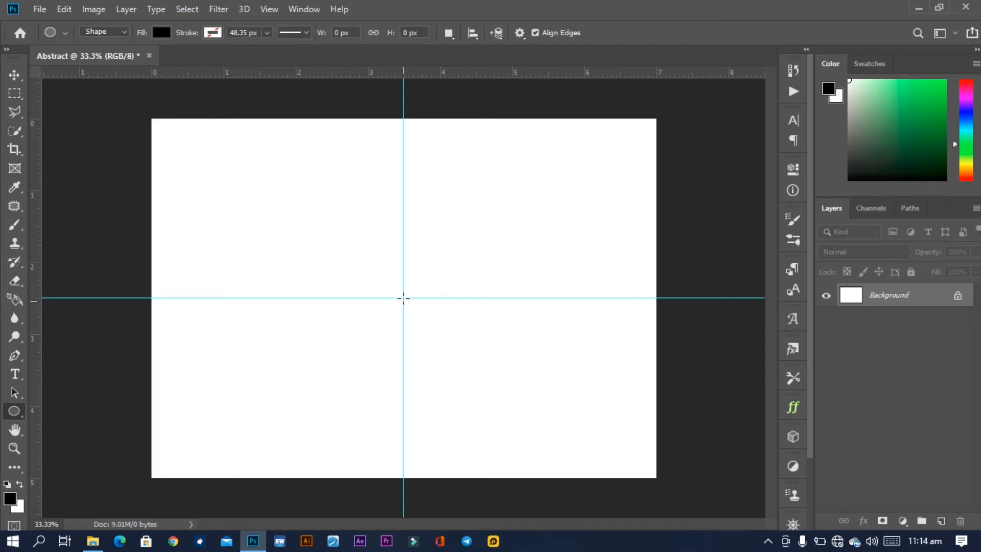
click(403, 297)
drag(403, 296, 467, 332)
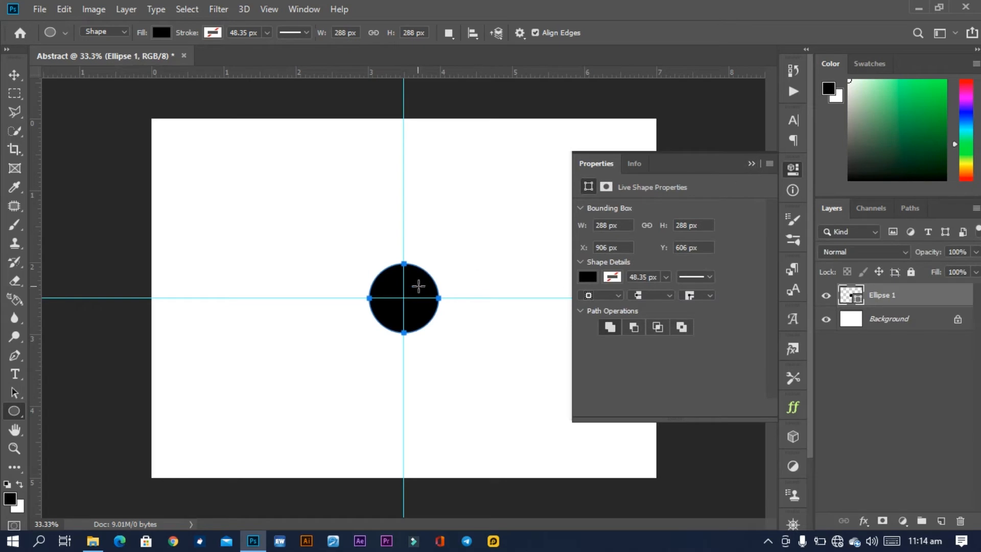
click(592, 277)
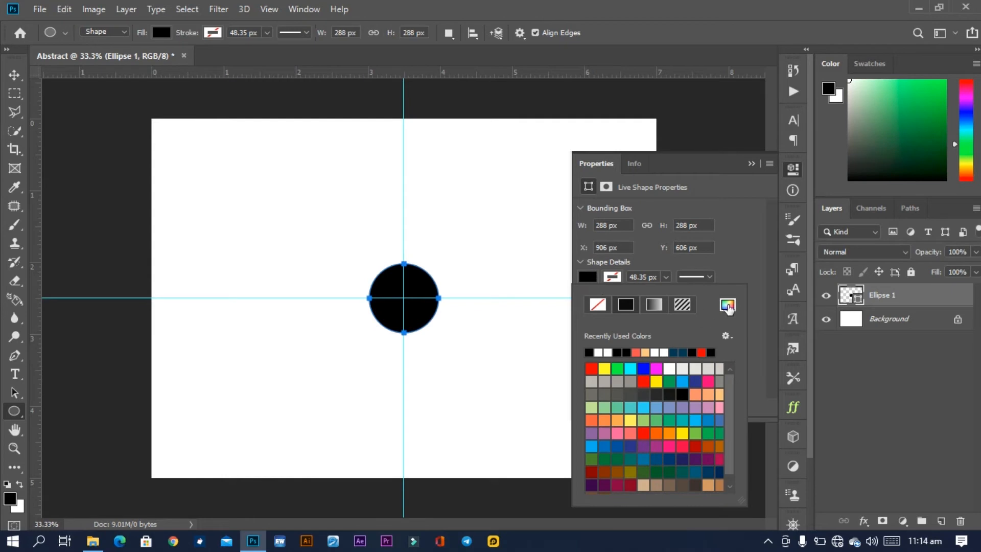
click(727, 306)
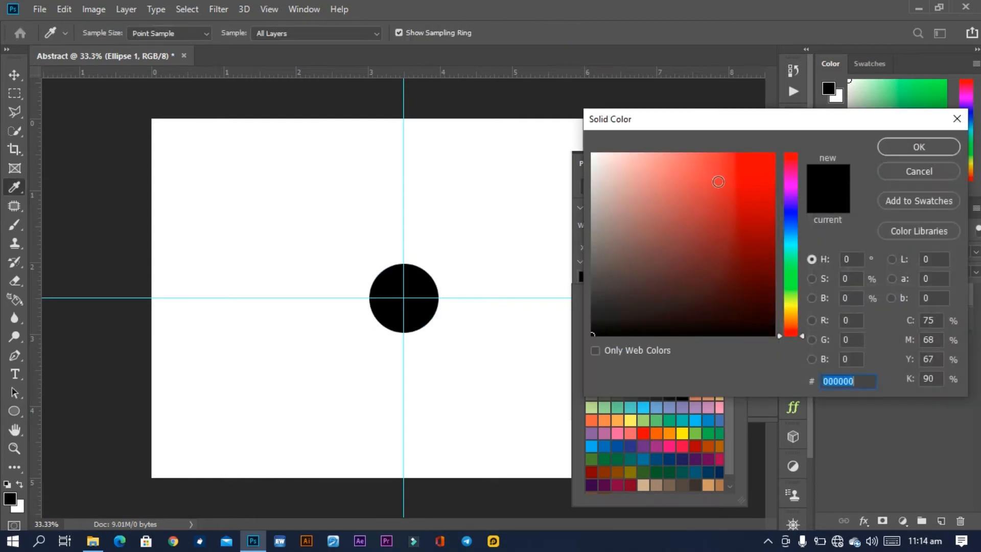
drag(794, 176, 791, 295)
click(914, 173)
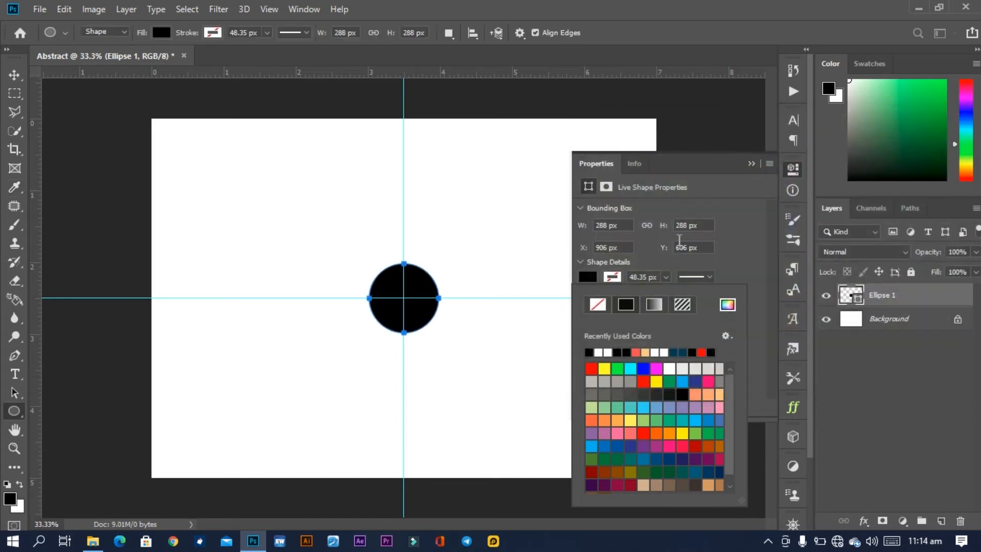
click(750, 163)
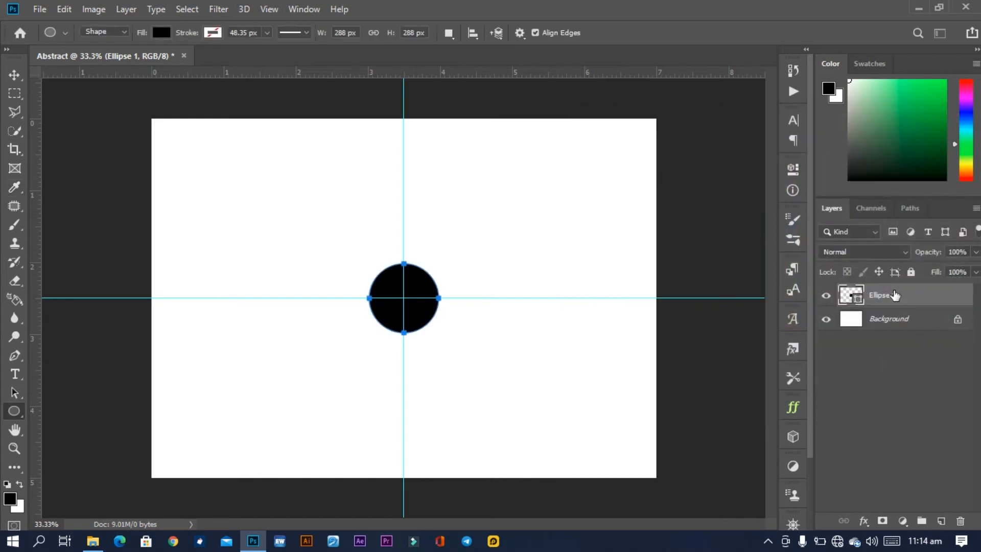
Rename the circle's layer to 1.
double_click(877, 297)
text(1)
key(Return)
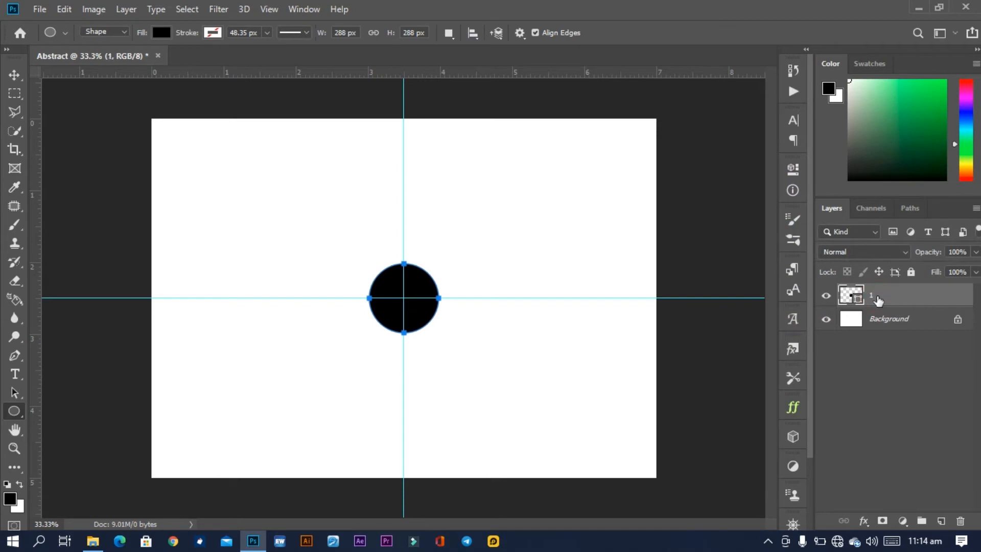
Duplicate layer 1 and rename the copy to 2.
key(ctrl+j)
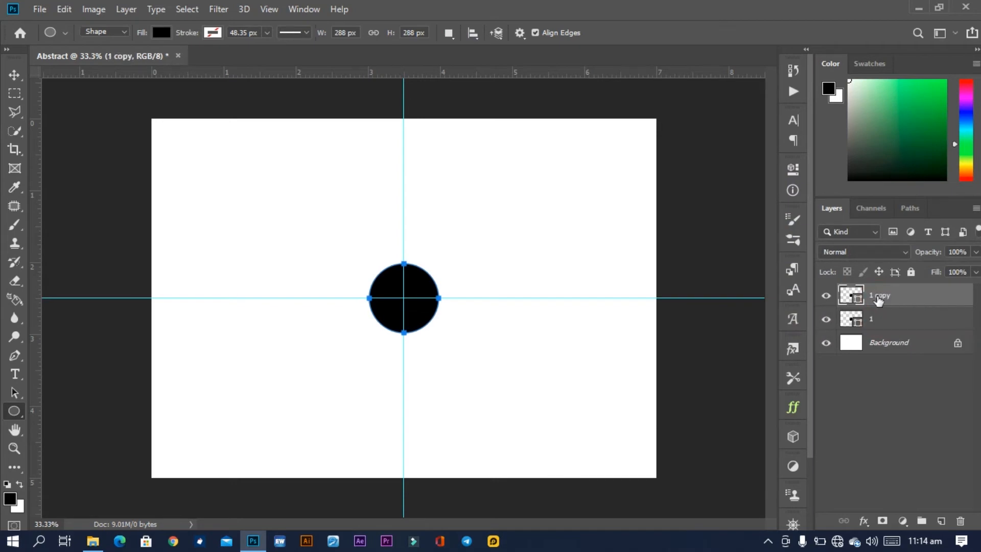
double_click(878, 298)
text(2)
key(Return)
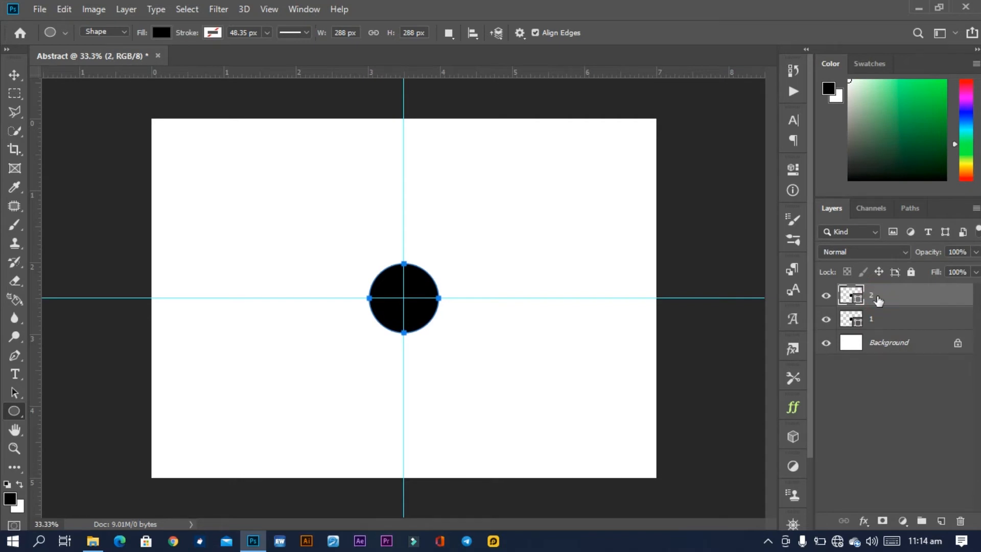
Enlarge the circle on layer 2 proportionally about its centre to about 651 px across with Free Transform.
key(ctrl+t)
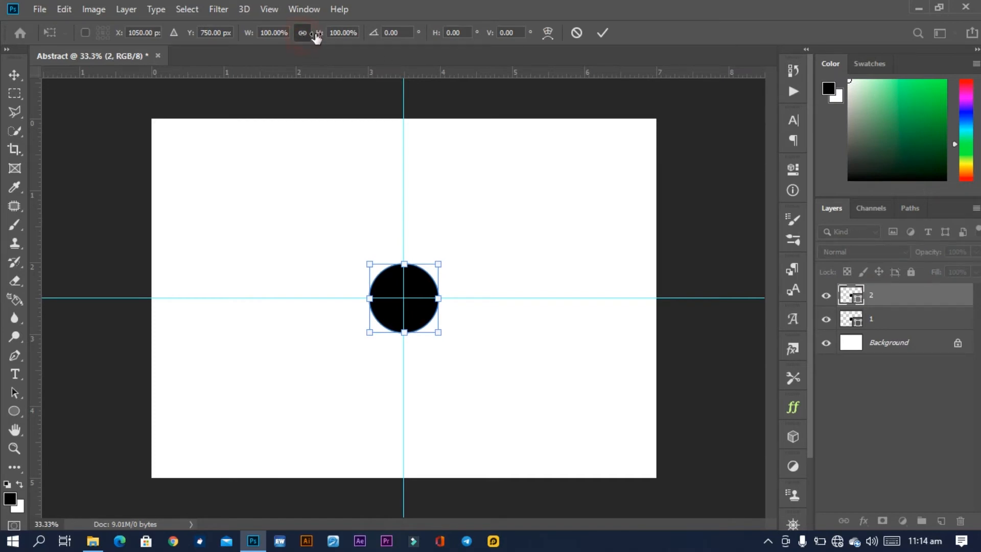
drag(319, 37, 410, 38)
click(603, 32)
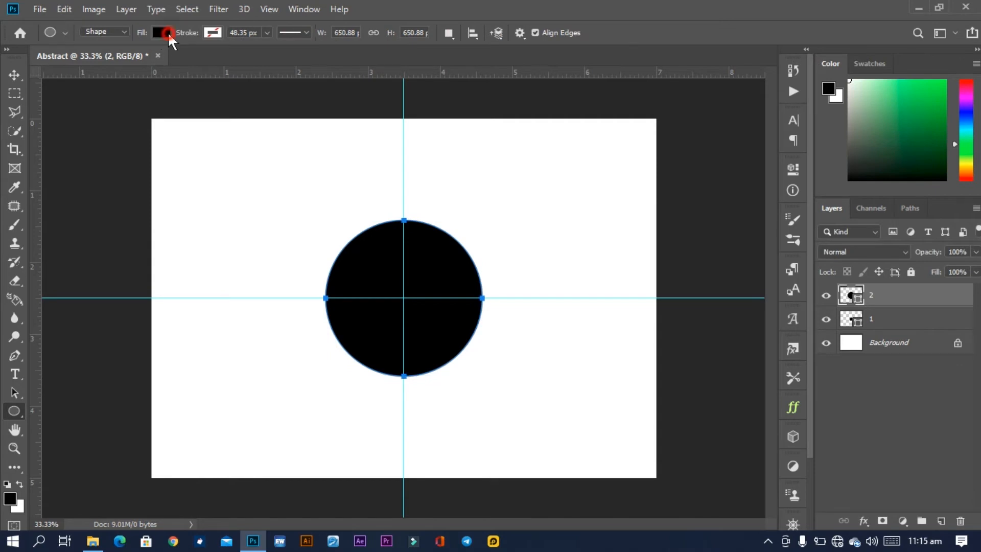
Turn the circle on layer 2 into a ring with no fill and a black 115 px stroke.
click(161, 33)
click(99, 60)
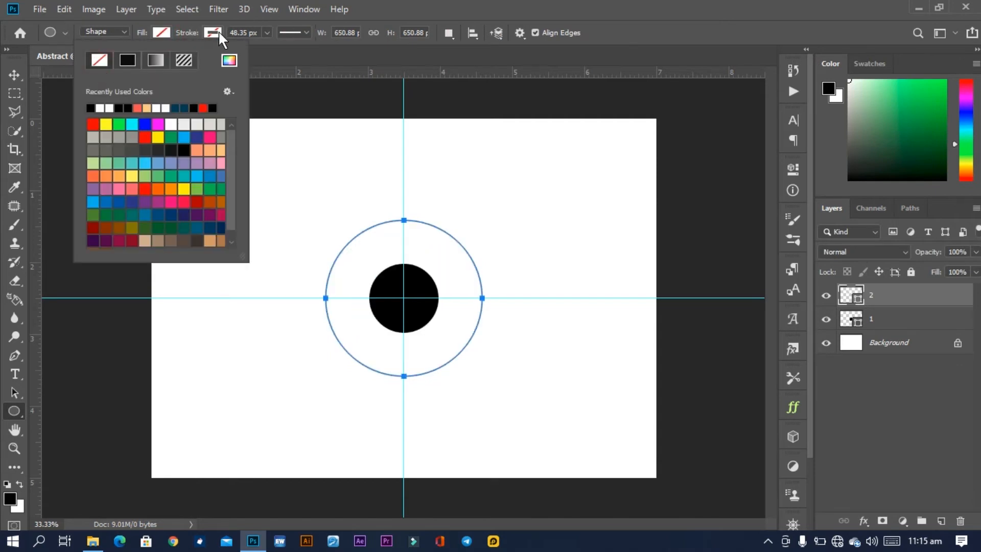
click(218, 31)
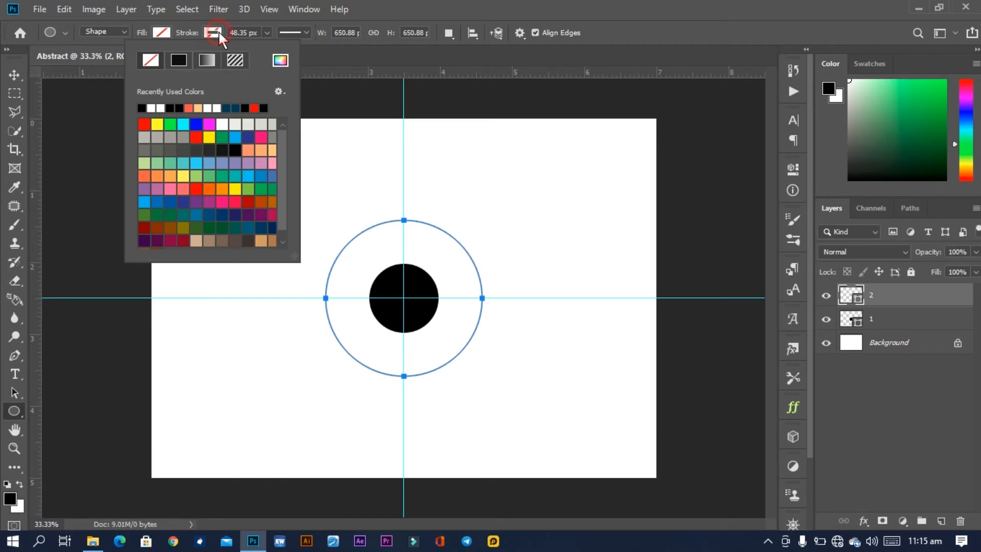
click(143, 108)
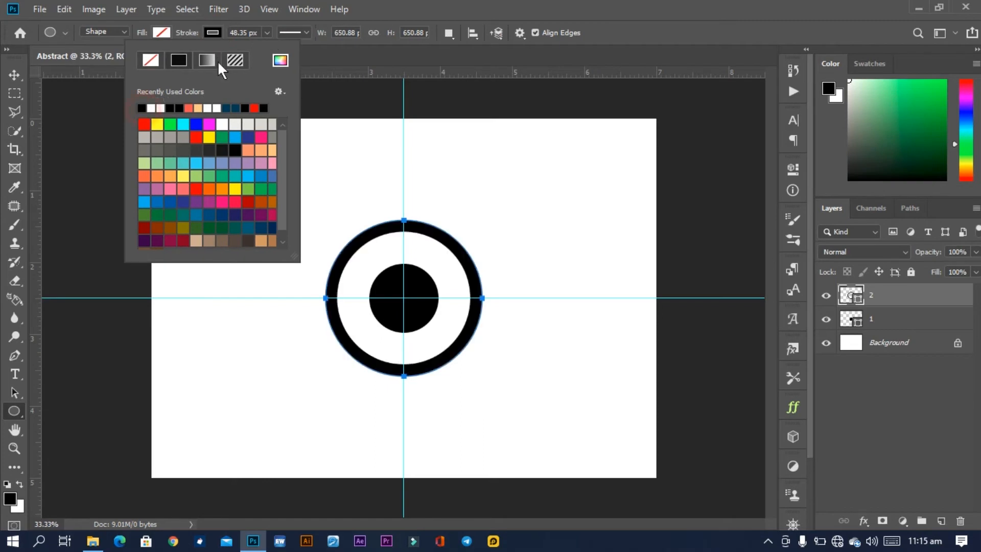
click(241, 33)
double_click(239, 33)
text(115)
key(Return)
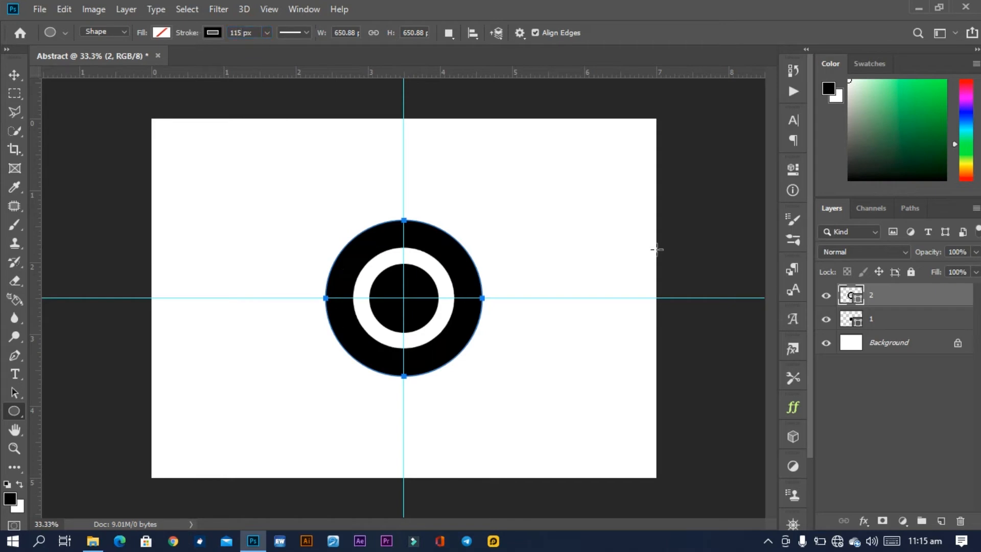
Scale the ring on layer 2 proportionally about its centre to 90% with Free Transform.
key(ctrl+t)
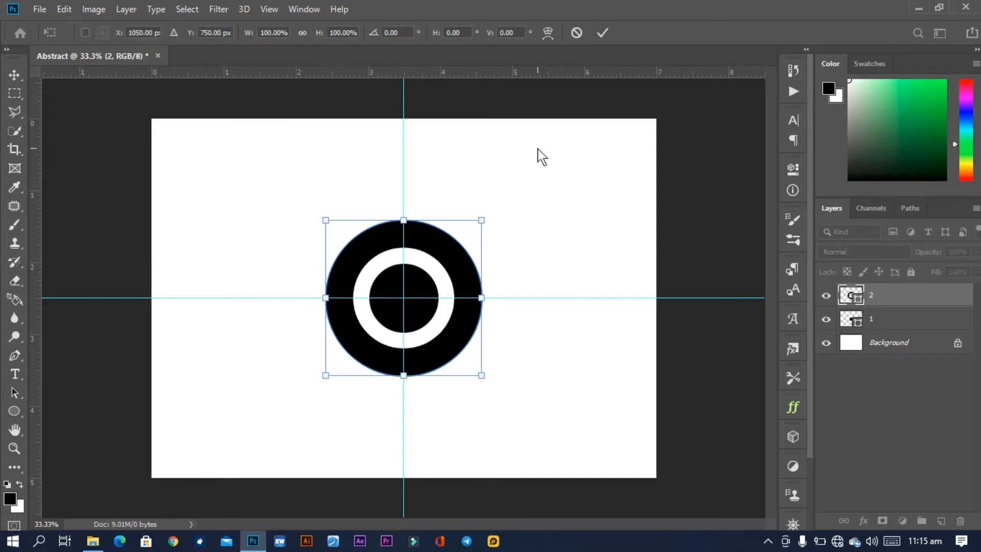
click(302, 32)
drag(317, 33, 316, 35)
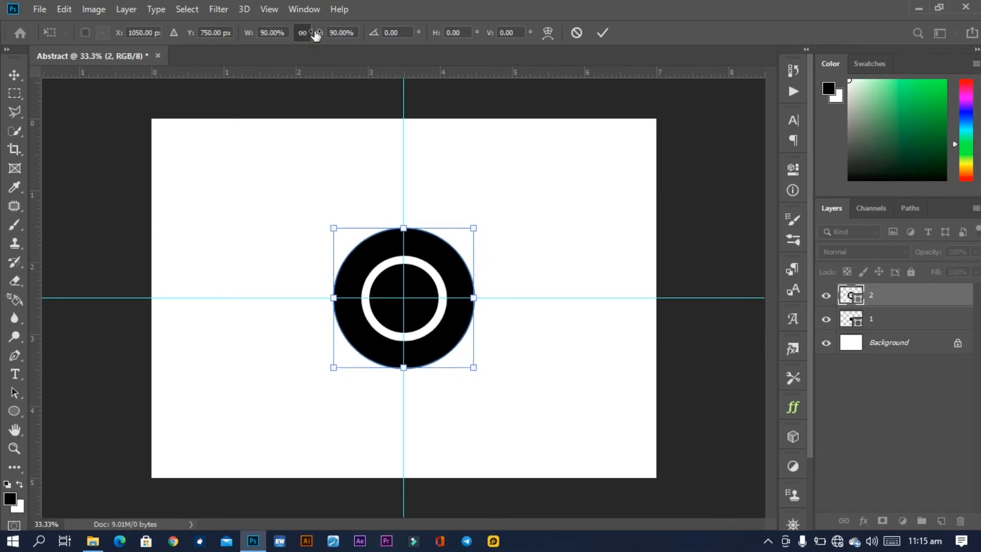
click(606, 33)
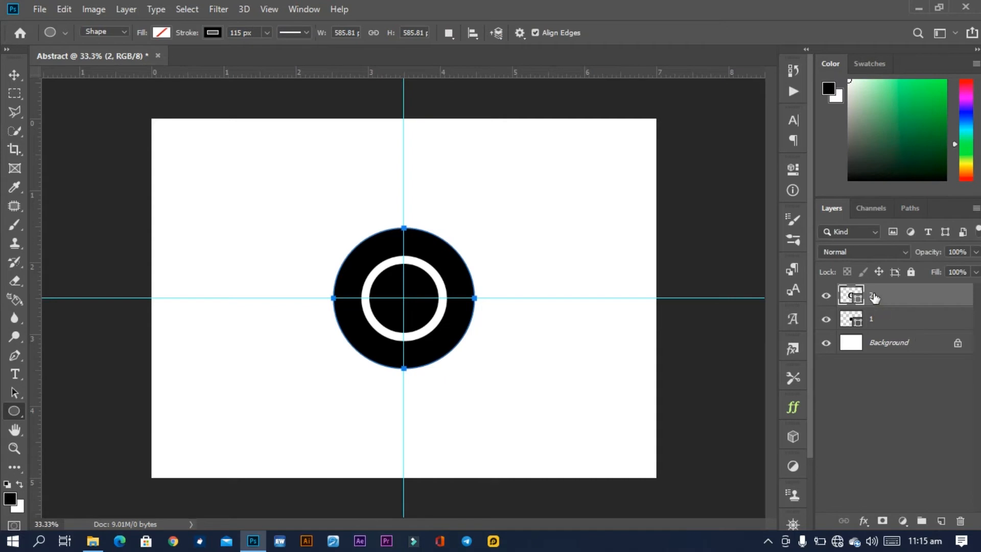
Duplicate layer 2 and rename the copy to 3.
key(ctrl+j)
double_click(873, 296)
text(3)
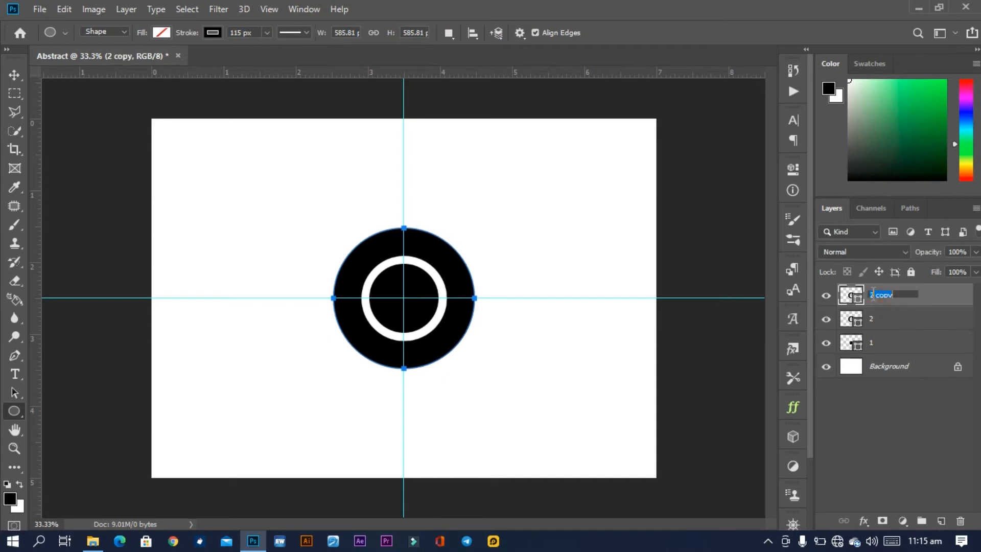
key(Return)
Enlarge the ring on layer 3 proportionally about its centre to 148% and a further 101%, about 876 px across.
key(ctrl+t)
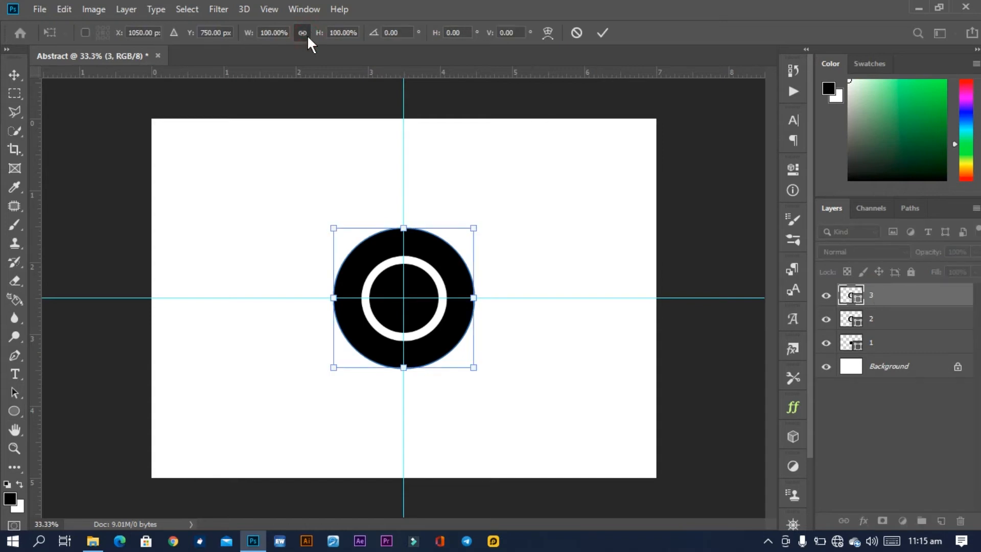
drag(318, 38, 352, 39)
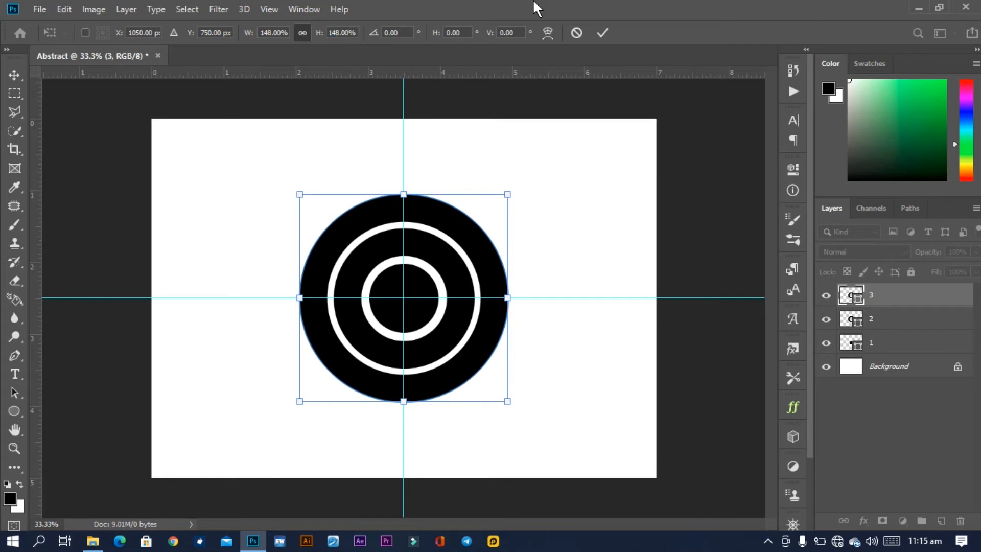
click(604, 32)
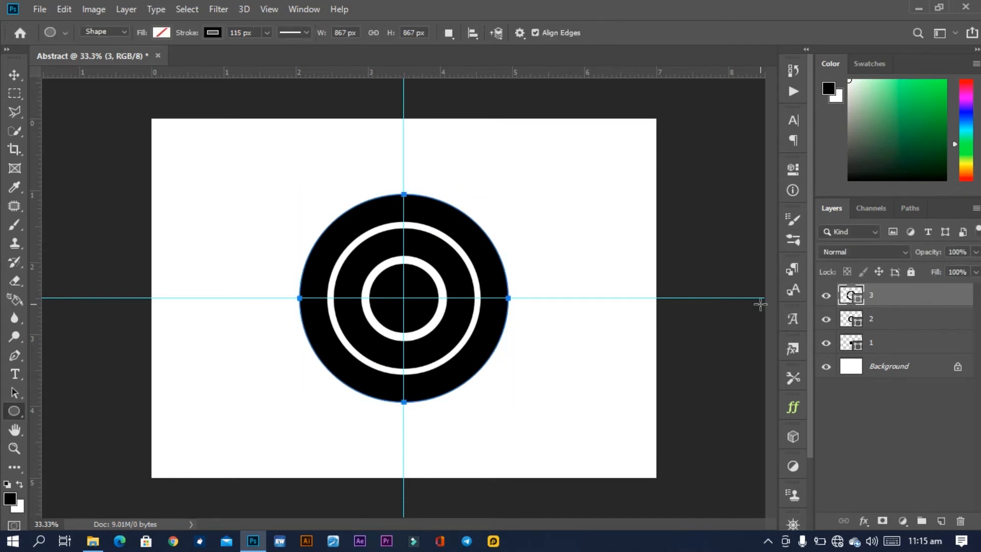
key(ctrl+t)
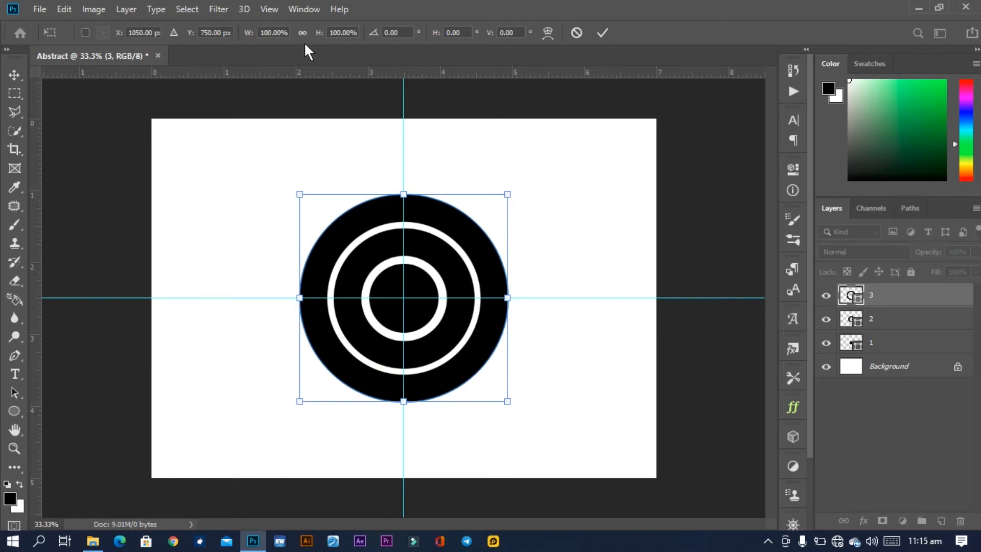
drag(318, 35, 321, 40)
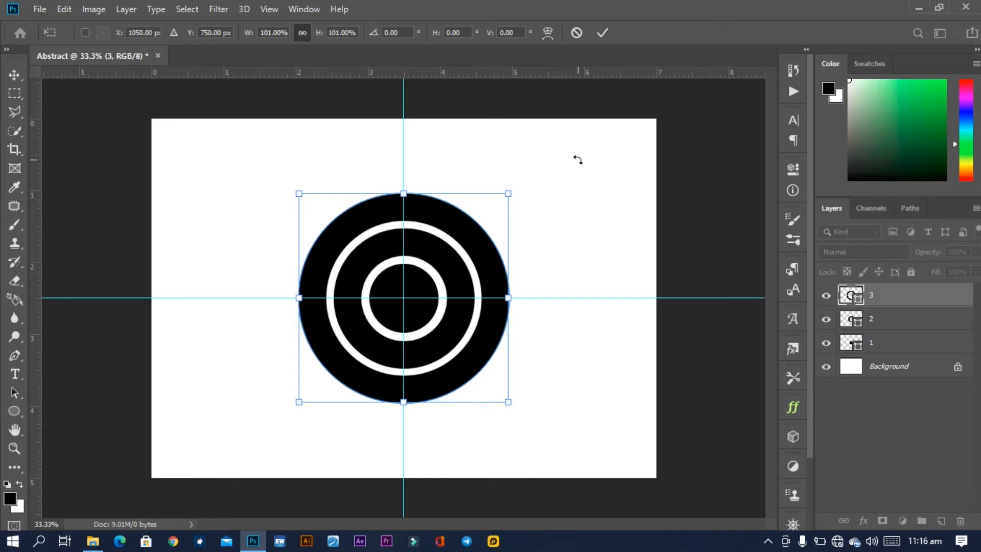
key(Return)
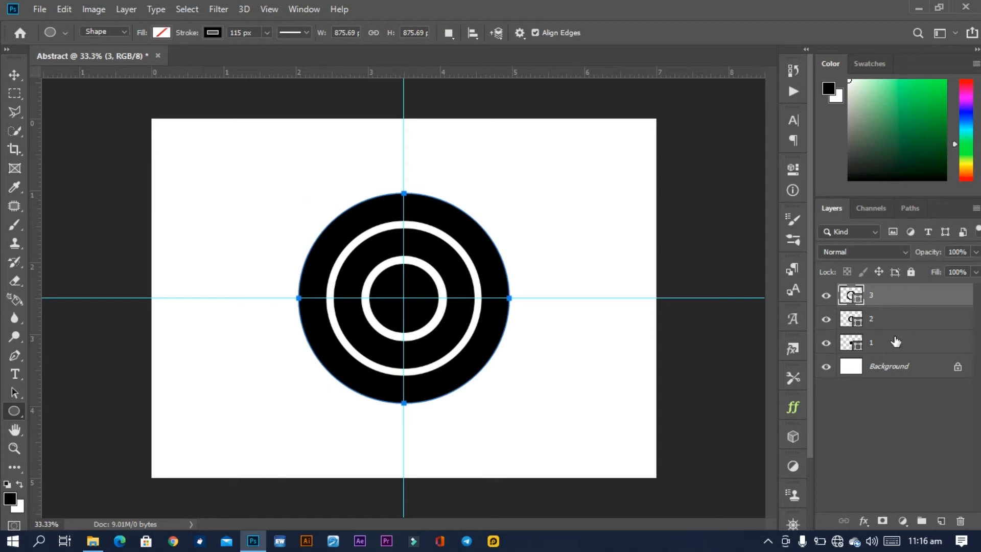
Duplicate layers 1, 2 and 3 together and group the copies.
click(877, 296)
click(877, 298)
shift+click(875, 347)
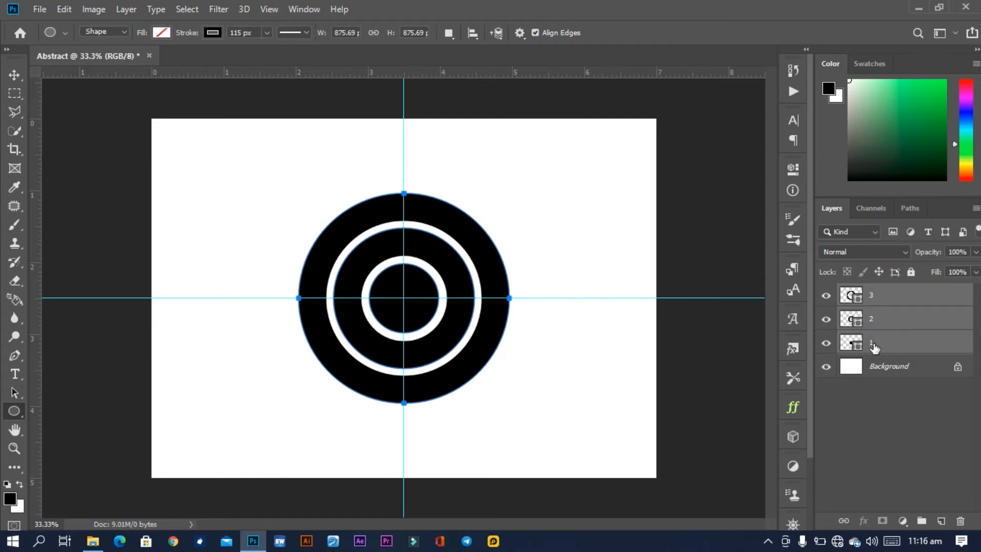
key(ctrl+j)
key(ctrl+g)
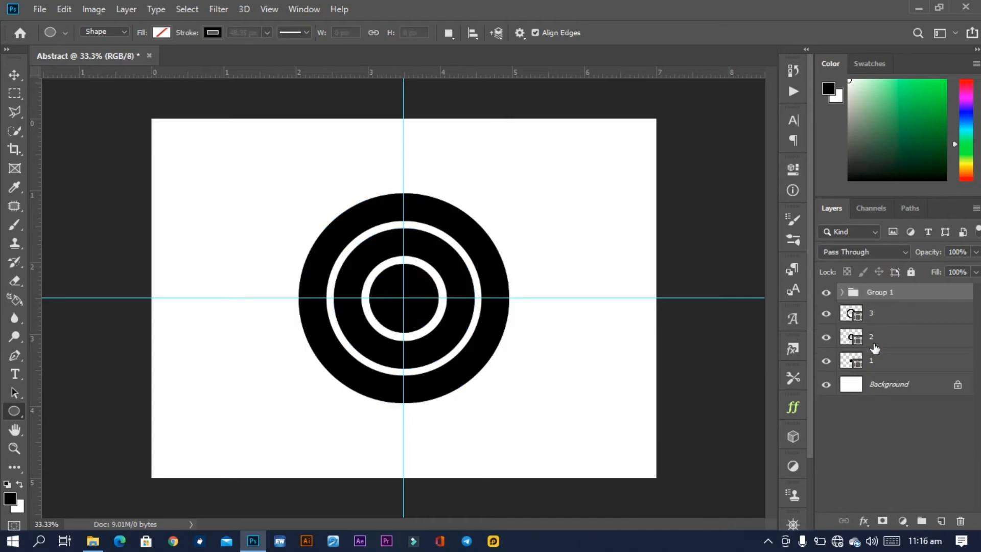
Move the group of copies below layer 1, directly above the Background, and hide it.
click(868, 293)
drag(868, 302, 868, 373)
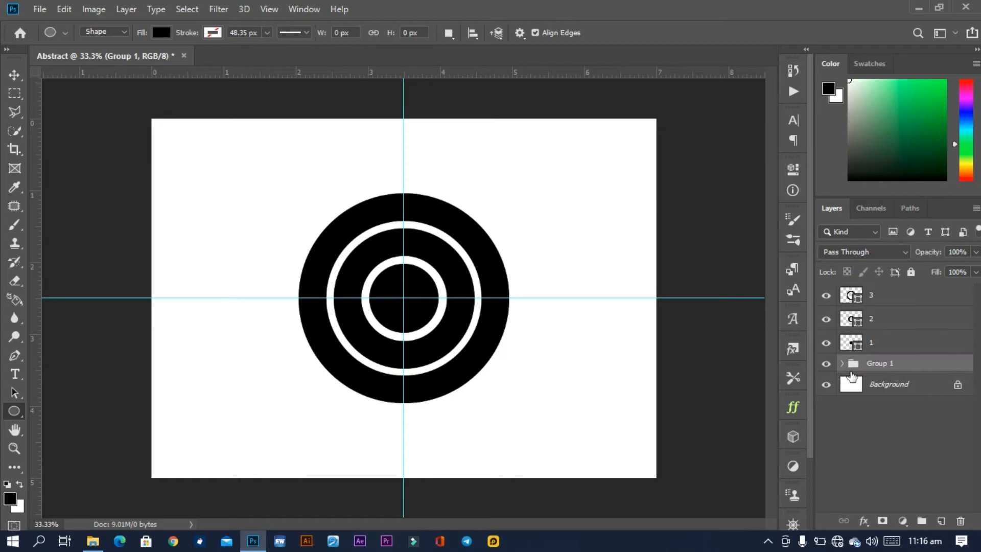
click(826, 364)
Rasterize the three shape layers 1, 2 and 3 outside the group, and deselect them.
click(876, 341)
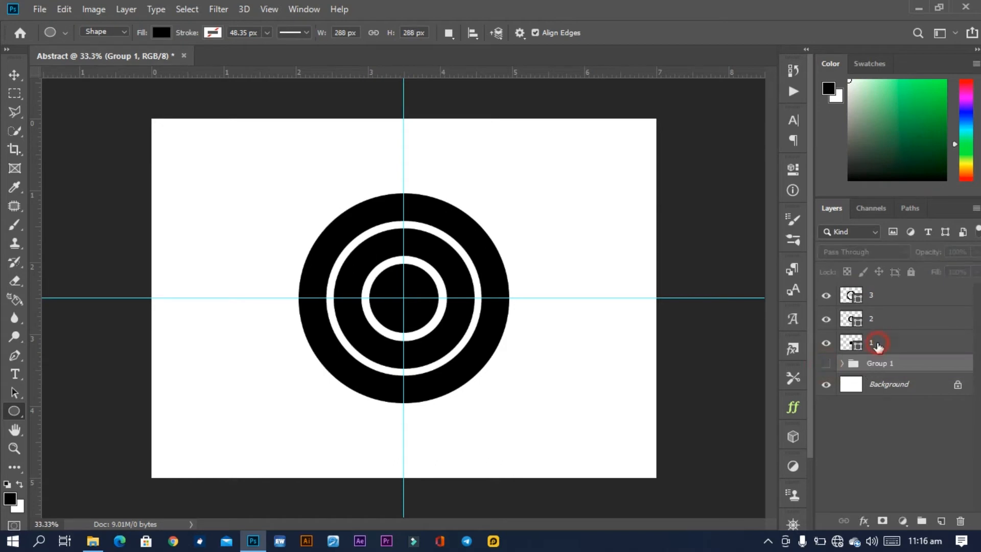
shift+click(882, 305)
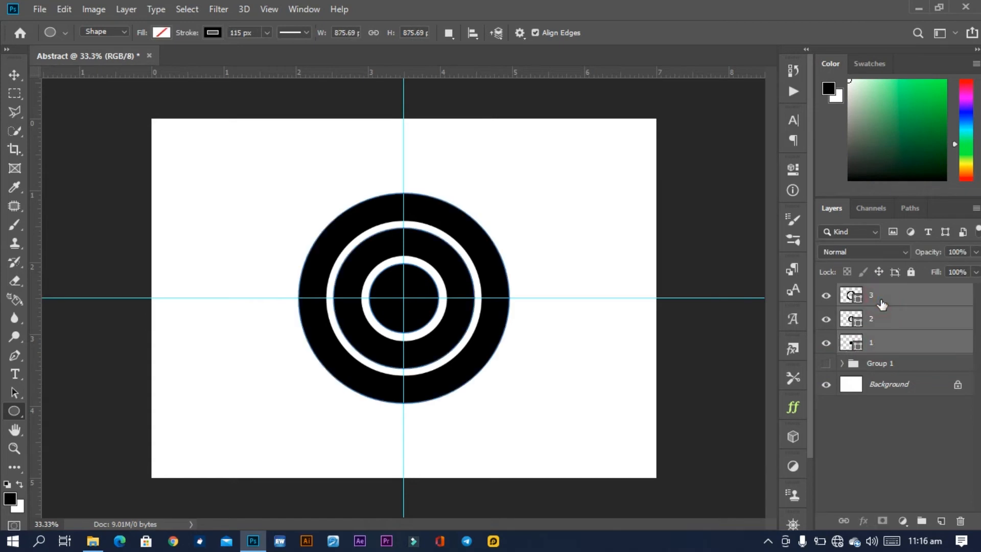
right_click(873, 293)
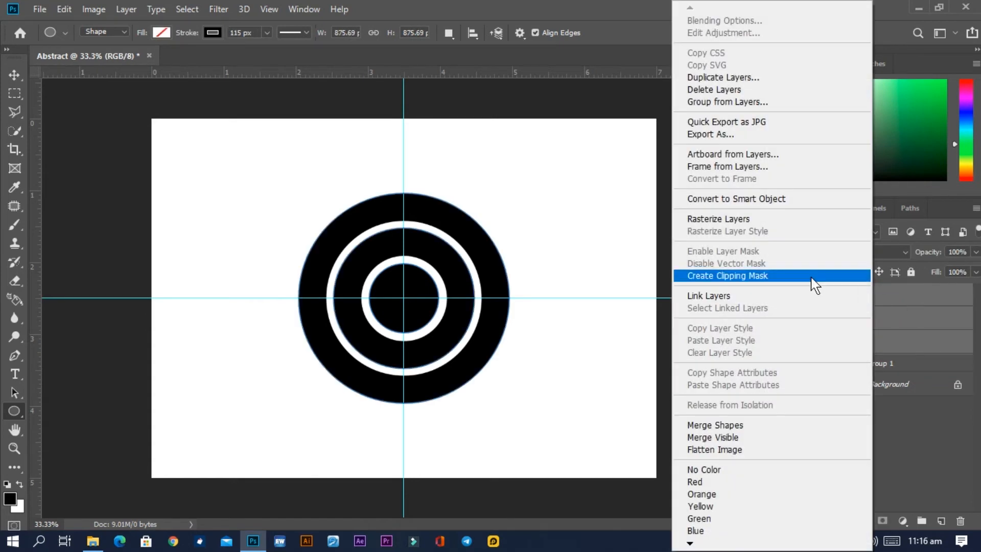
right_click(904, 297)
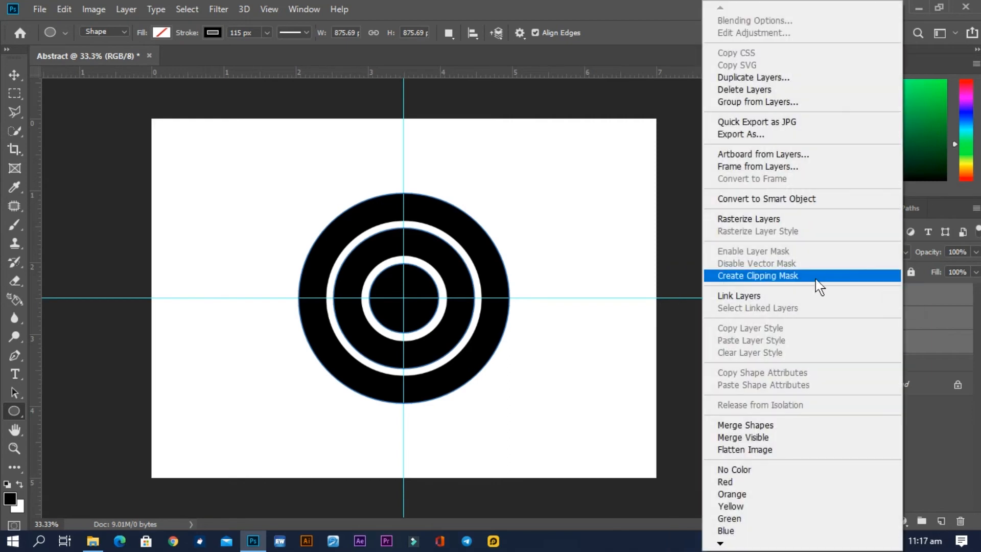
click(800, 218)
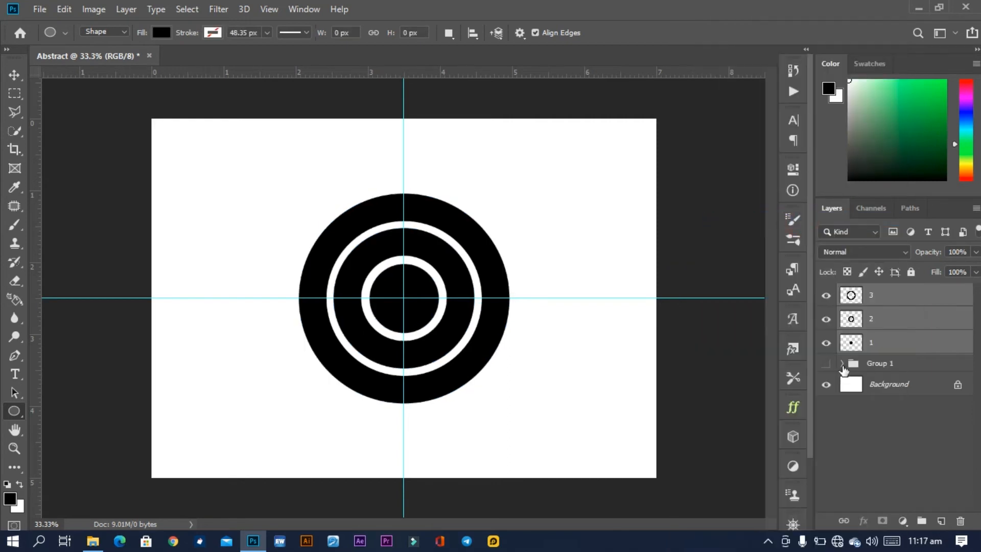
click(869, 451)
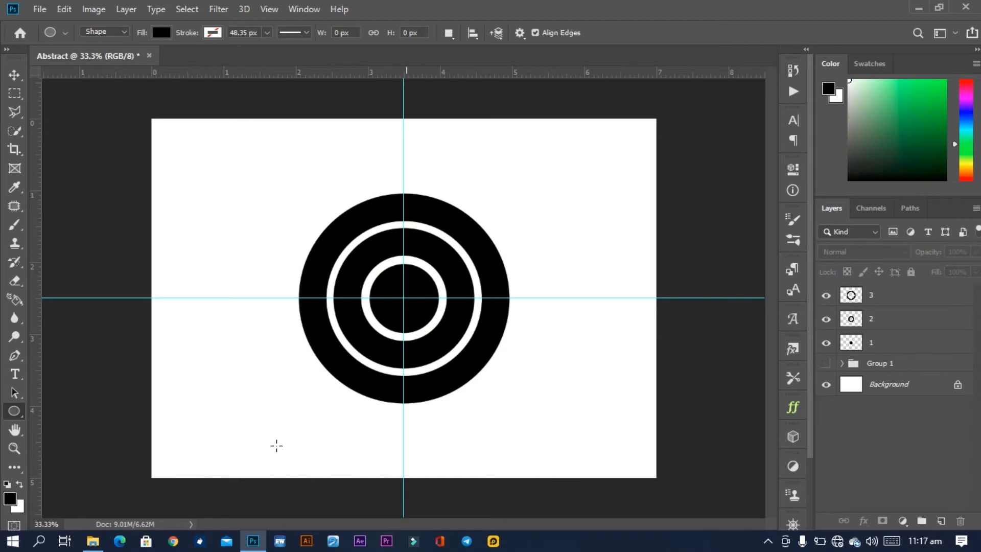
click(92, 541)
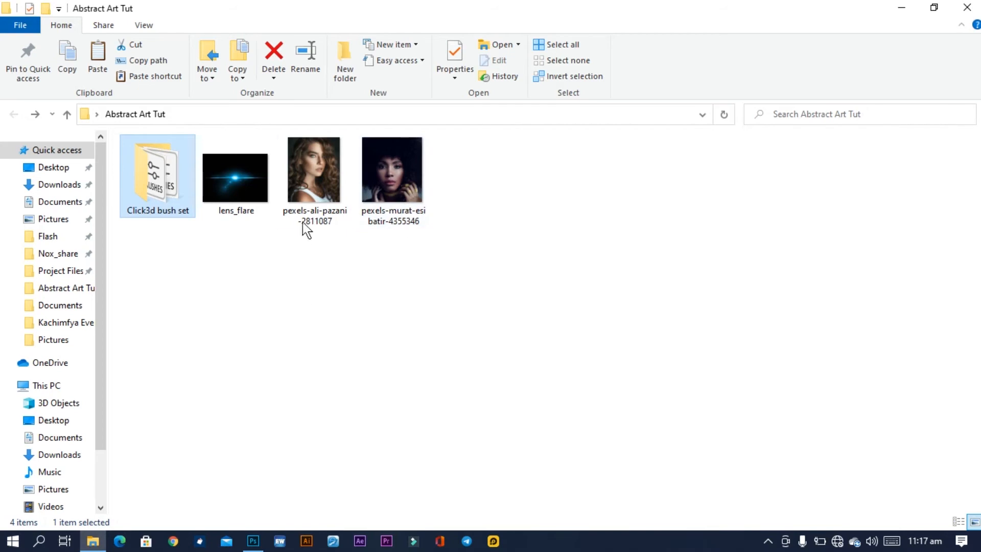
drag(384, 167, 400, 336)
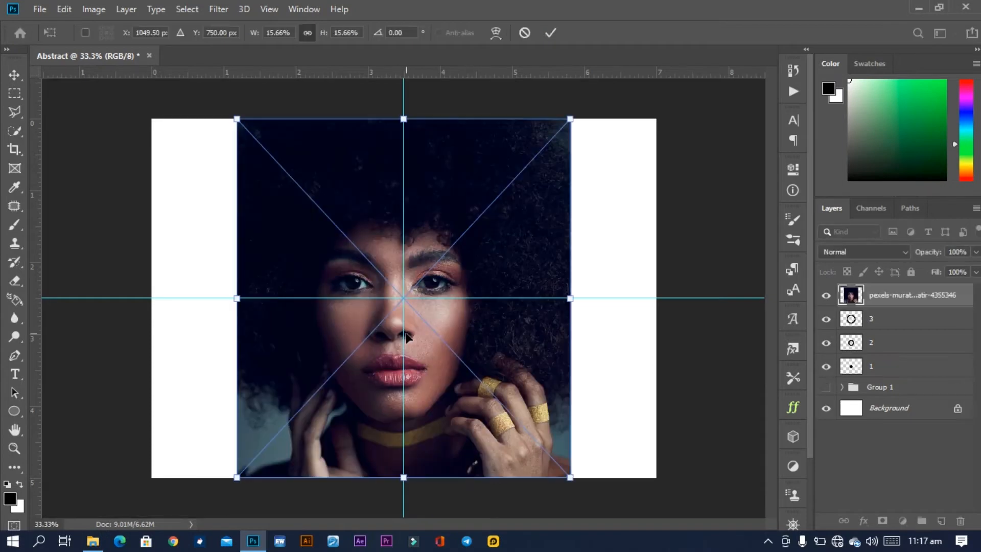
drag(325, 39, 326, 37)
click(551, 33)
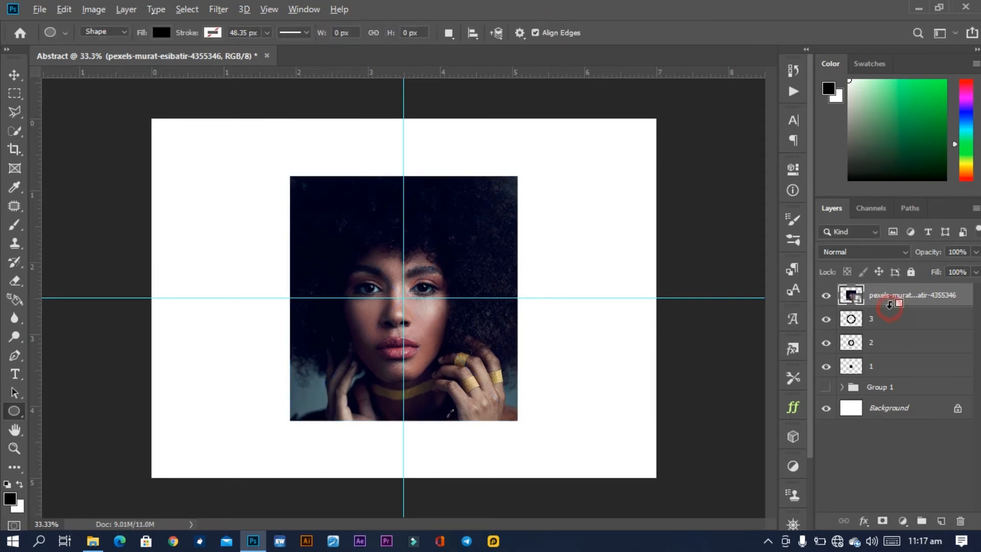
alt+click(890, 305)
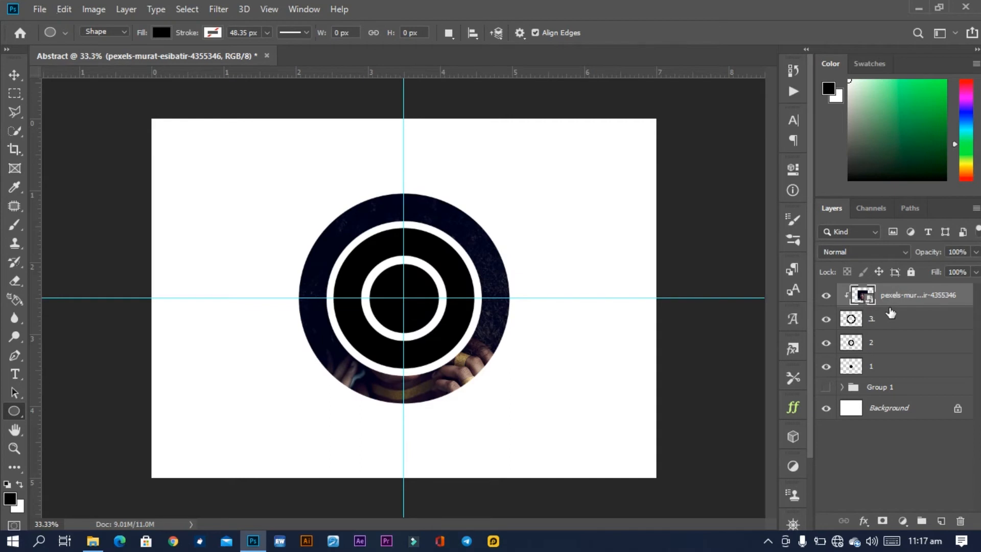
key(ctrl+z)
key(ctrl+z)
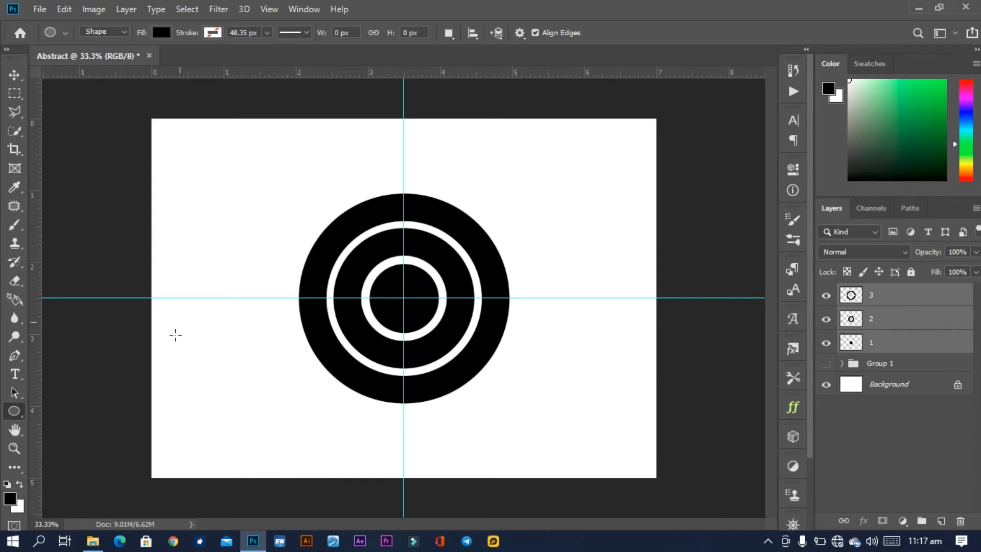
Place the portrait of the woman with gold rings from the Abstract Art Tut folder above layer 3, scaled to 11.66%.
click(92, 541)
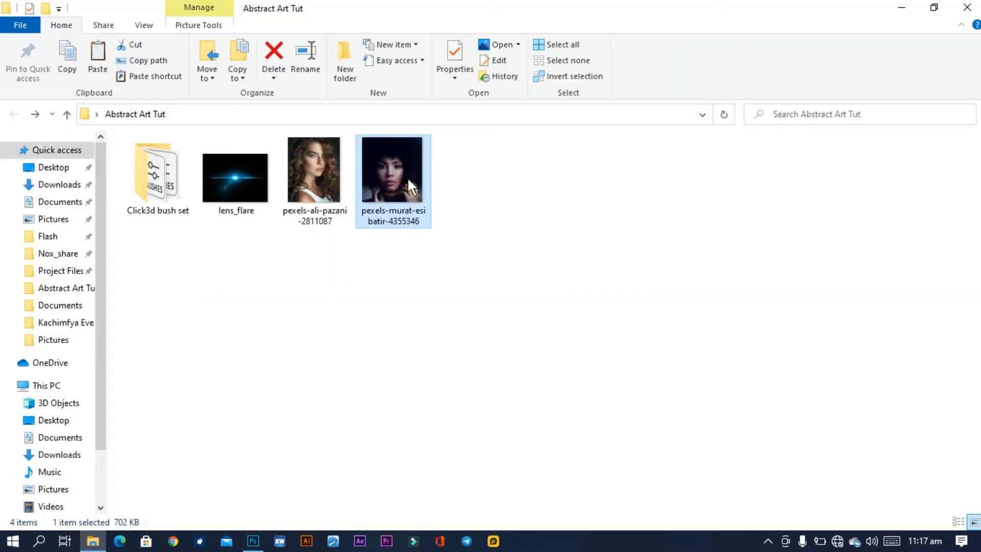
drag(404, 161, 402, 300)
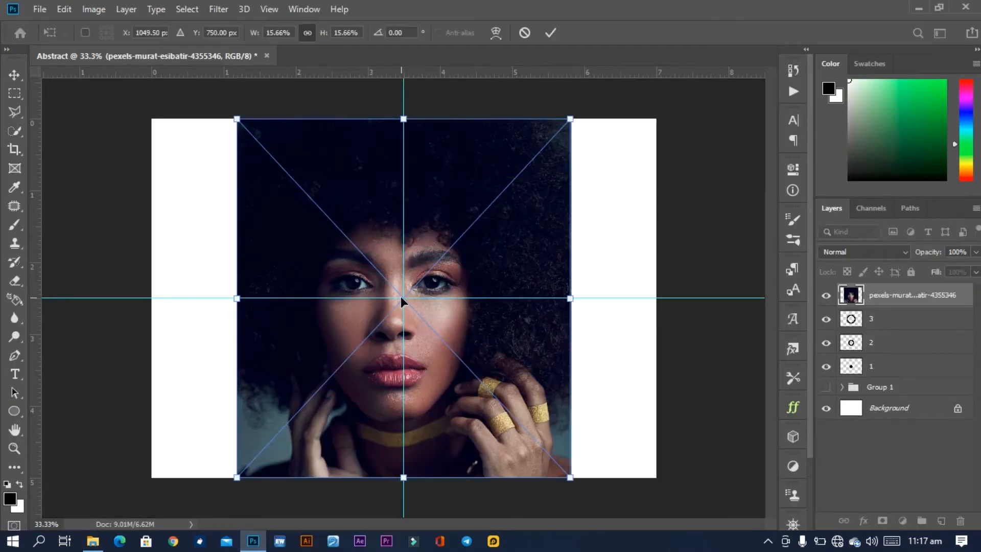
drag(324, 32, 322, 35)
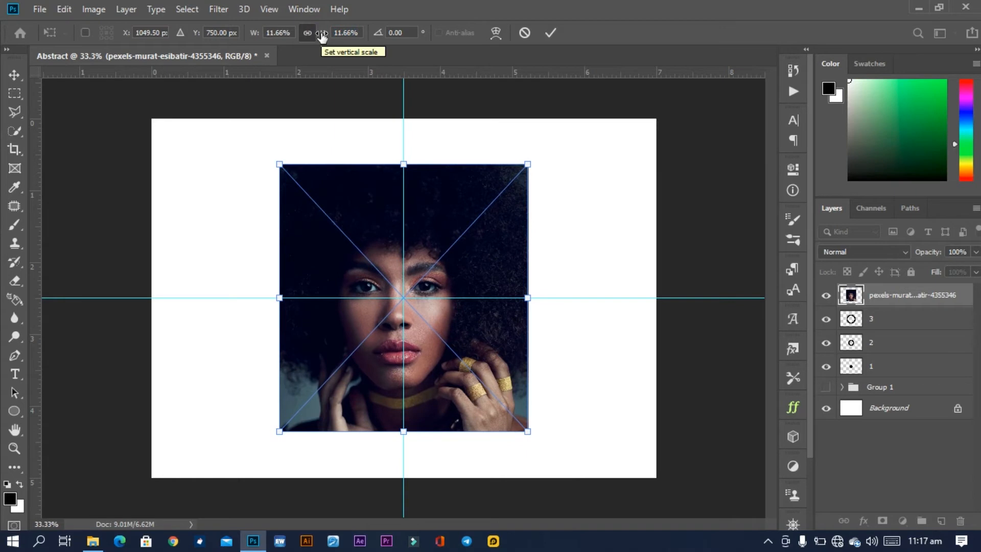
click(544, 32)
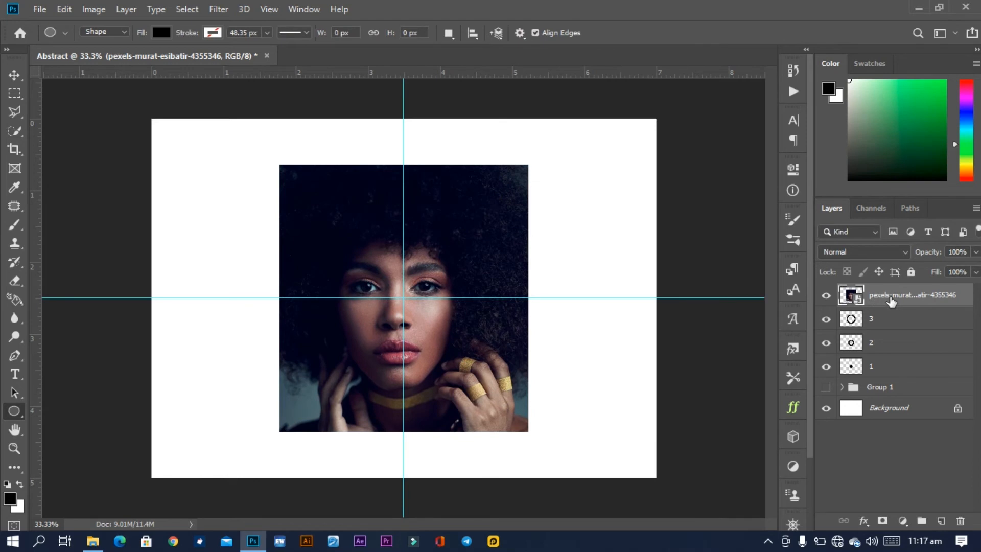
Clip the placed portrait photo to the ring on layer 3 with a clipping mask.
right_click(887, 295)
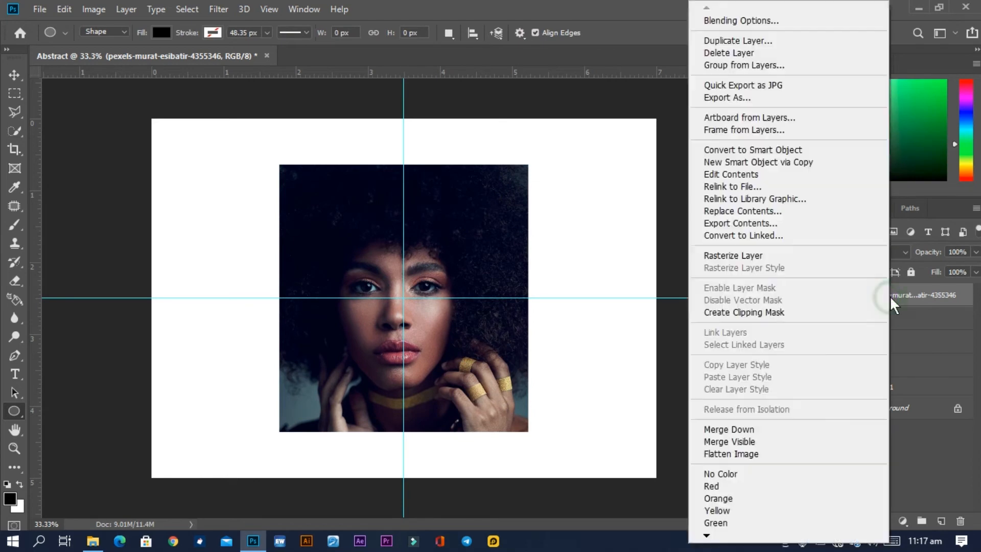
click(777, 312)
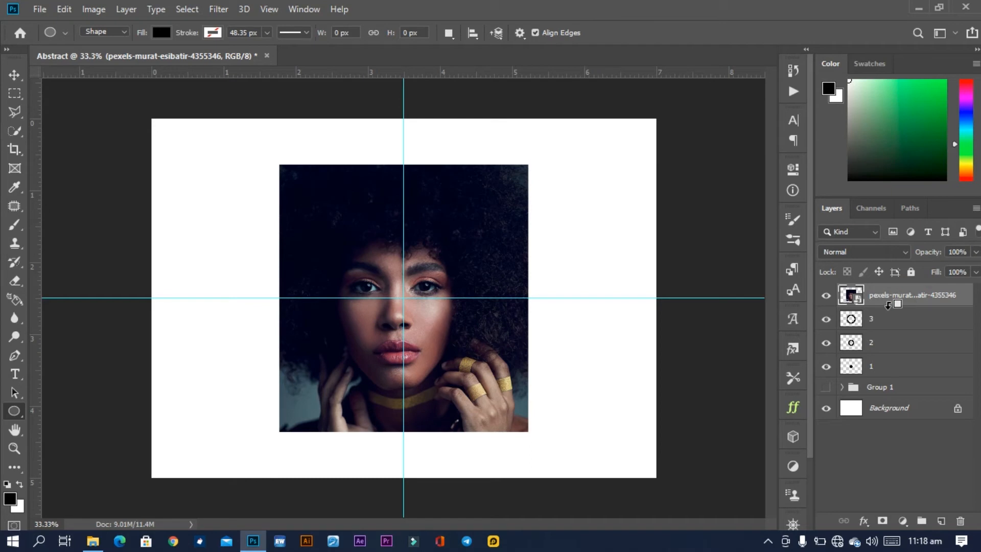
alt+click(889, 304)
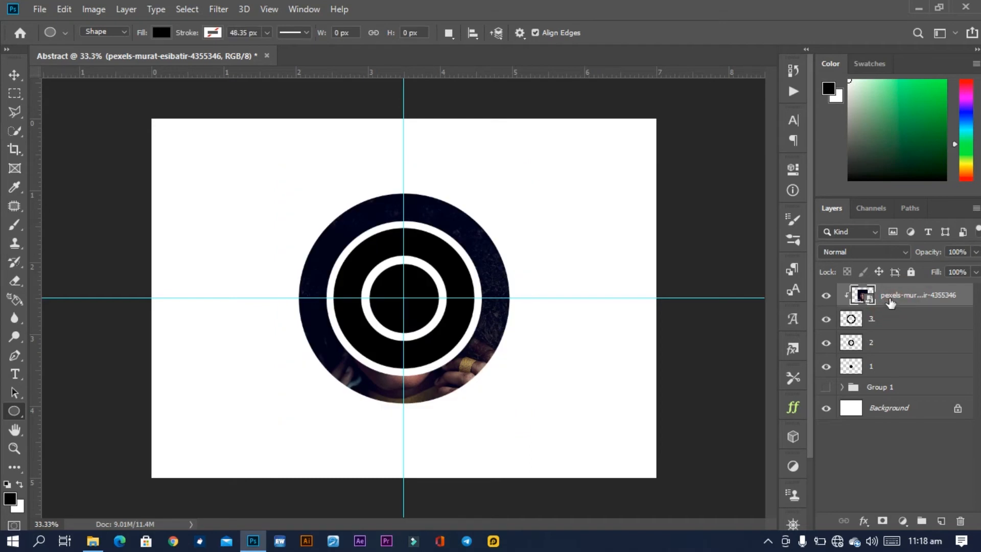
Move the clipped portrait to the right and slightly up so part of the face fills the right side of the outer ring.
key(ctrl+t)
drag(476, 256, 525, 253)
click(550, 33)
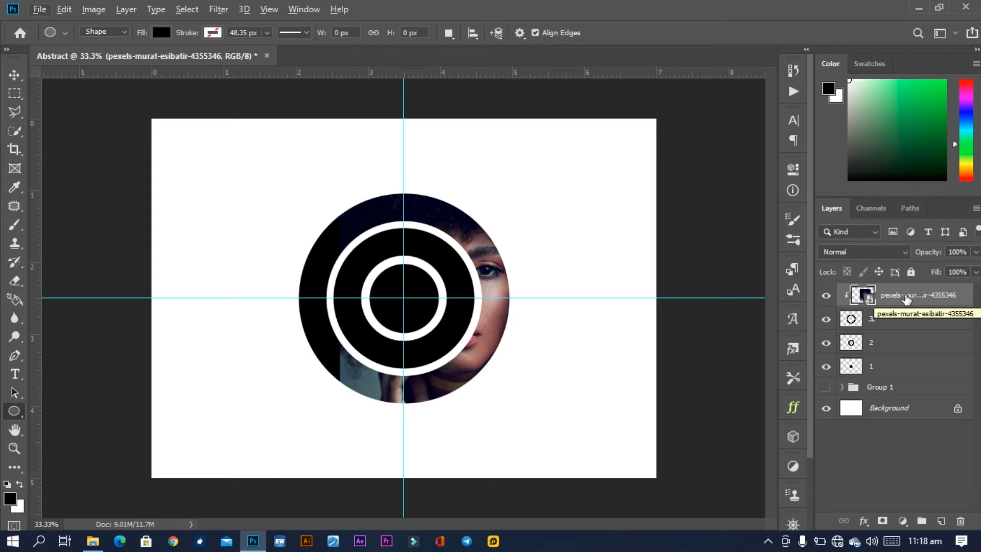
Duplicate the portrait layer directly above layer 2 and clip the copy to the ring on layer 2.
drag(906, 298, 903, 328)
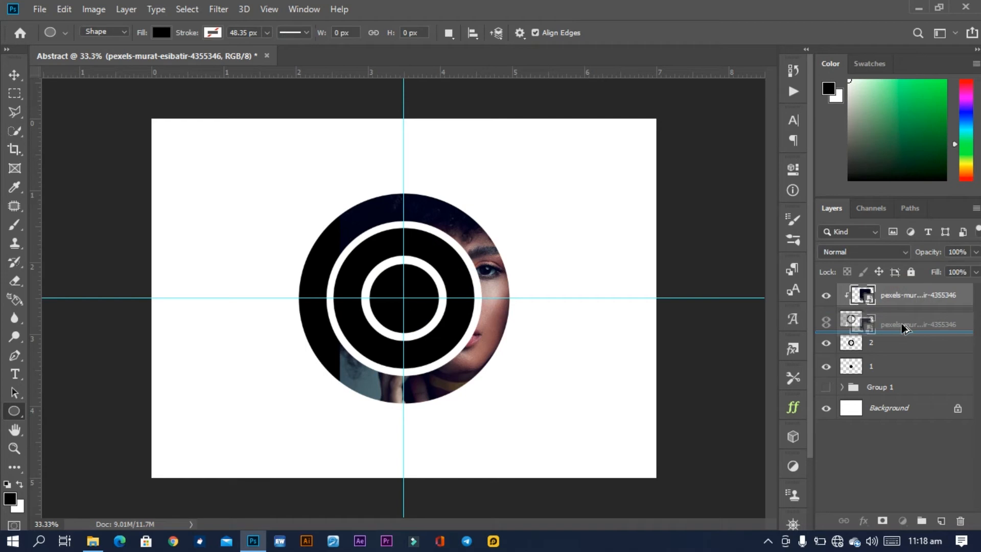
drag(904, 328, 904, 328)
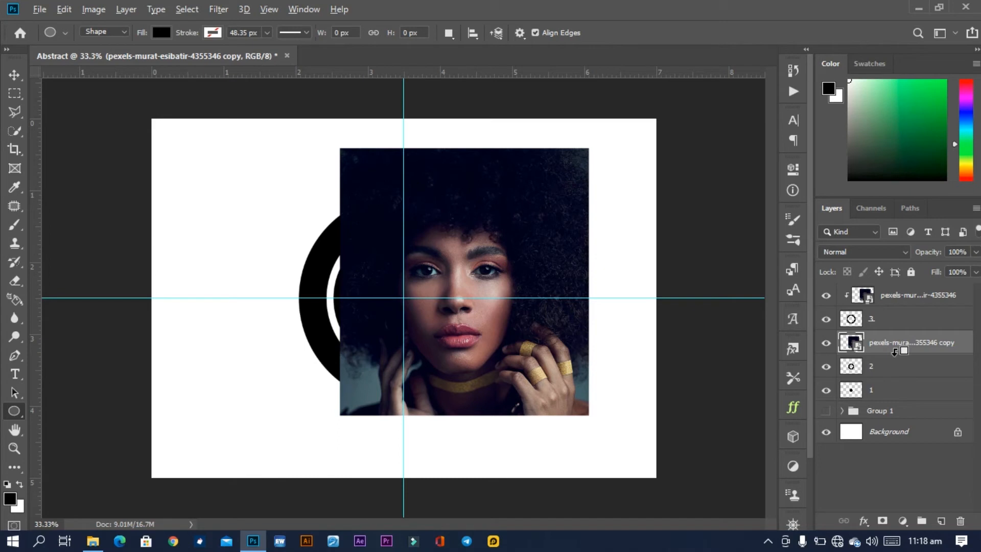
alt+click(894, 352)
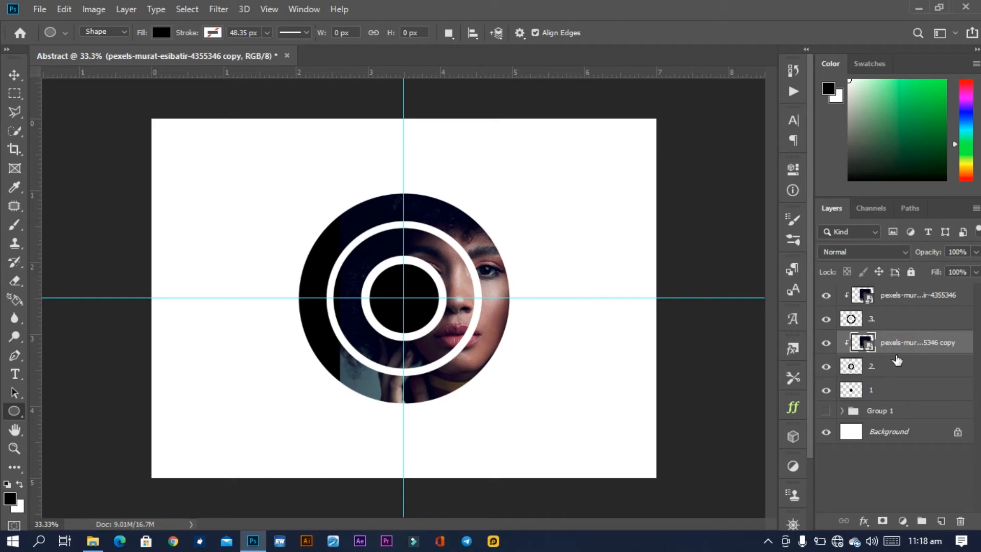
Duplicate the portrait copy directly above layer 1 and clip the new copy to the centre circle.
mouse_move(897, 360)
mouse_down()
mouse_move(896, 352)
mouse_move(906, 362)
mouse_up()
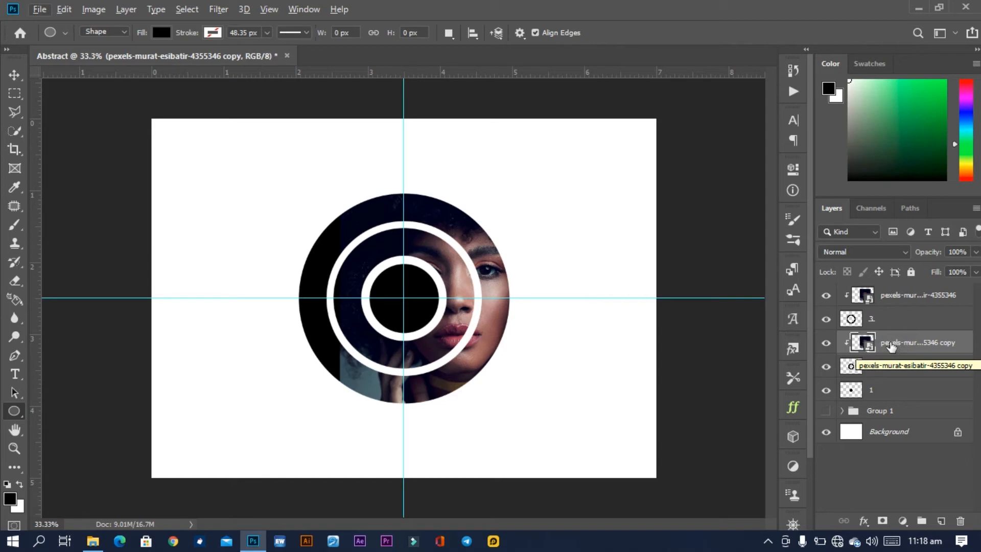
drag(892, 346, 889, 377)
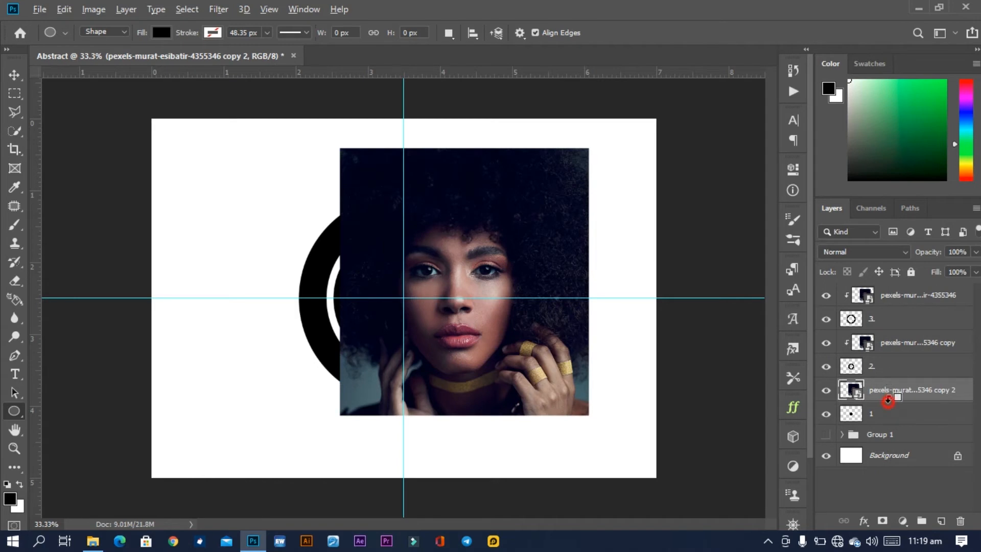
alt+click(889, 398)
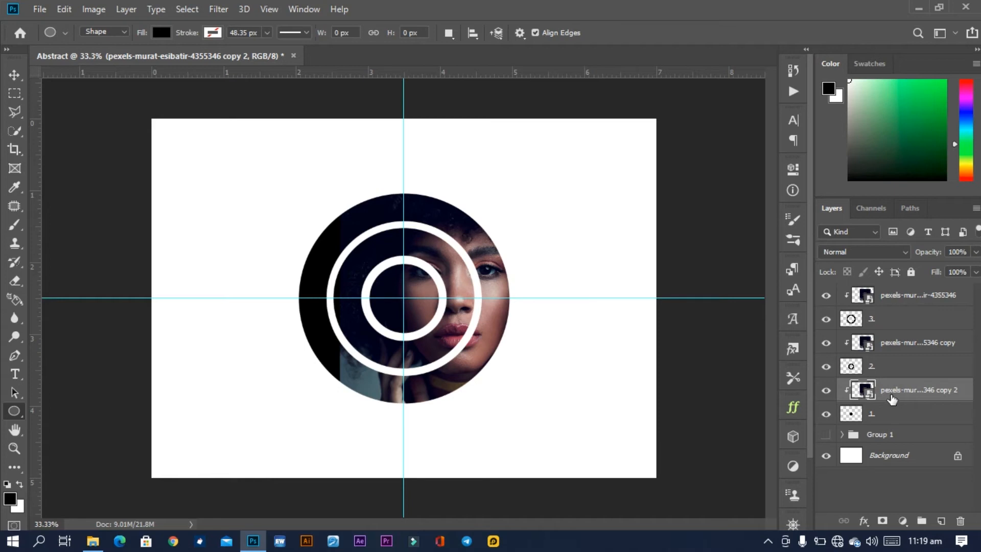
Scale the portrait clipped to the centre circle down to 4.66% and position it so the whole face fits inside.
key(ctrl+t)
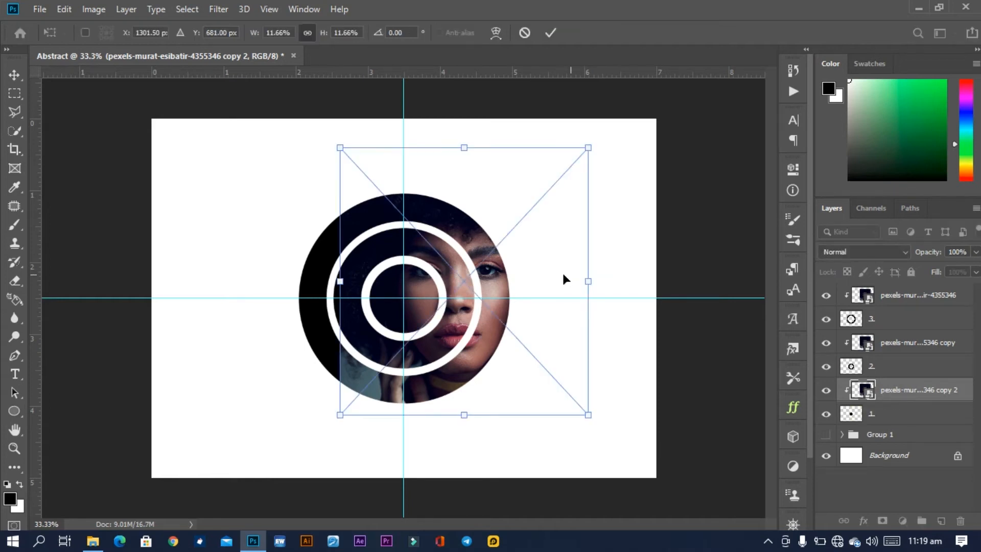
drag(562, 277, 502, 305)
drag(324, 34, 322, 38)
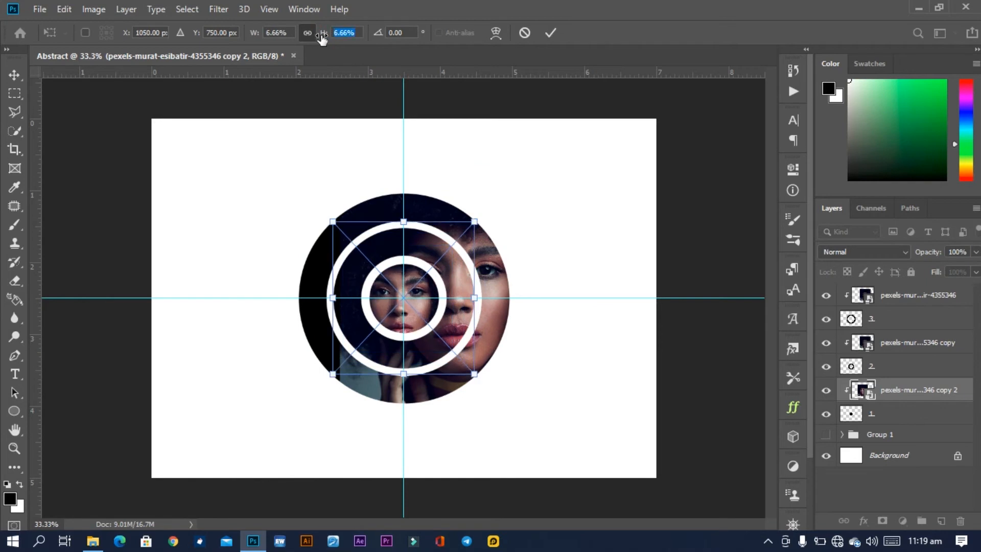
drag(412, 258, 418, 252)
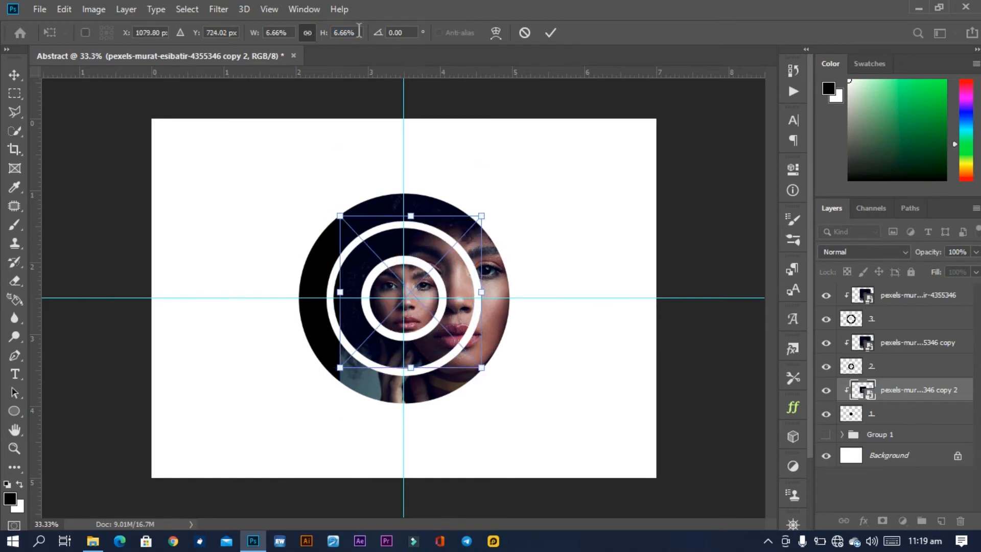
drag(330, 29, 322, 33)
click(550, 32)
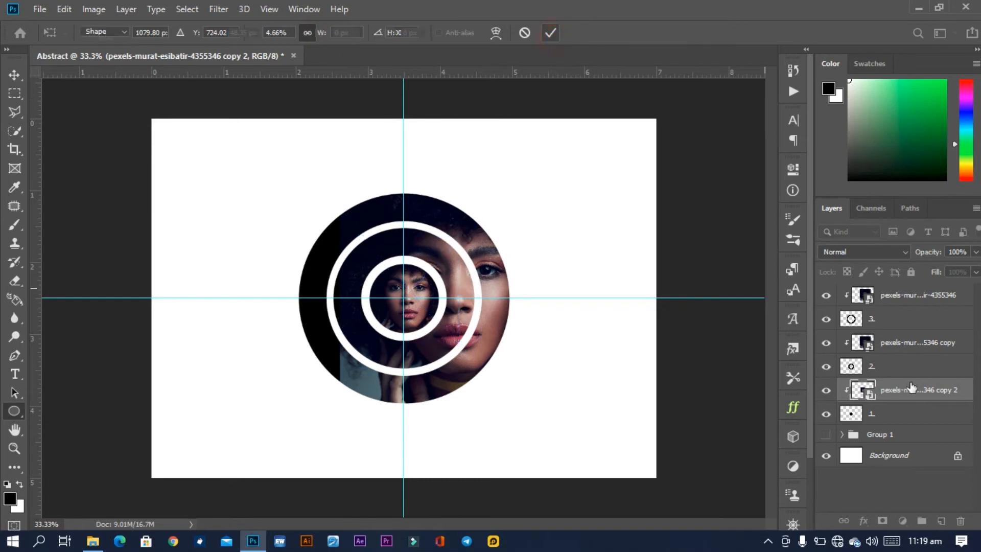
Select the two large portraits clipped to layers 3 and 2 and move them together slightly up and right.
click(894, 345)
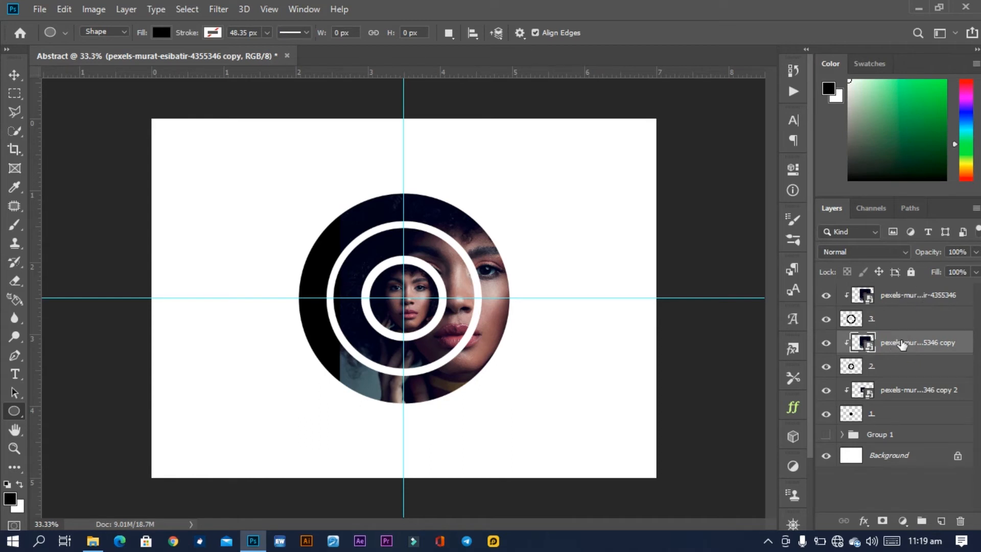
click(913, 299)
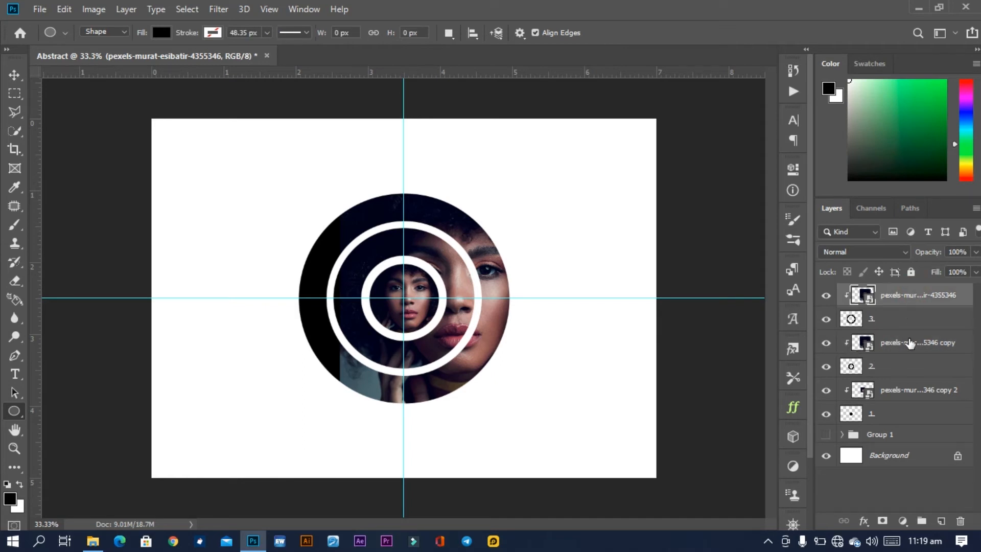
ctrl+click(910, 343)
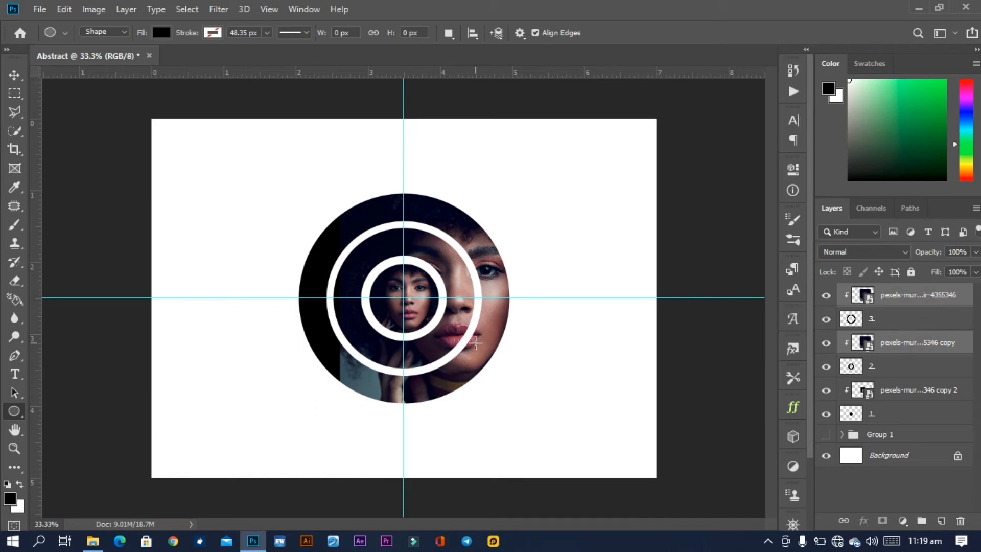
key(v)
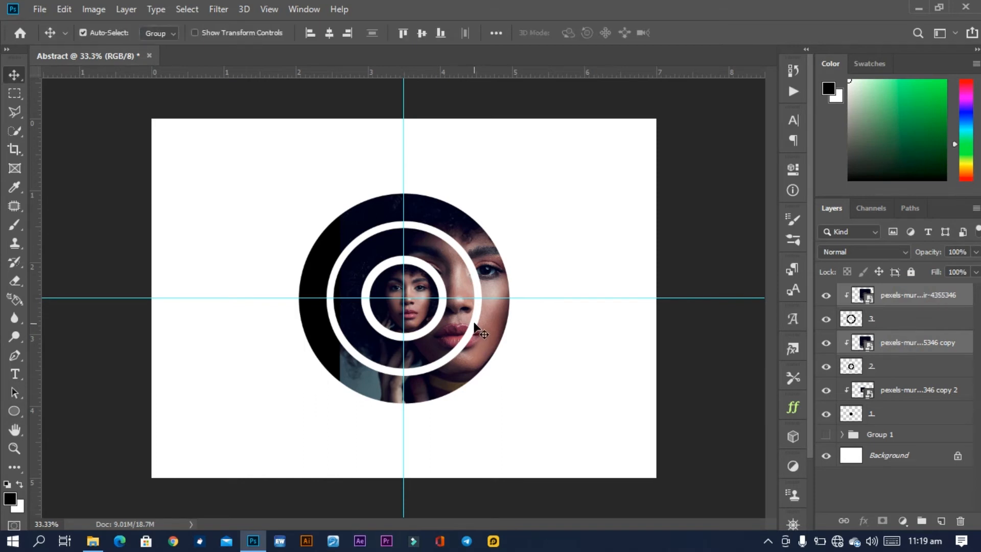
mouse_move(477, 347)
mouse_down()
mouse_move(475, 329)
mouse_move(500, 362)
mouse_move(492, 356)
mouse_up()
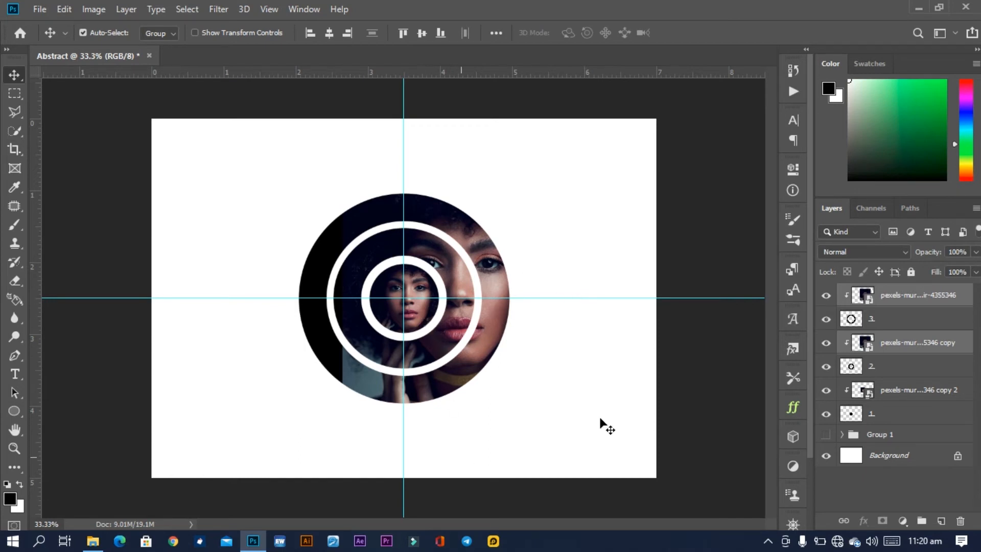
Nudge the small portrait in the centre circle right by about 9 px.
click(636, 331)
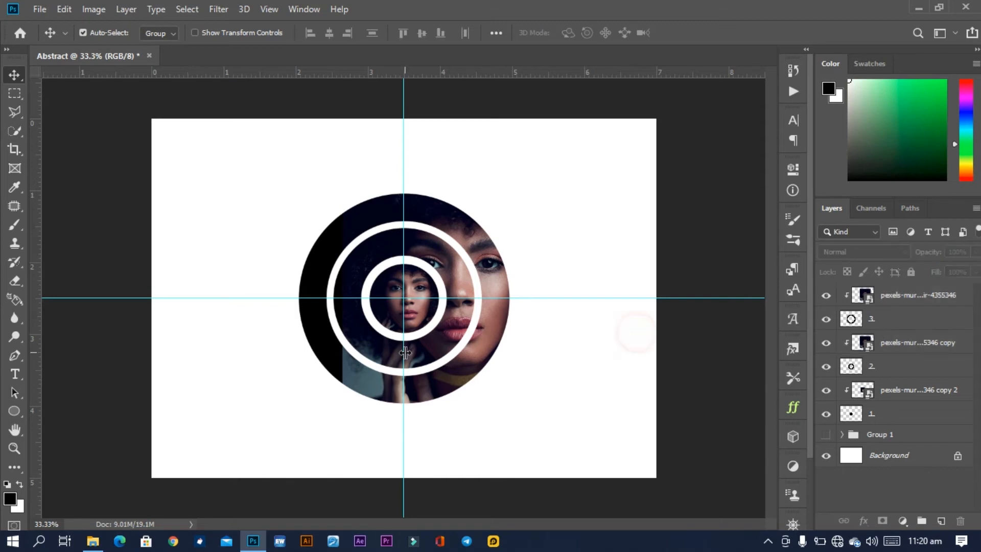
click(413, 309)
drag(413, 310, 413, 311)
key(Right)
key(Right)
key(Right)
key(Right)
key(Right)
key(Right)
key(Right)
key(Right)
key(Right)
key(Right)
key(Right)
key(Right)
key(Right)
key(Right)
key(Right)
key(Right)
key(Right)
key(Right)
key(Right)
key(Right)
key(Right)
key(Right)
key(Right)
key(Right)
key(Right)
key(Right)
key(Right)
key(Right)
key(Right)
key(Right)
key(Right)
key(Right)
key(Right)
key(Right)
key(Right)
key(Right)
key(Right)
key(Right)
key(Right)
key(Right)
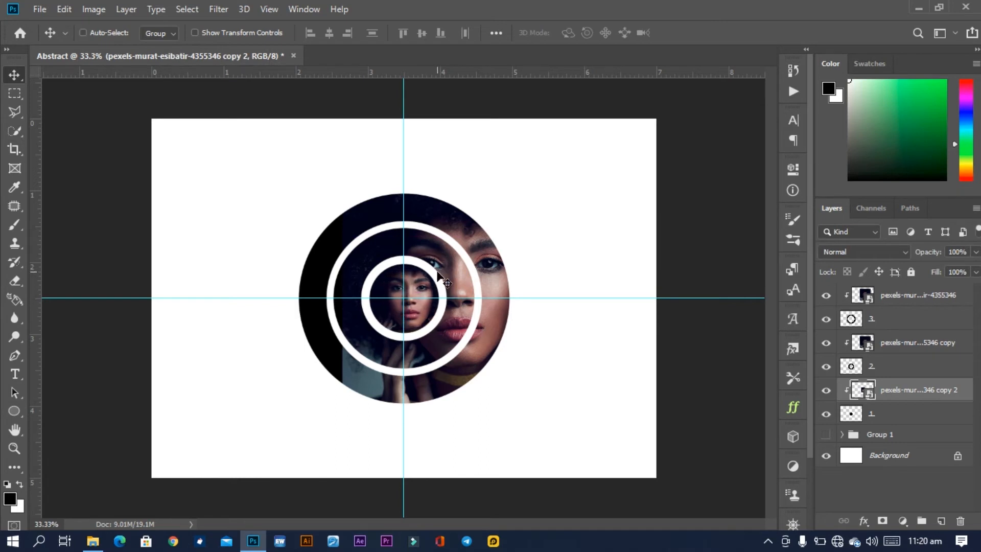
Rescale the small portrait in the centre circle to 4.99% with Free Transform, snapping it to the guide intersection.
key(ctrl+t)
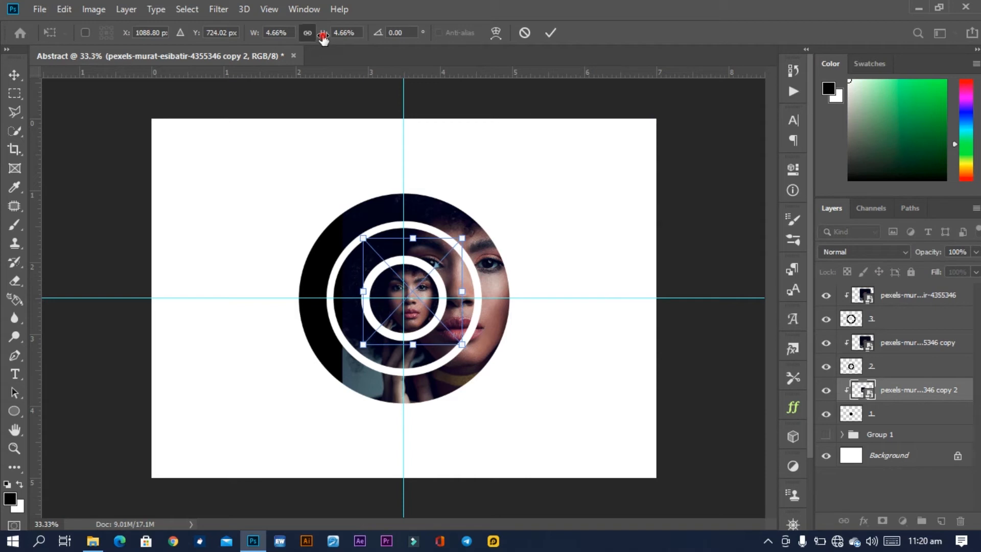
drag(323, 40, 324, 38)
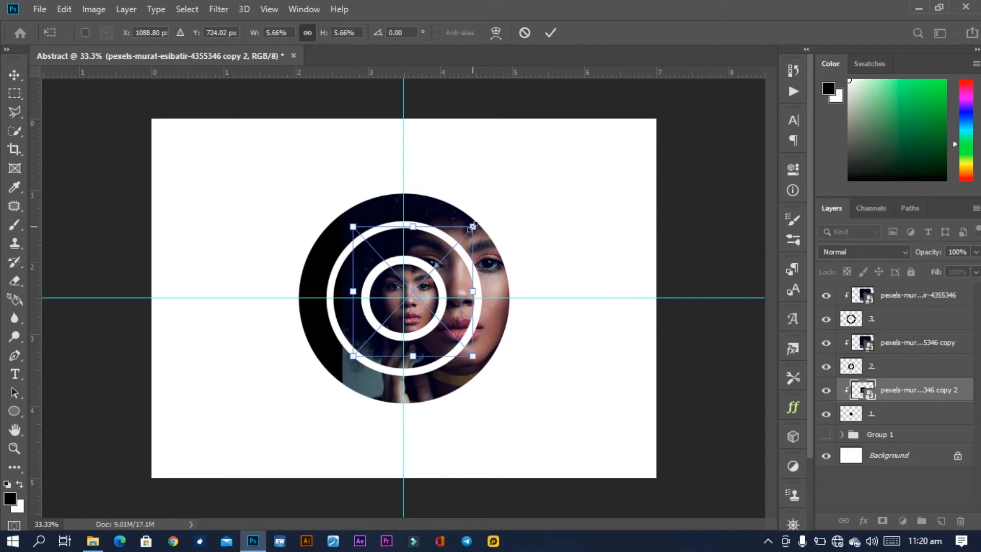
drag(473, 224, 451, 237)
key(ctrl+z)
drag(426, 288, 428, 283)
Shift the small portrait up and right to X 1074 px, Y 735 px and apply the transform.
key(Up)
key(Up)
key(Up)
key(Up)
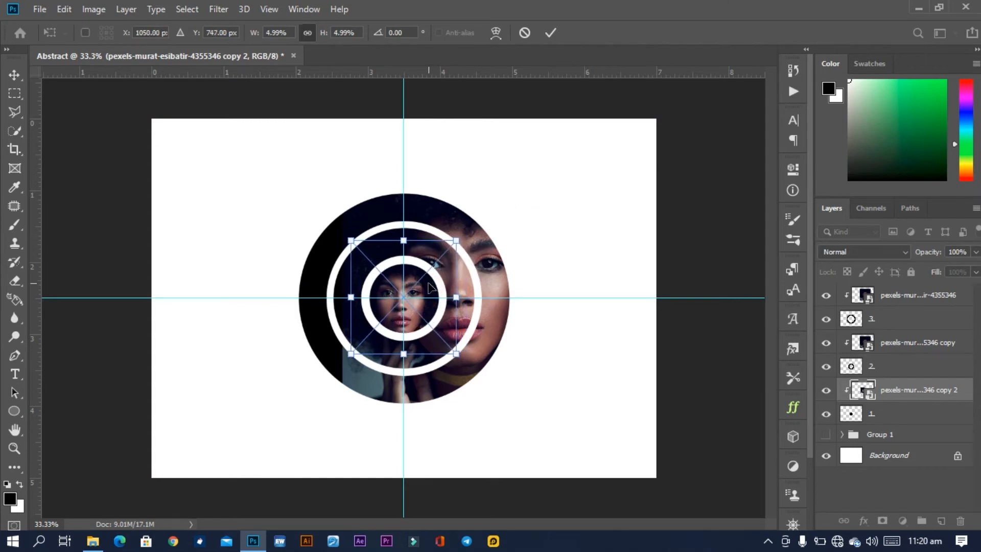
key(Up)
key(Up)
key(Up)
key(Up)
key(Right)
key(Right)
key(Right)
key(Right)
key(Right)
key(Right)
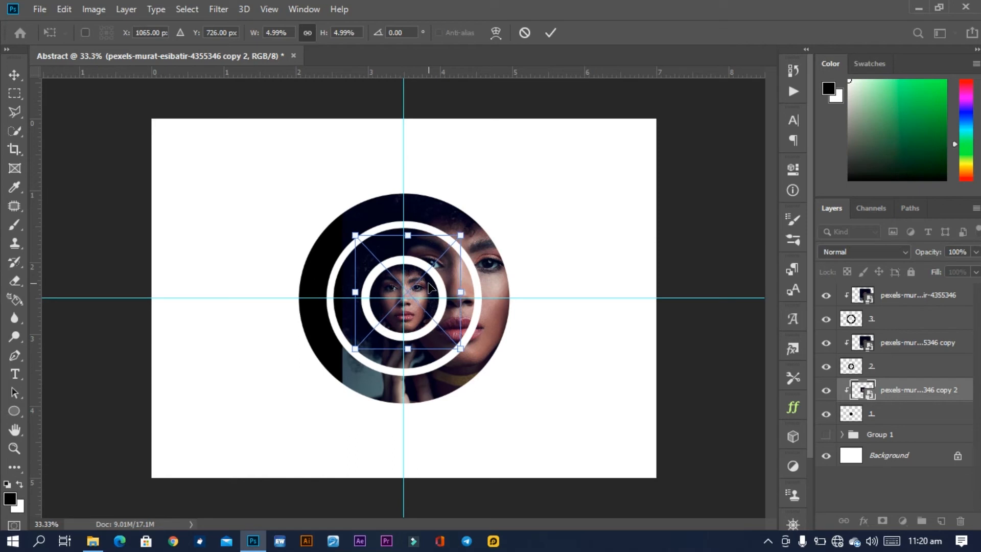
key(Right)
key(Down)
key(Down)
key(Down)
key(Right)
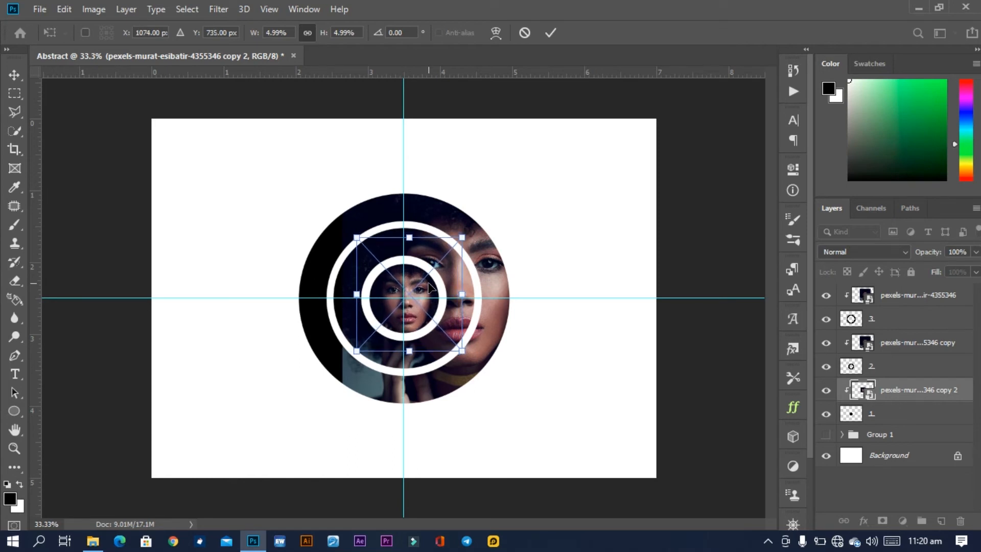
click(548, 32)
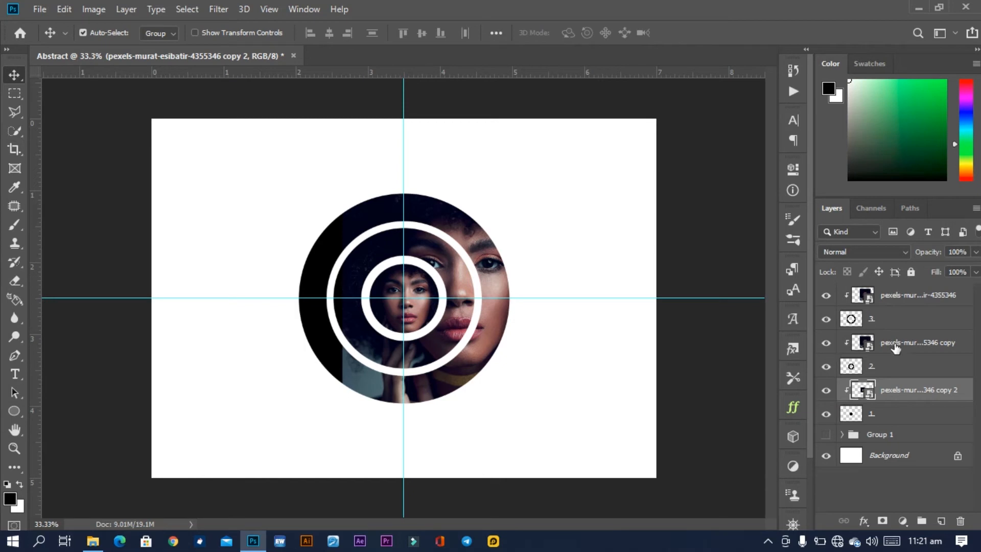
Fully lock layer 1 together with the small portrait layer clipped to it.
click(884, 417)
click(886, 394)
click(888, 415)
click(894, 391)
shift+click(888, 417)
click(911, 271)
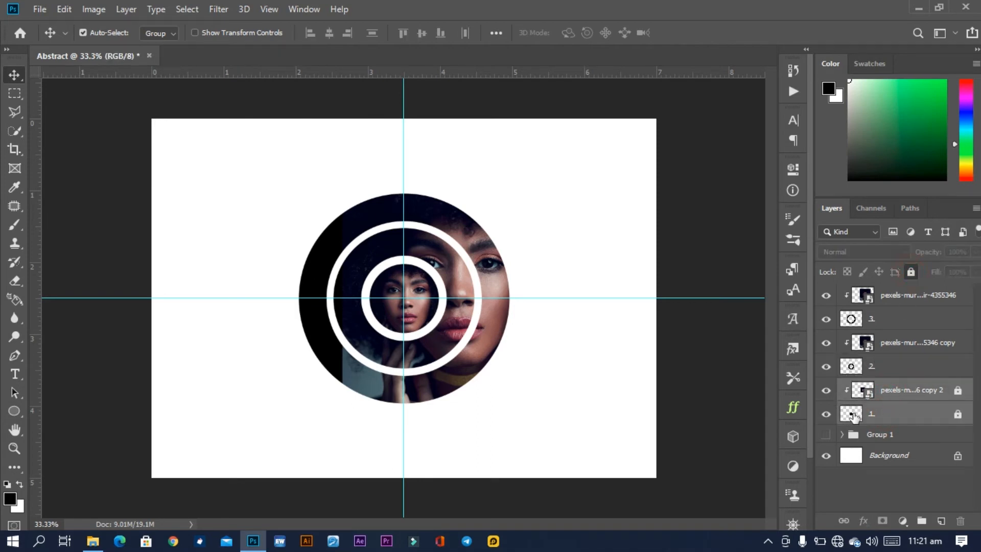
Add a layer mask to the inner ring on layer 2 and make the mask active.
click(874, 367)
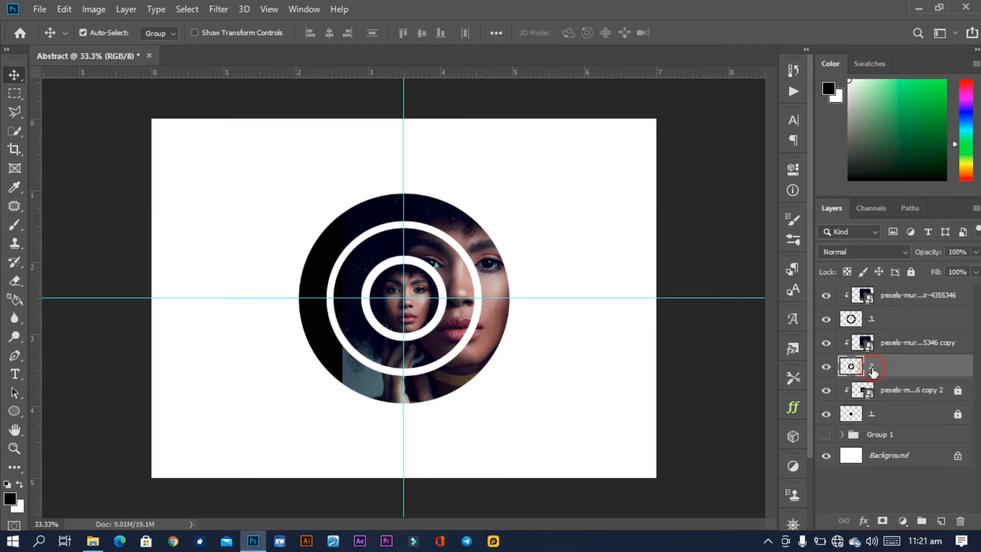
click(879, 519)
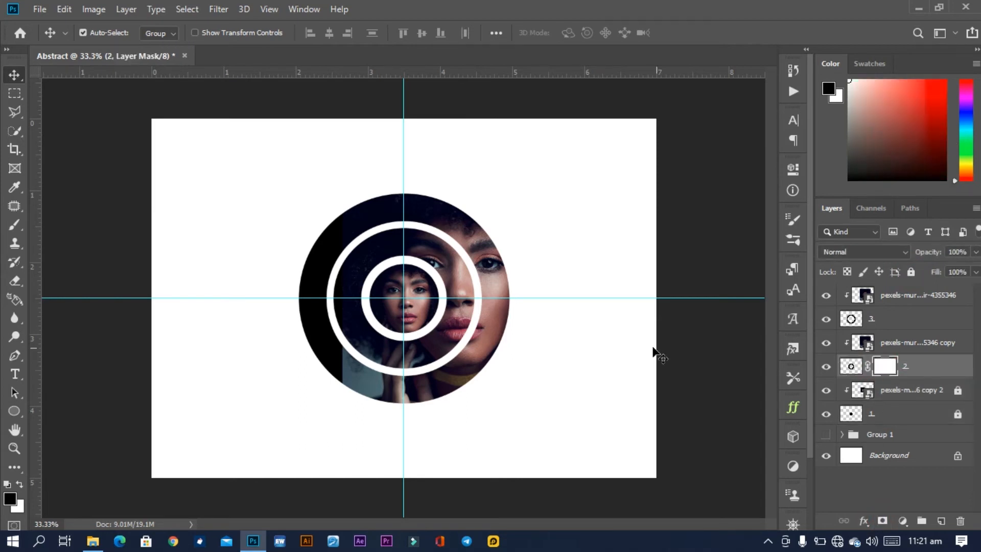
click(851, 366)
click(885, 367)
Choose the 482 px diagonal-streak brush tip for the Brush tool from the Brush Project jan 2010 set.
key(b)
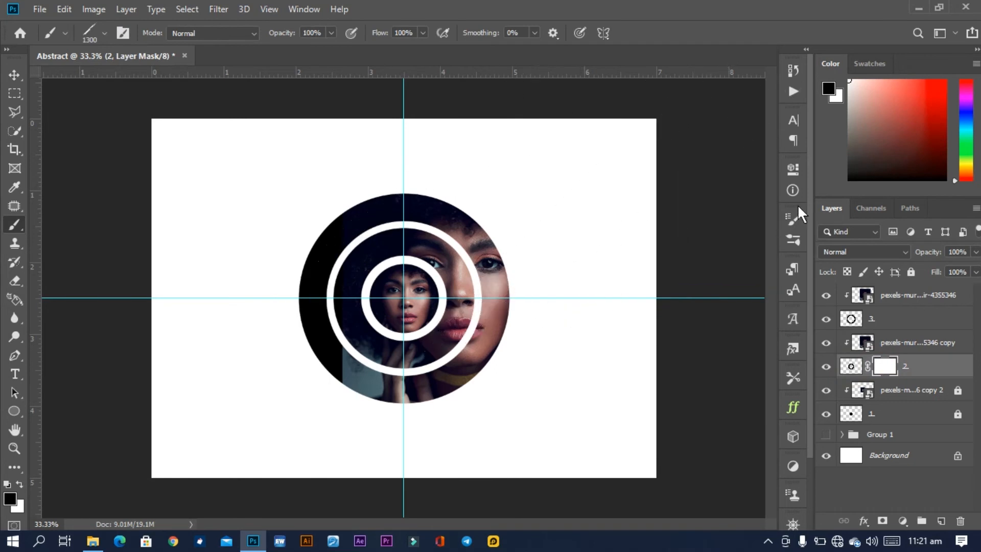
click(793, 218)
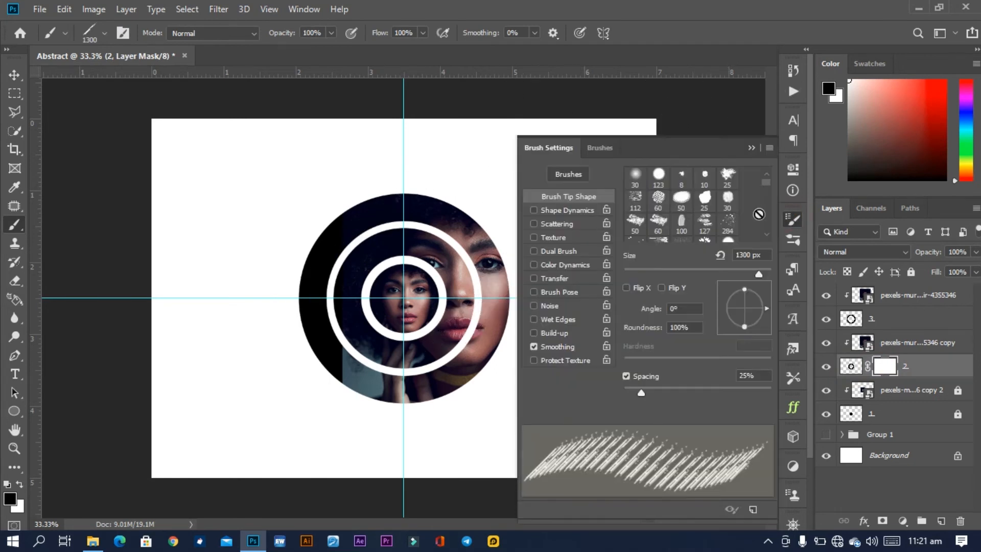
click(596, 148)
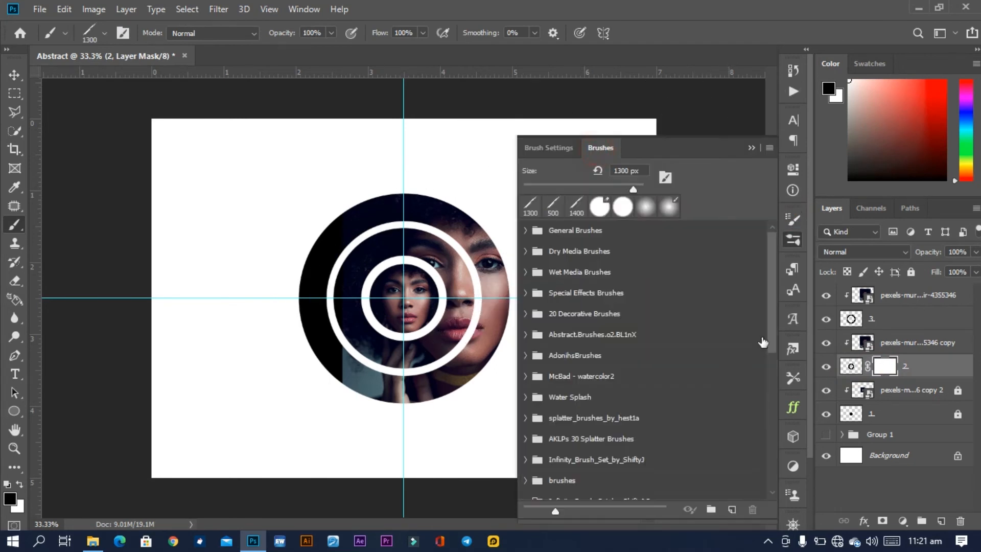
drag(772, 309, 763, 461)
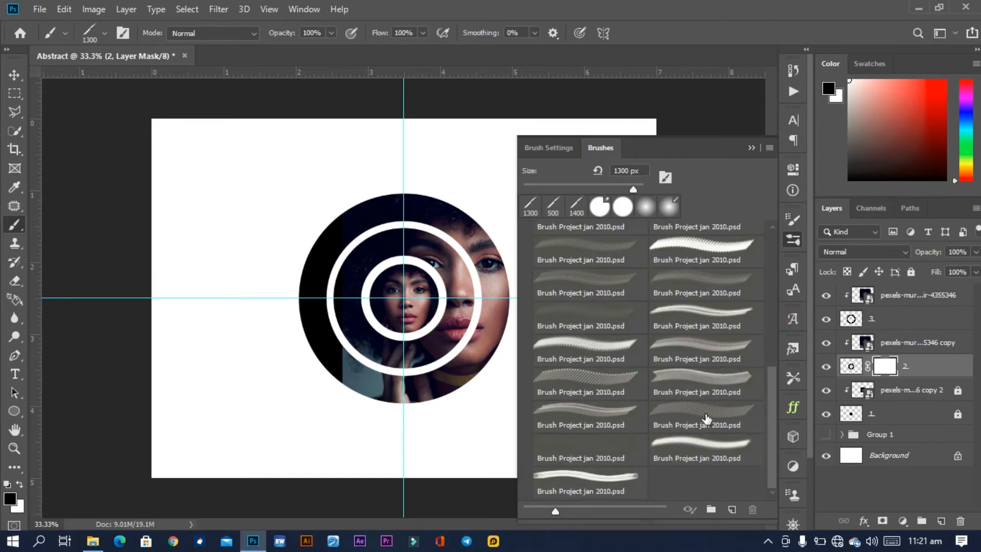
click(703, 416)
click(551, 147)
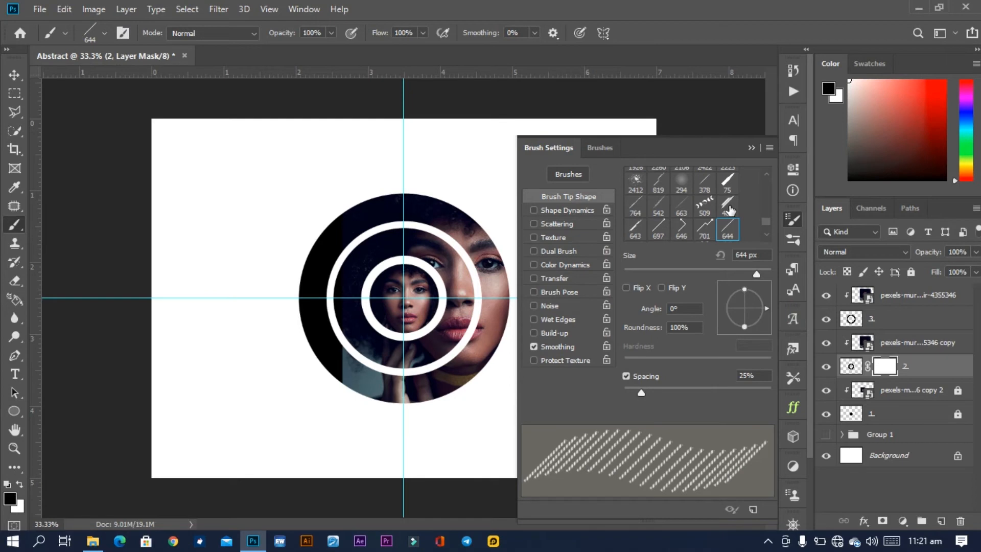
click(729, 207)
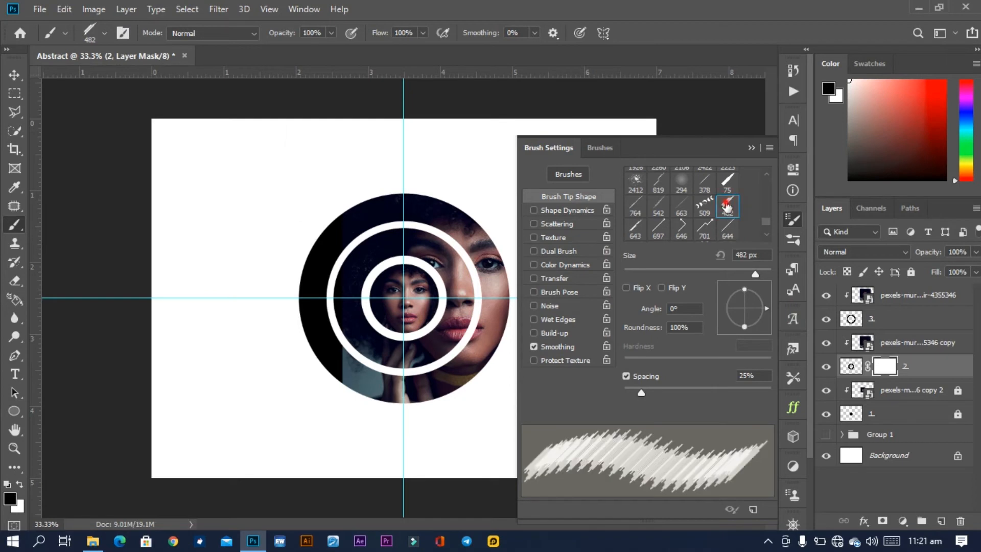
double_click(727, 206)
click(649, 189)
click(750, 148)
Enlarge the diagonal-streak brush to 800 px.
key(bracketright)
key(bracketright)
key(bracketright)
key(bracketright)
key(bracketright)
key(bracketright)
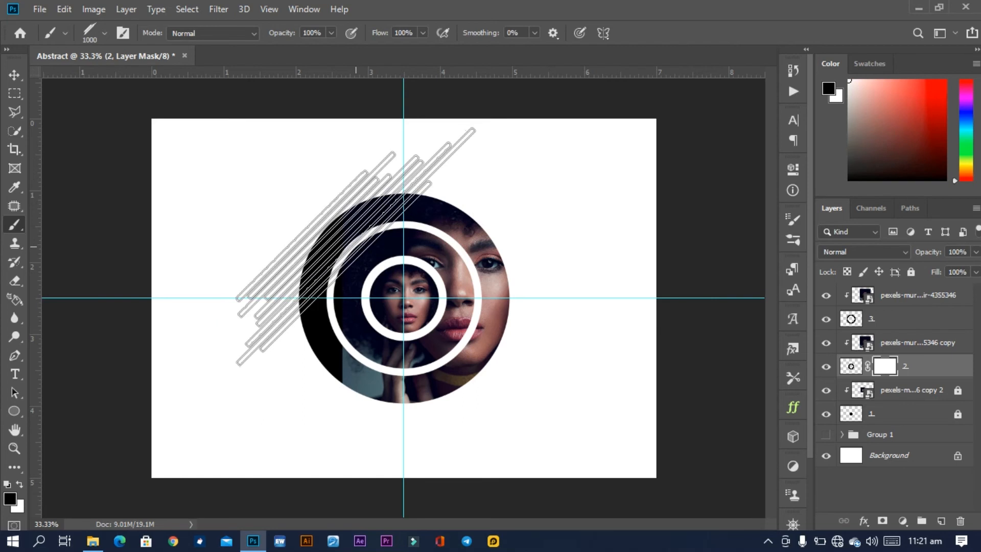
key(bracketleft)
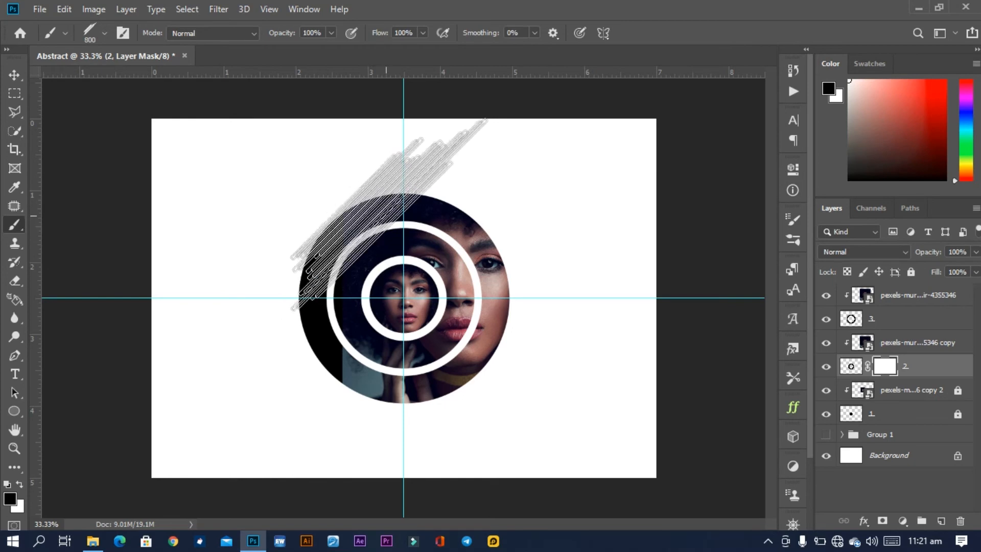
key(bracketleft)
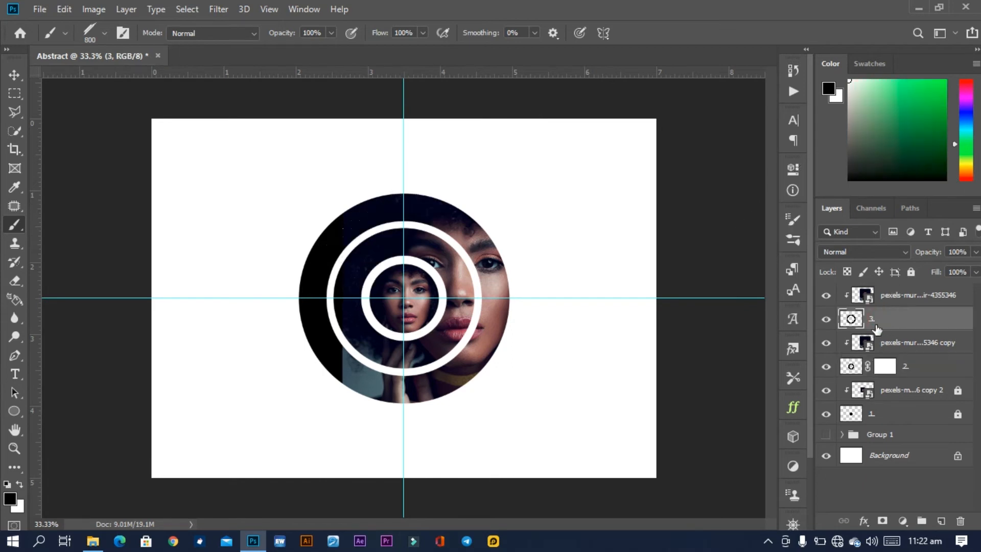
Add a layer mask to the outer ring on layer 3 and stamp black diagonal streaks across its top and lower left.
click(885, 518)
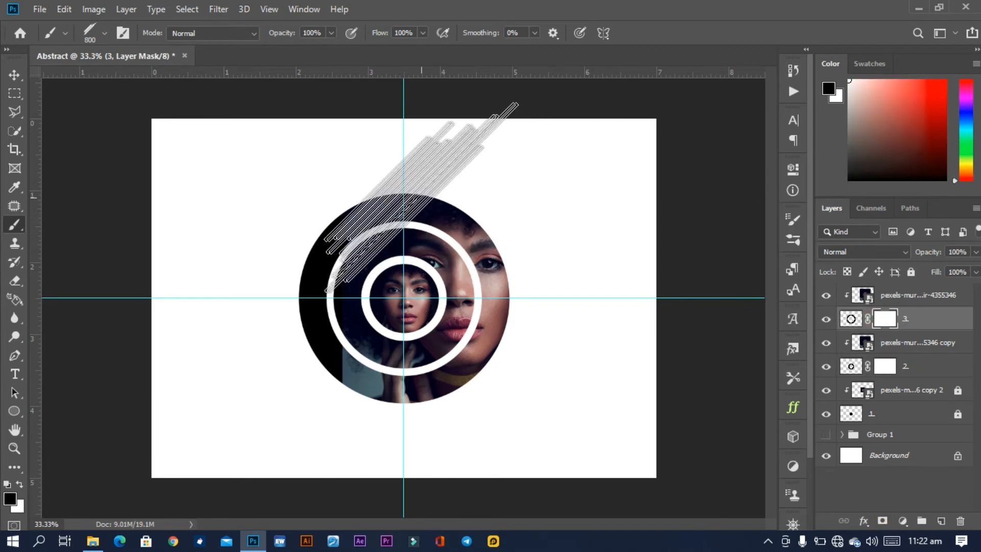
click(439, 205)
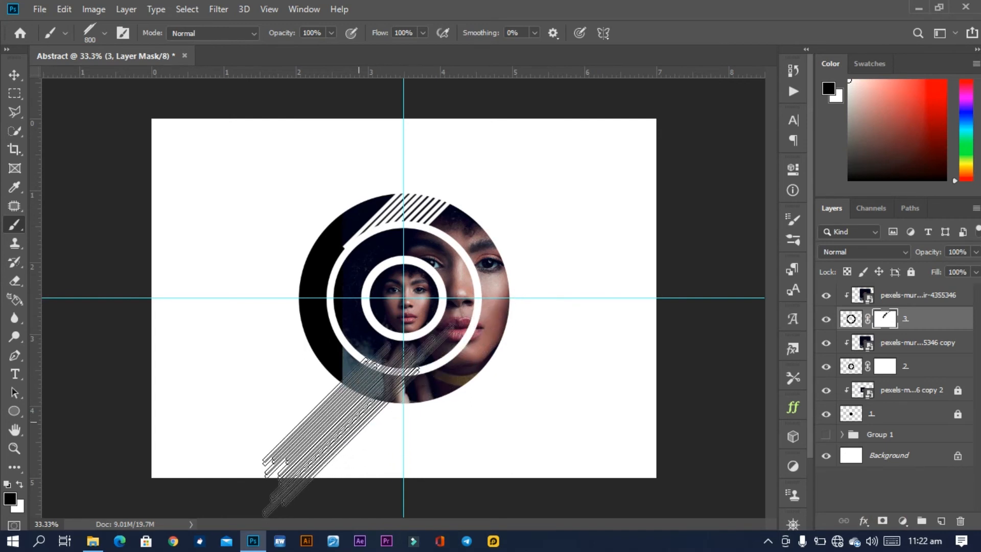
click(361, 396)
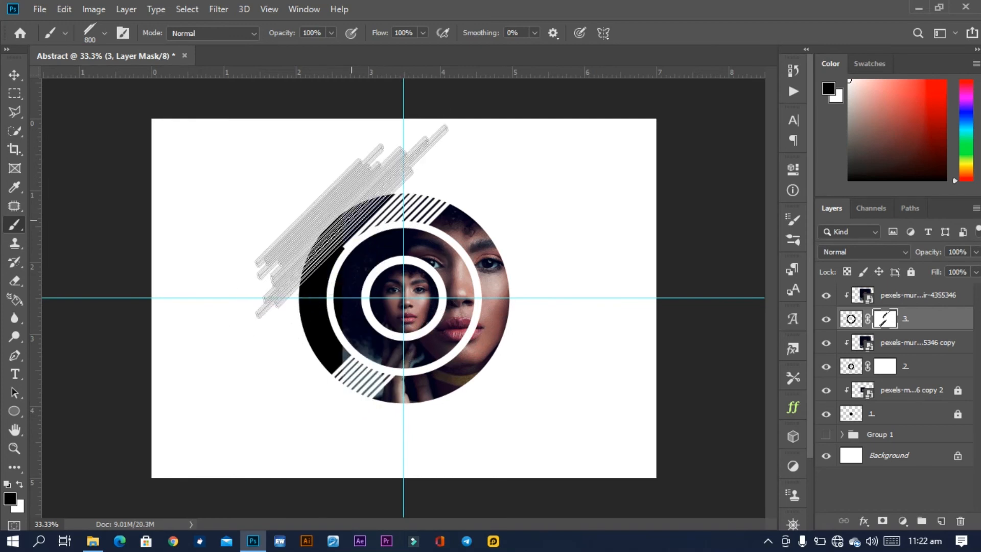
Erase the left side of the outer ring by stamping overlapping black diagonal streaks on layer 3's mask, leaving streaks at its top and lower left.
click(353, 226)
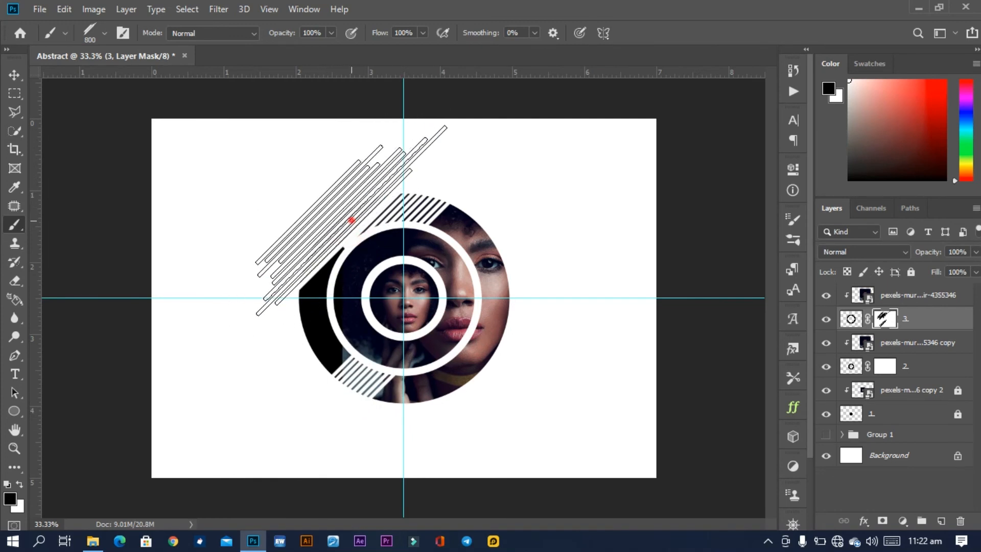
click(324, 289)
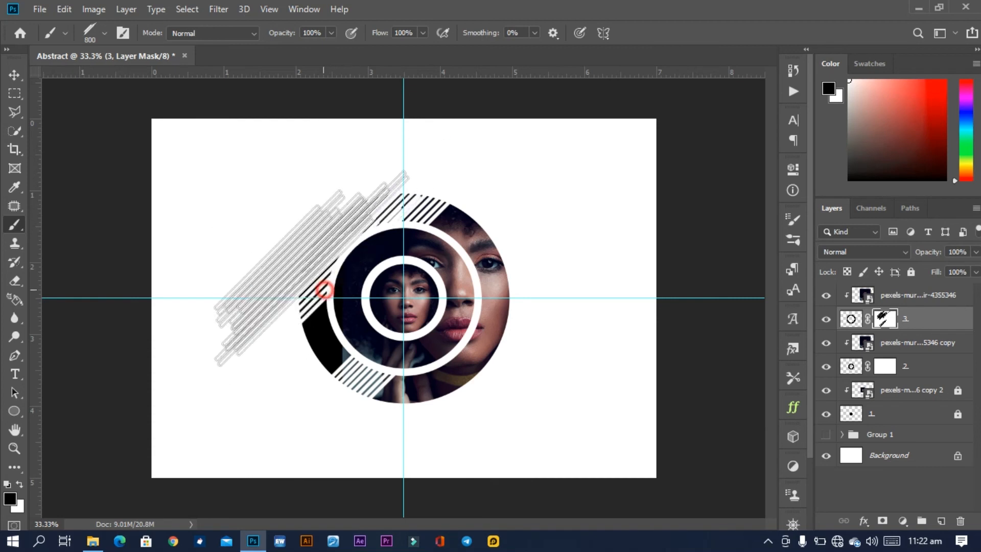
click(311, 323)
click(271, 383)
click(291, 401)
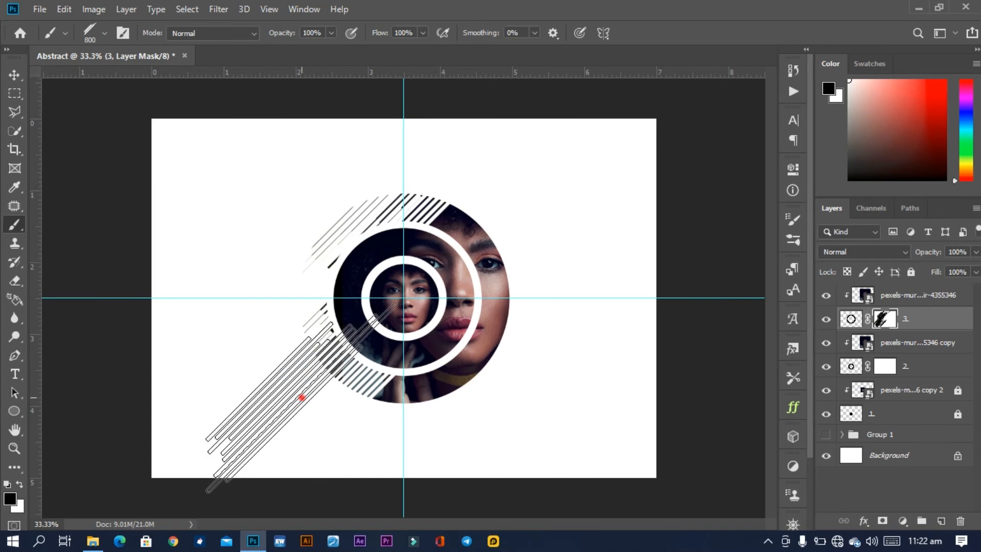
click(288, 368)
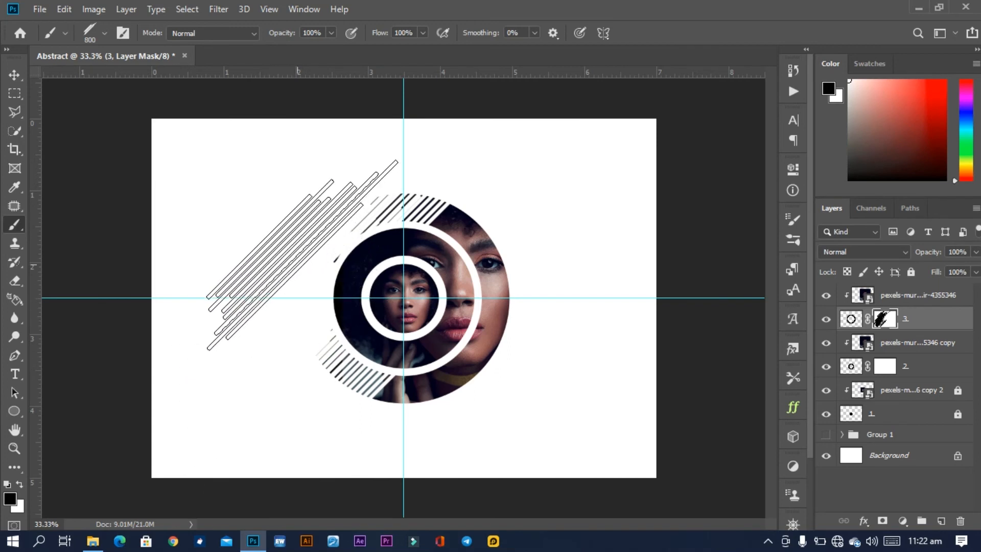
click(333, 234)
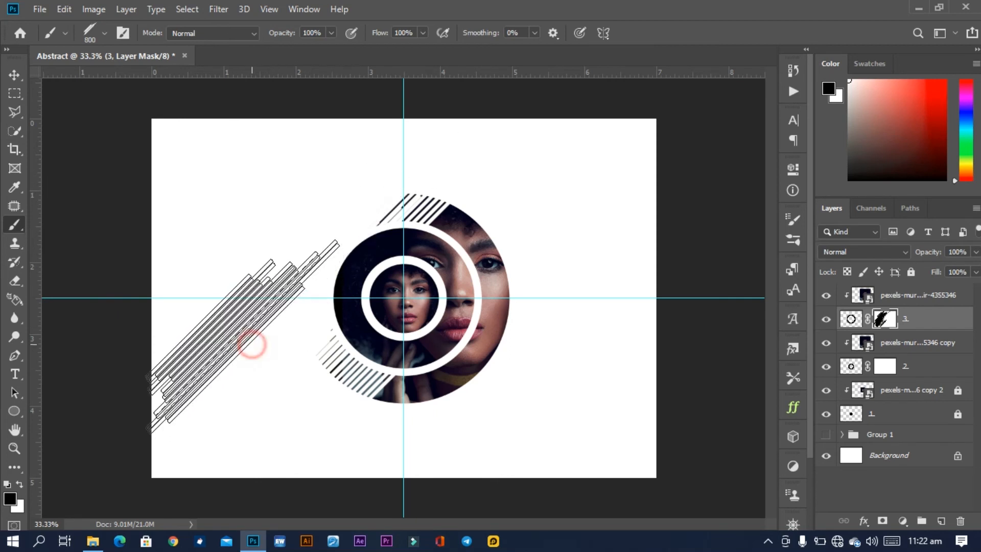
click(248, 414)
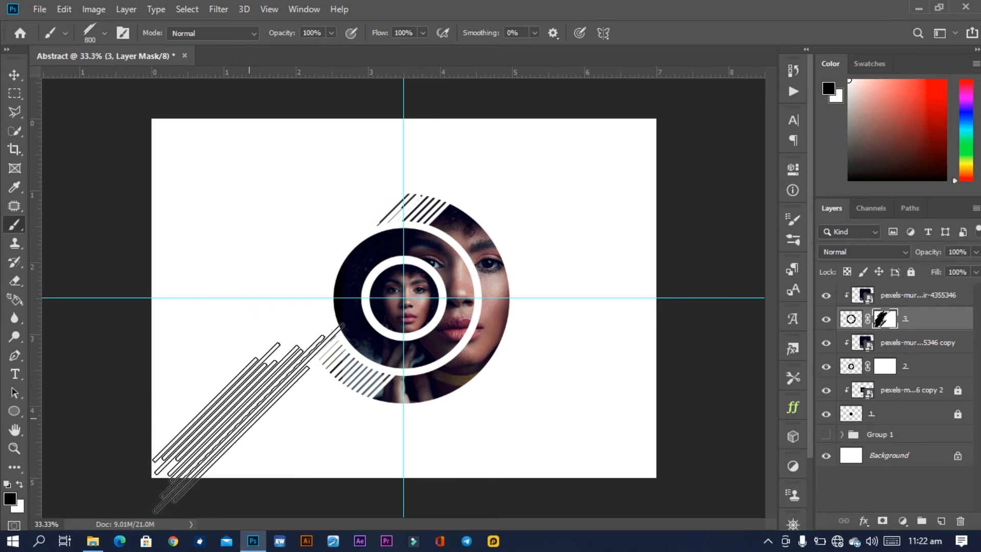
click(249, 424)
click(239, 422)
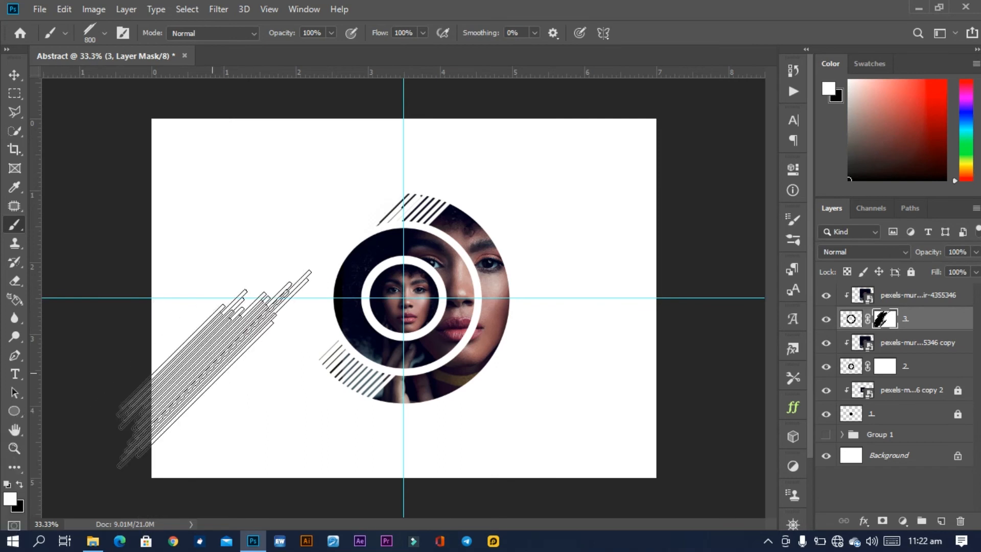
Try to restore the top of the outer ring by painting white on layer 3's mask, and undo the stroke.
key(v)
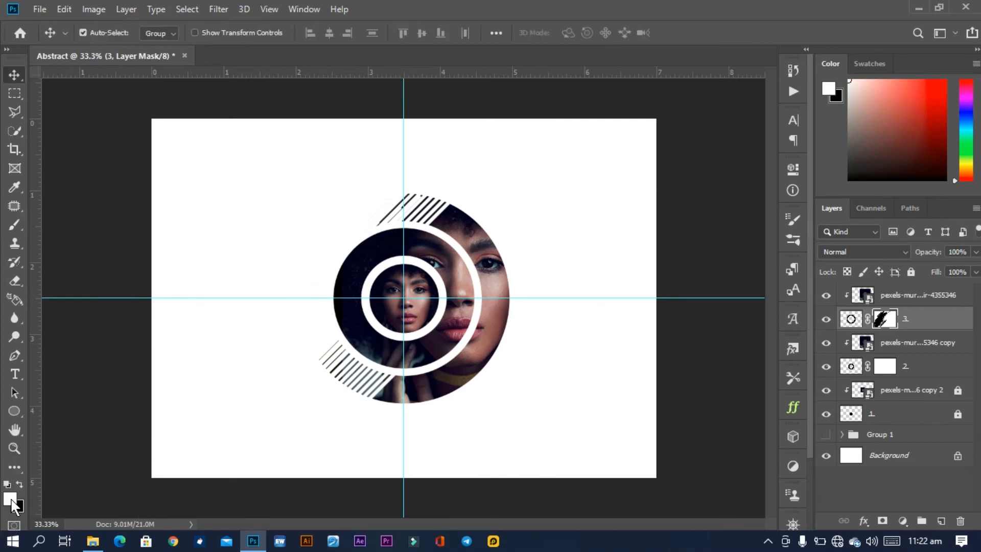
key(b)
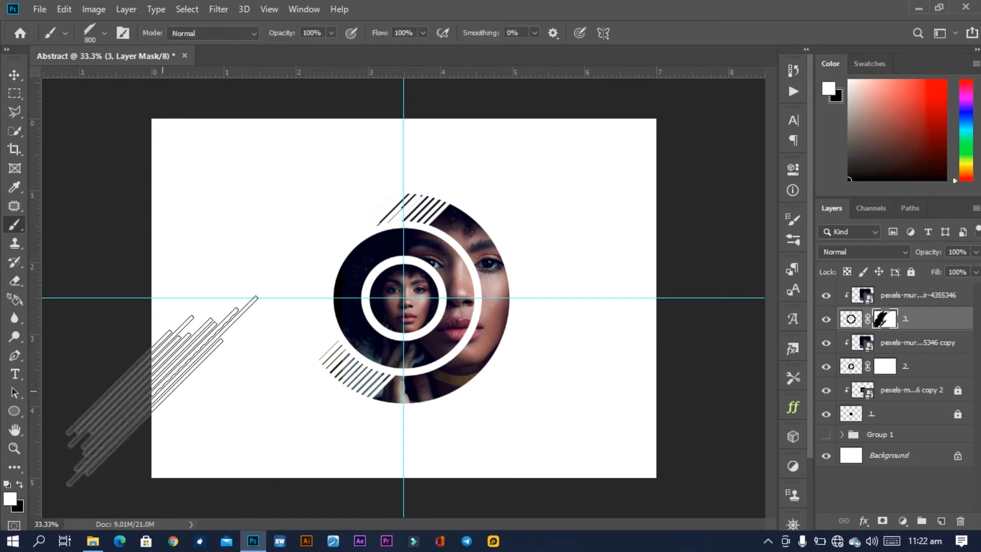
mouse_move(461, 141)
mouse_down()
mouse_move(507, 156)
mouse_move(459, 128)
mouse_move(493, 151)
mouse_move(478, 145)
mouse_move(508, 145)
mouse_move(485, 134)
mouse_move(499, 145)
mouse_move(445, 139)
mouse_up()
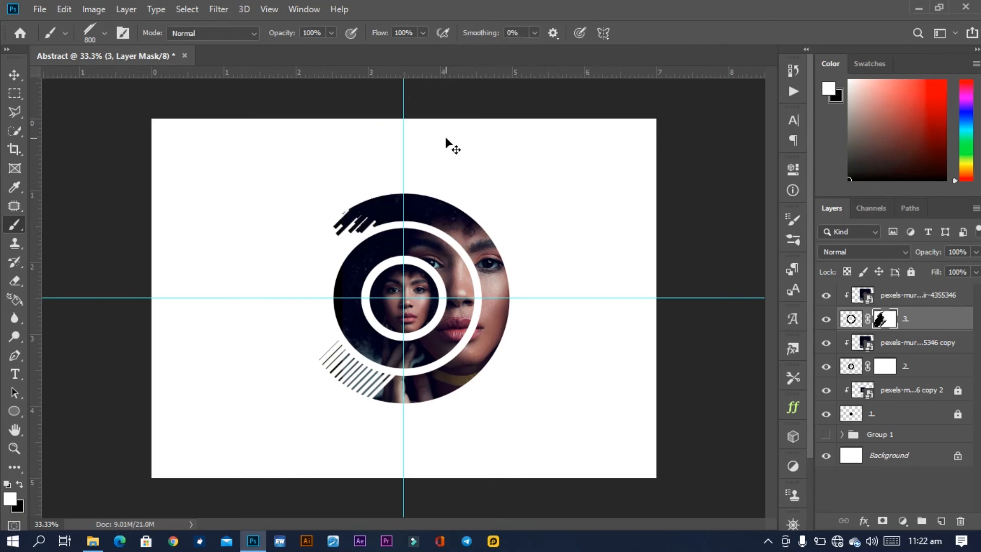
key(ctrl+z)
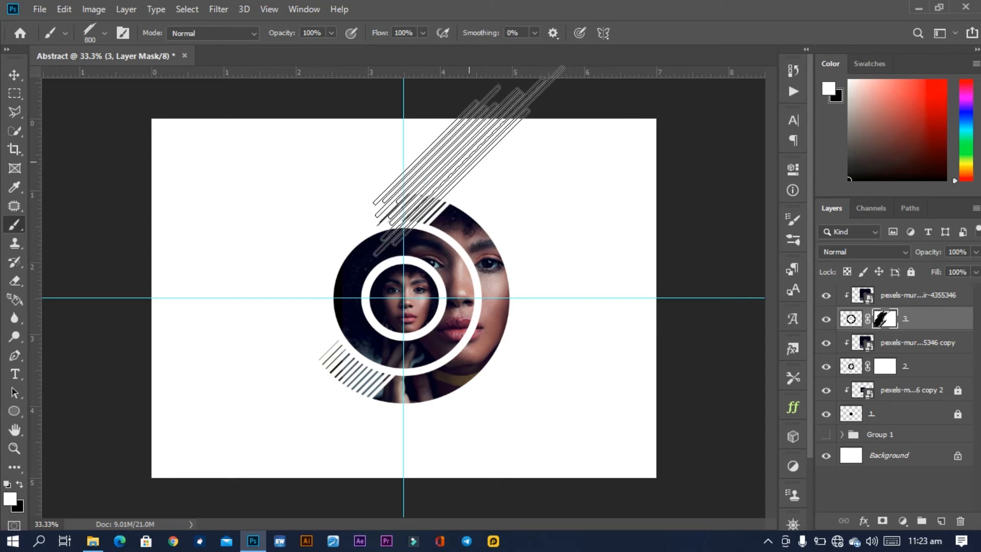
Repaint the top of the outer ring in white on layer 3's mask and recut it with black diagonal streaks.
drag(478, 167, 433, 143)
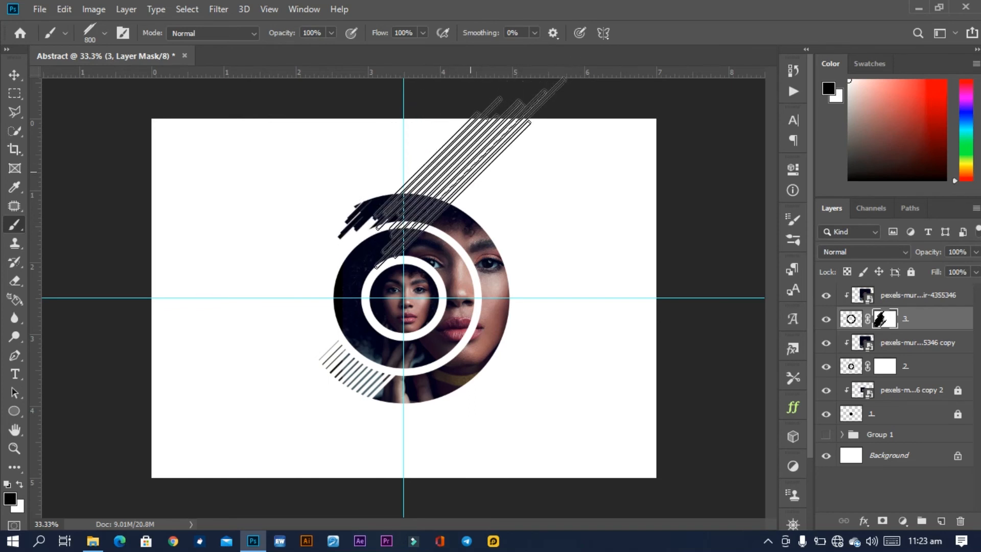
mouse_move(451, 160)
mouse_down()
mouse_move(469, 182)
mouse_move(416, 176)
mouse_move(408, 187)
mouse_up()
click(408, 187)
click(409, 186)
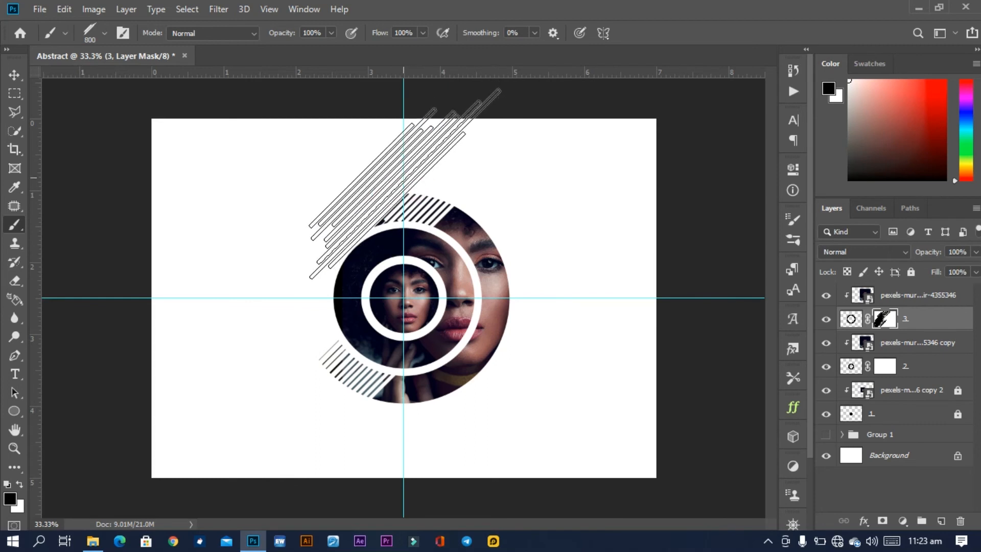
click(408, 190)
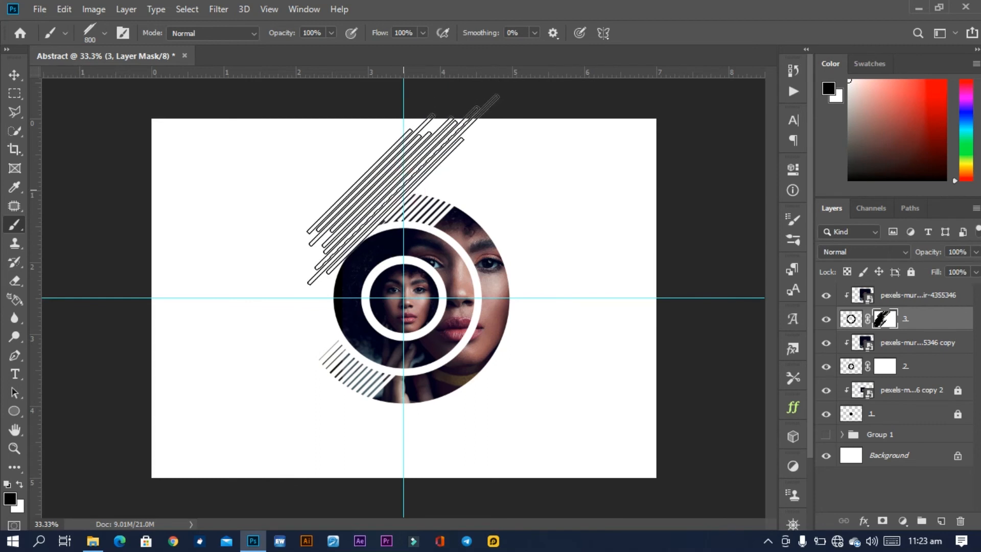
click(403, 192)
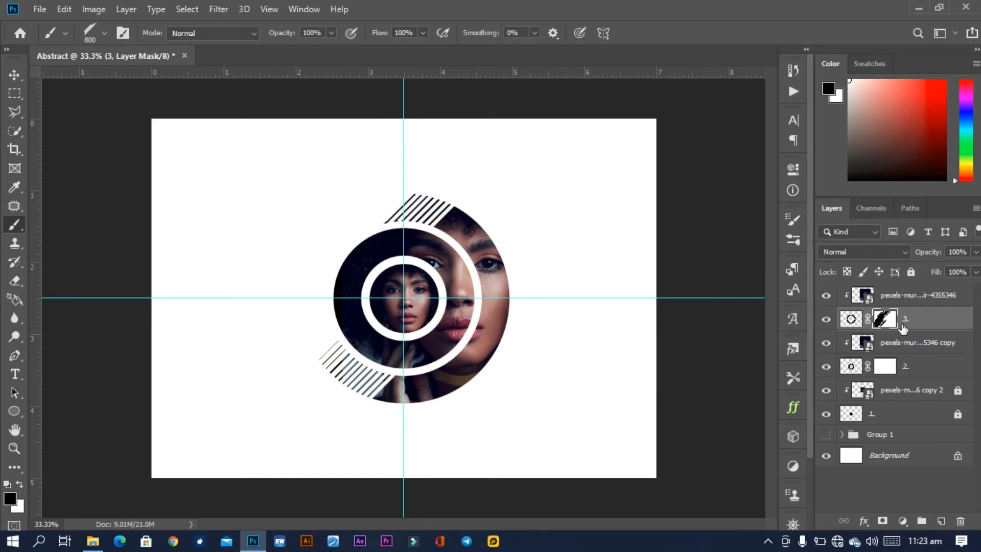
Cut black diagonal streaks across the upper left, lower left and left side of the inner ring on layer 2's mask.
click(889, 370)
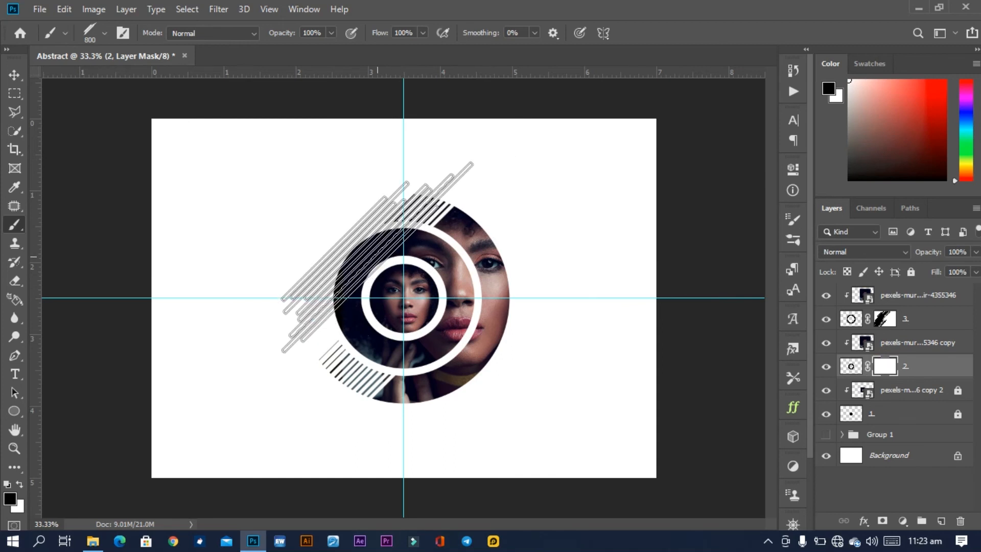
click(377, 257)
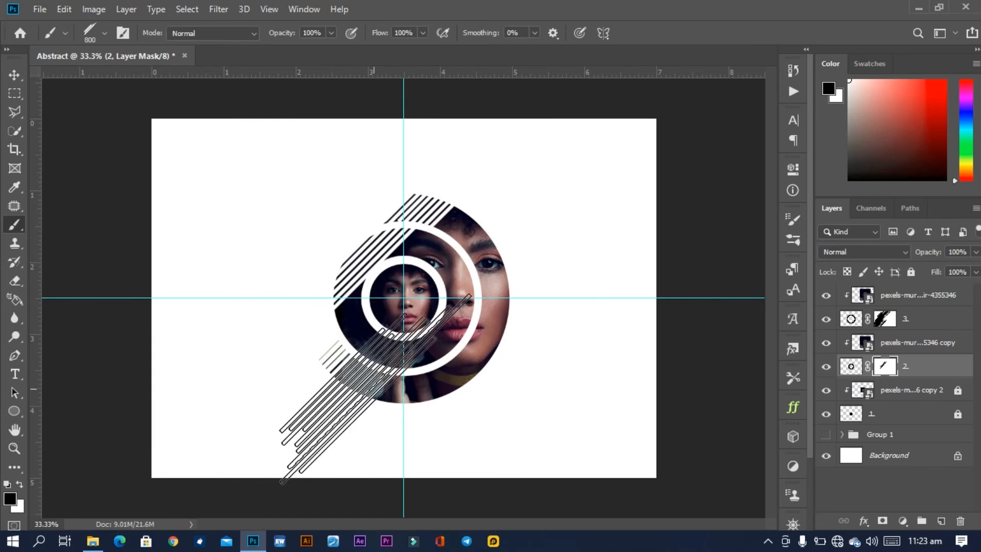
click(353, 365)
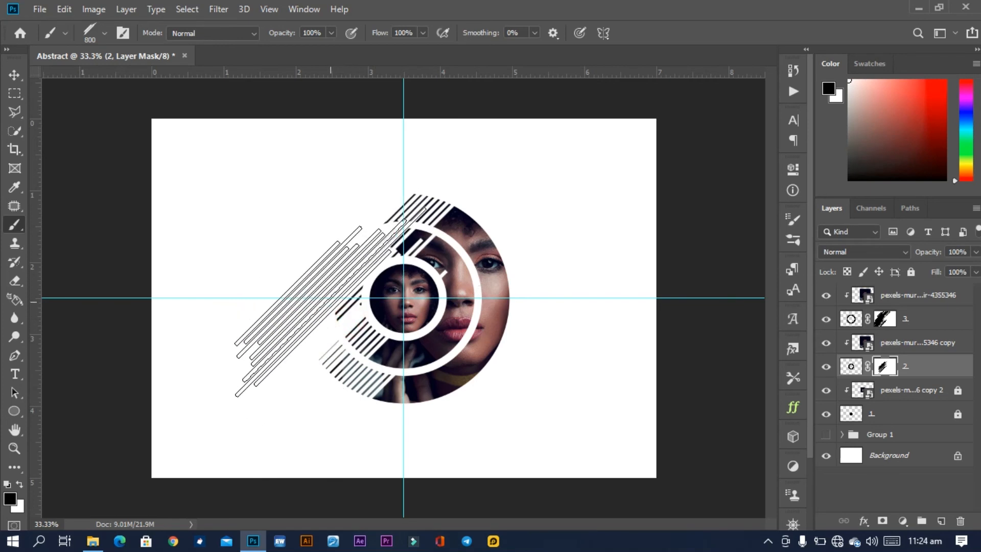
click(331, 305)
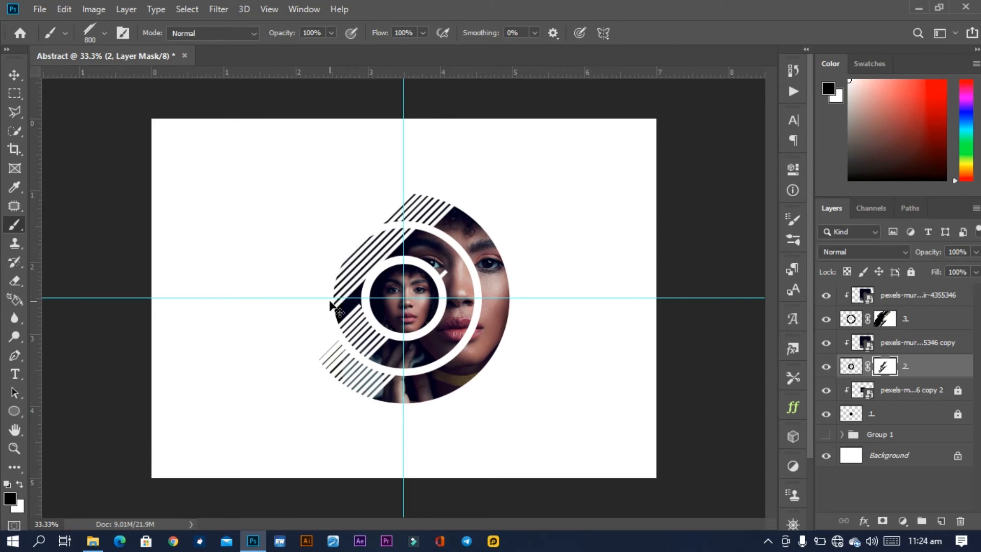
key(ctrl+z)
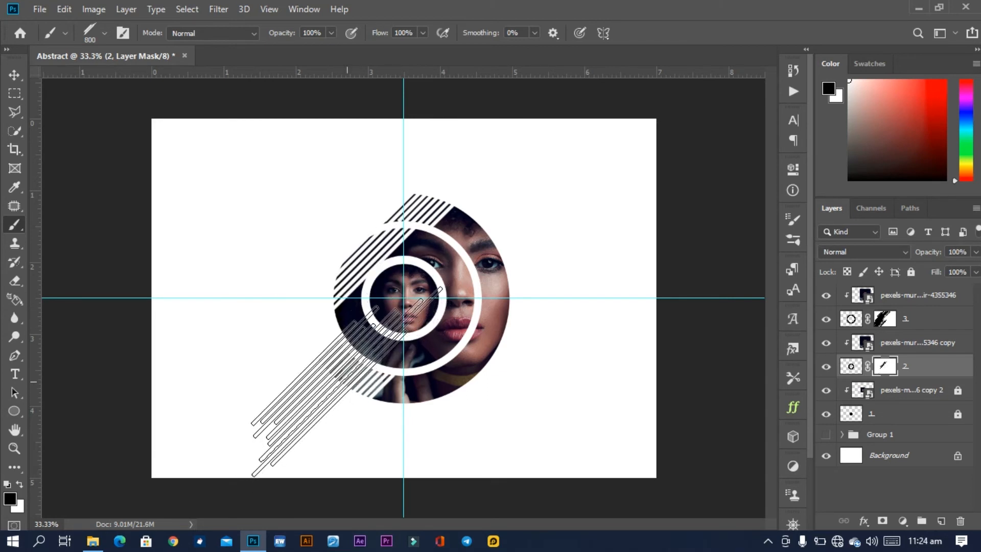
click(347, 380)
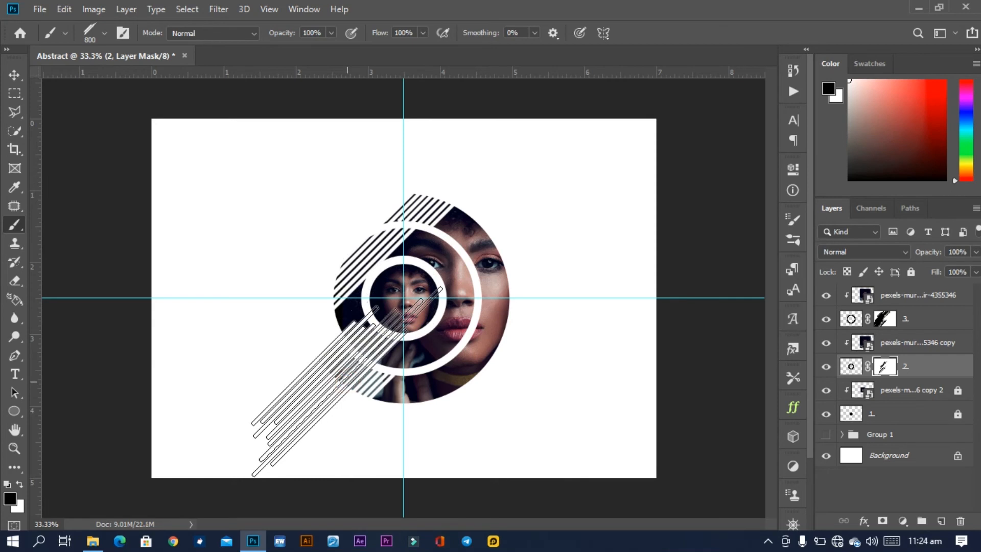
click(312, 362)
Reduce the streak brush to 250 px and erase the leftover left side of the inner ring, finishing with a 600 px brush.
key(bracketleft)
key(bracketleft)
key(bracketleft)
key(bracketleft)
key(bracketleft)
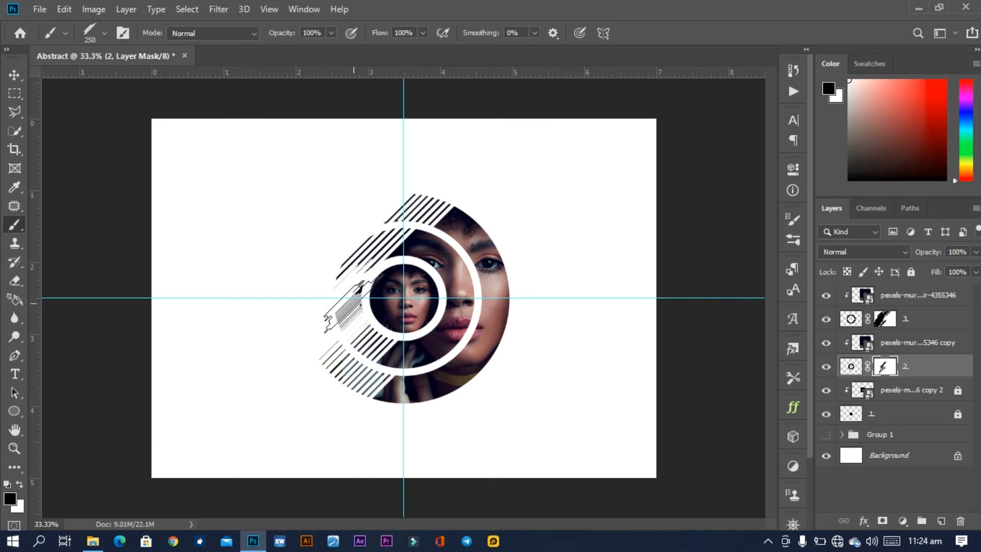
drag(345, 250, 338, 298)
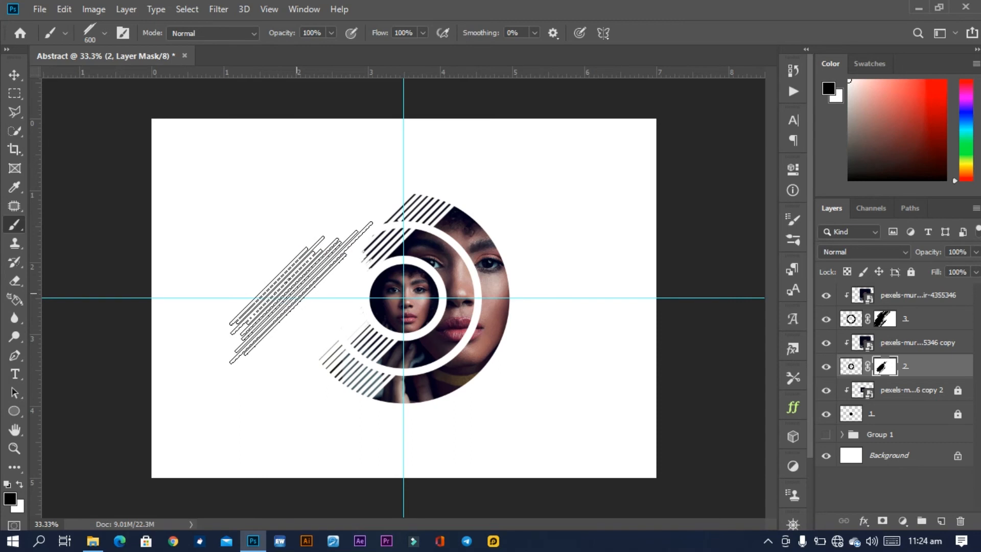
click(306, 304)
click(309, 299)
Enlarge the streak brush to 1000 px and clean up the remaining fragments left of the inner ring on layer 2's mask.
key(bracketright)
key(bracketright)
key(bracketright)
key(bracketright)
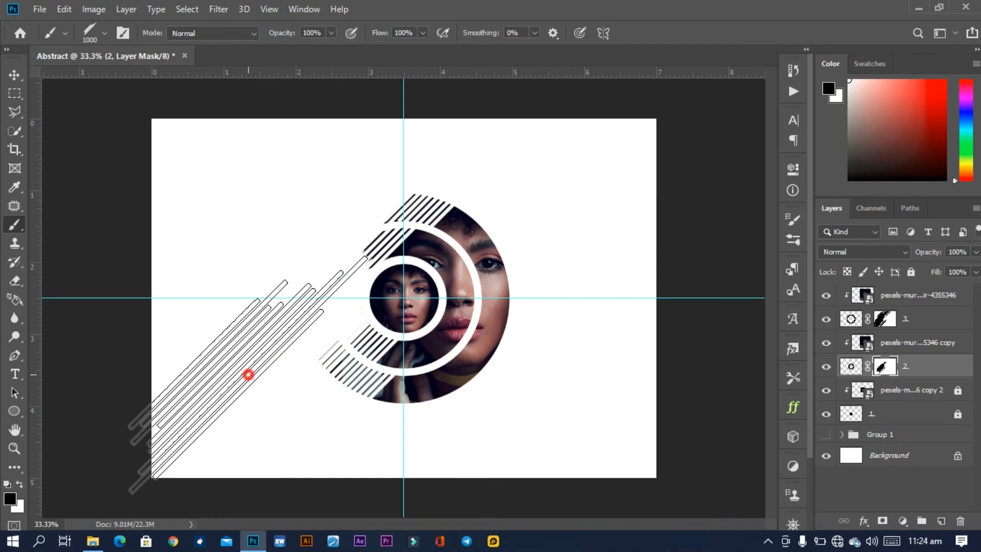
click(254, 377)
click(256, 383)
click(247, 367)
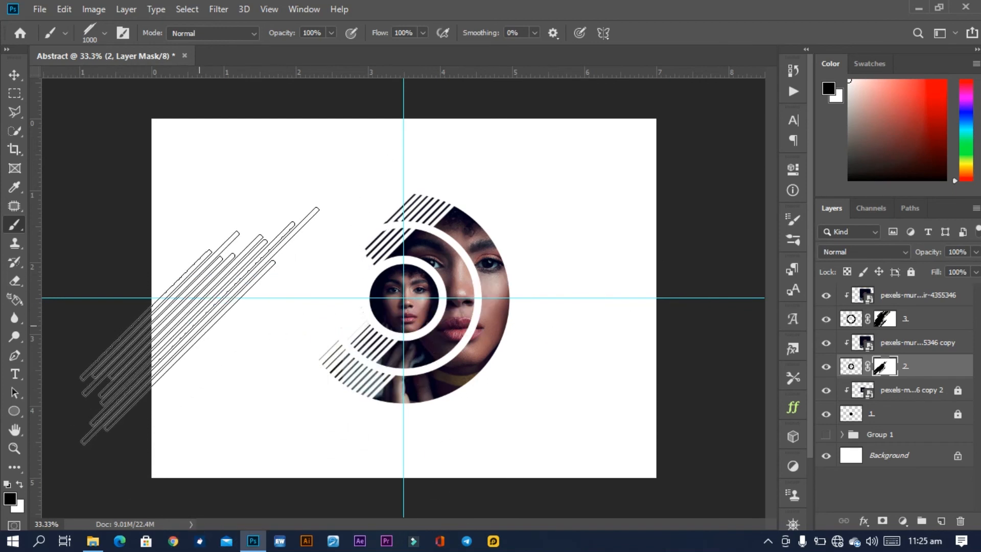
Switch from the Brush to the Rectangle shape tool.
key(v)
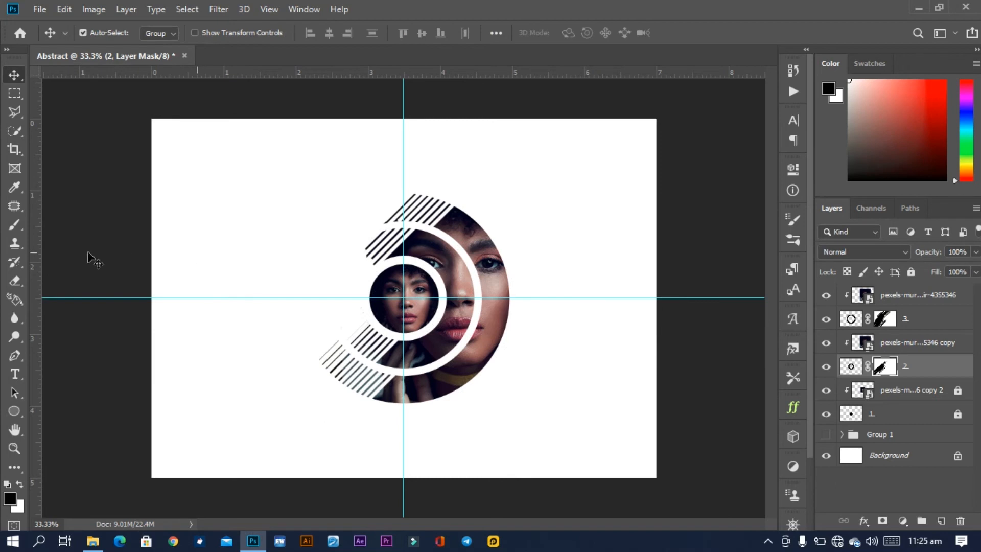
right_click(14, 412)
click(92, 412)
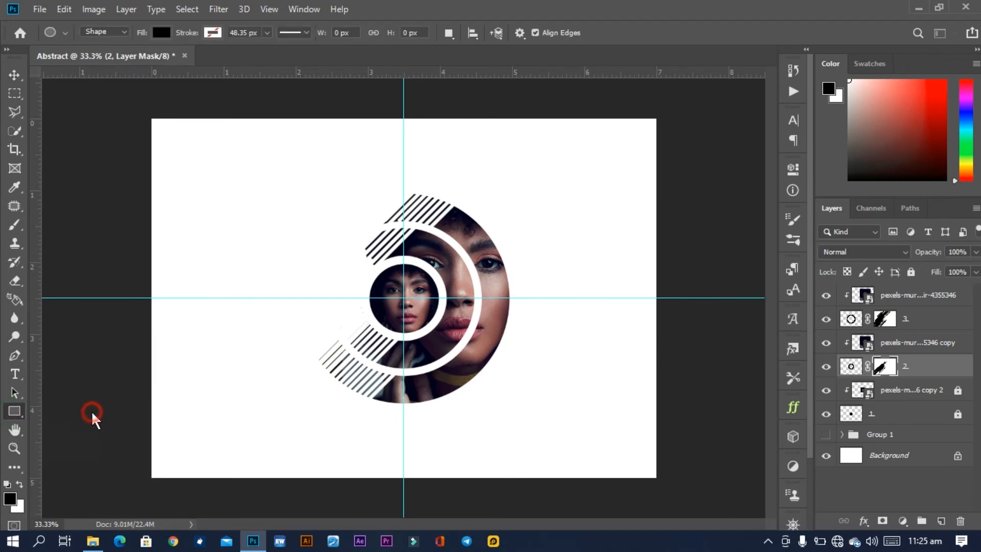
drag(248, 191, 274, 337)
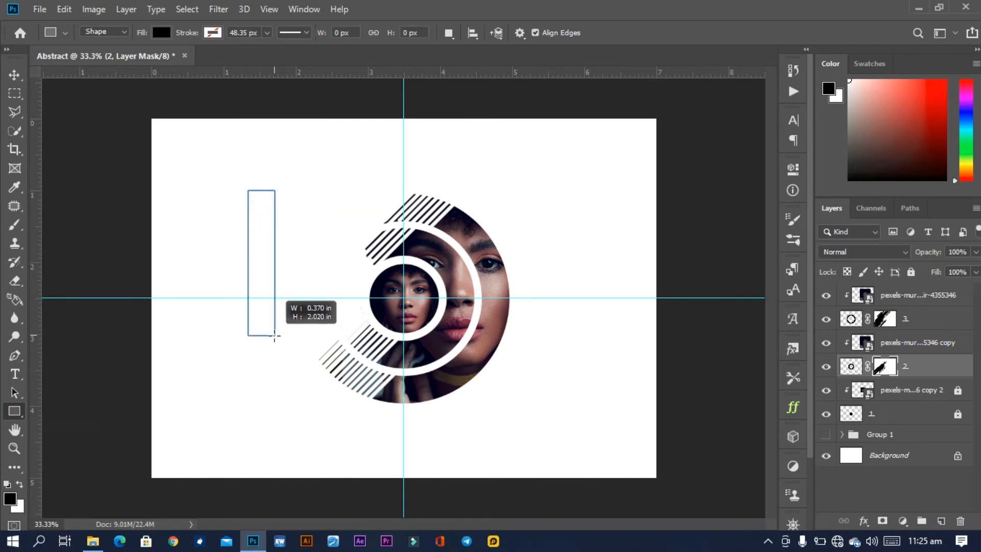
drag(275, 333, 275, 328)
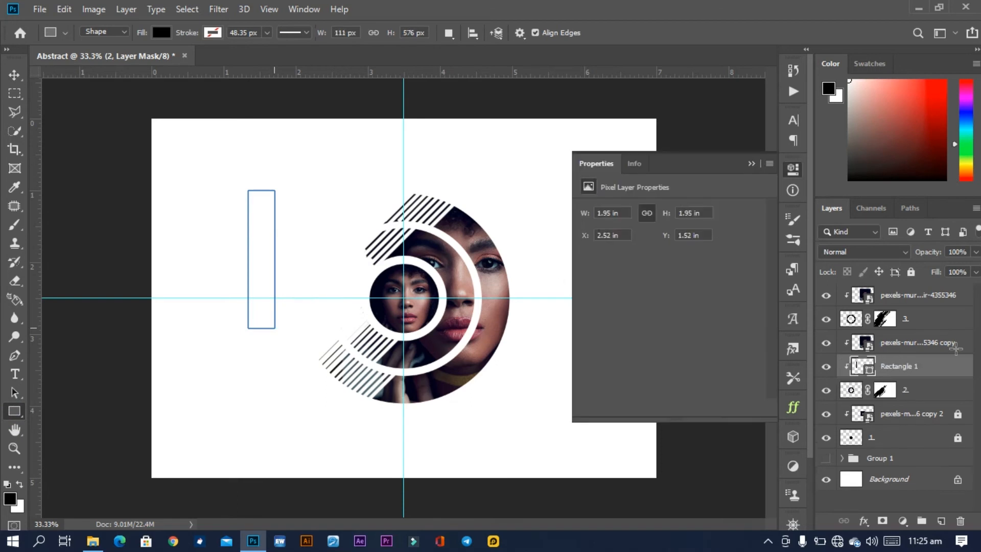
click(933, 366)
click(753, 163)
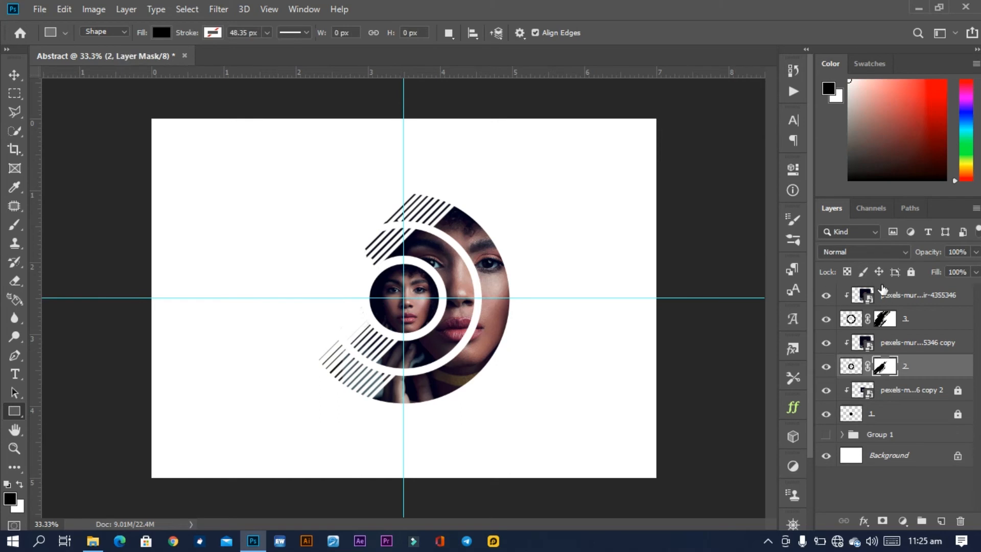
Draw a black vertical rectangle about 99 × 525 px above the topmost portrait layer and move it closer to the rings' left side.
click(905, 295)
drag(249, 174, 272, 298)
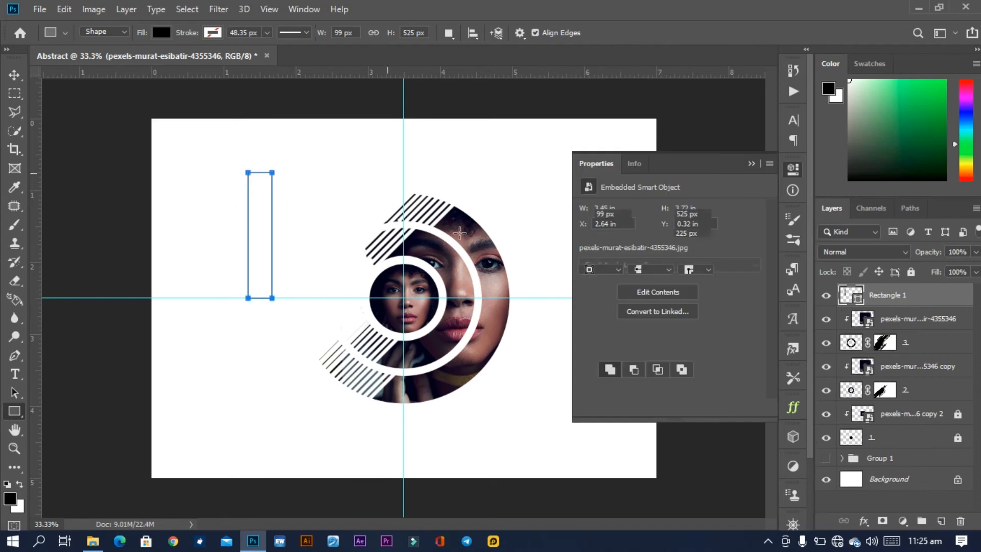
key(v)
drag(251, 234, 284, 263)
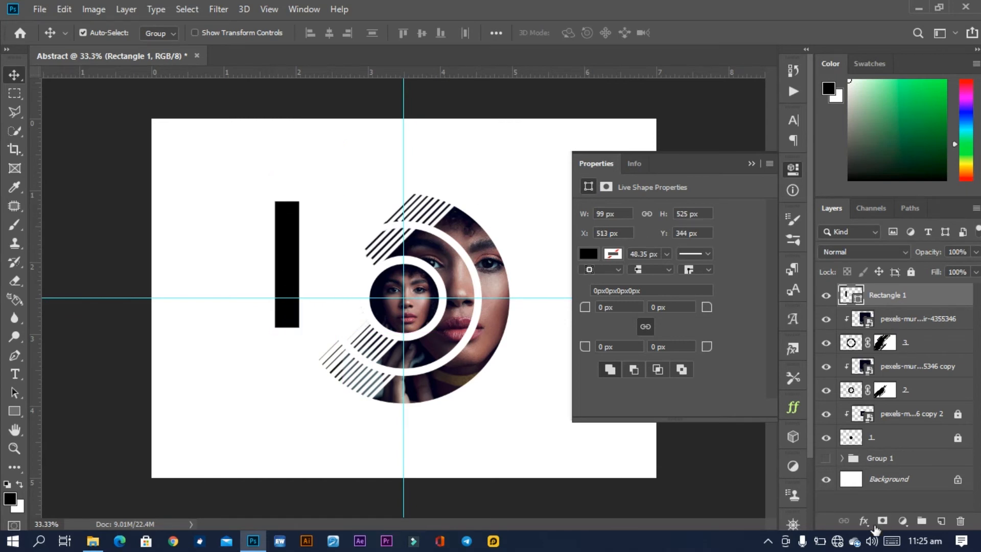
Add a layer mask to the black rectangle and cut both its ends diagonally with the 1000 px streak brush.
click(883, 521)
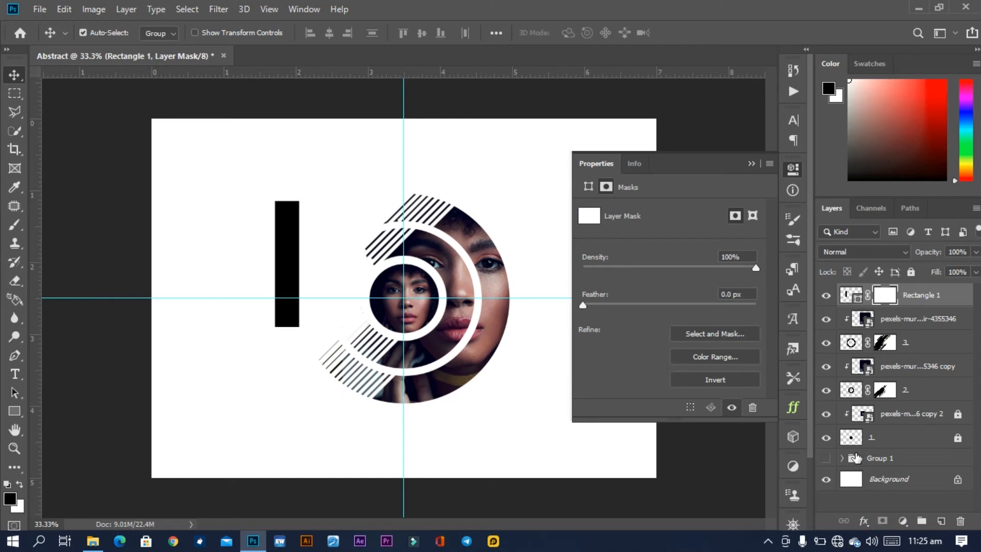
key(b)
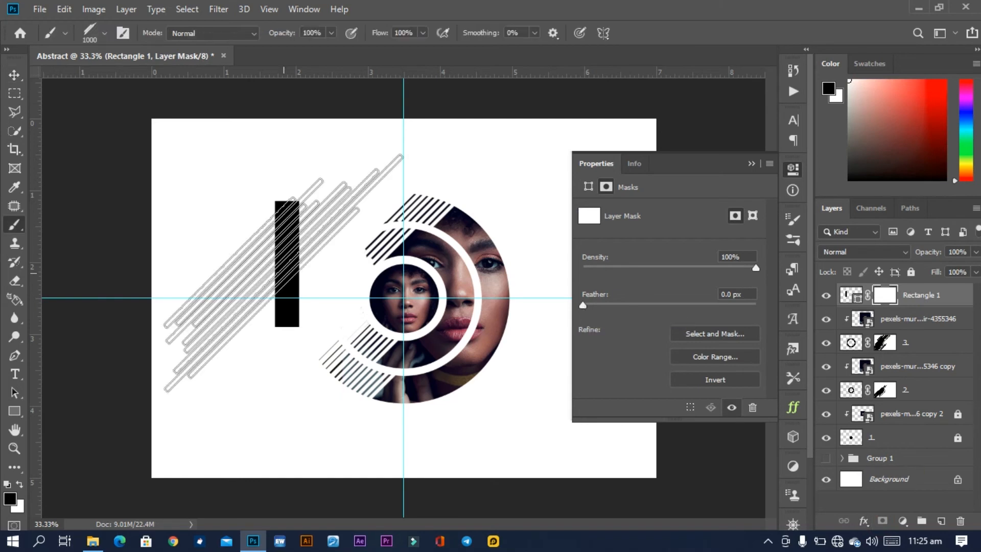
click(279, 207)
click(273, 205)
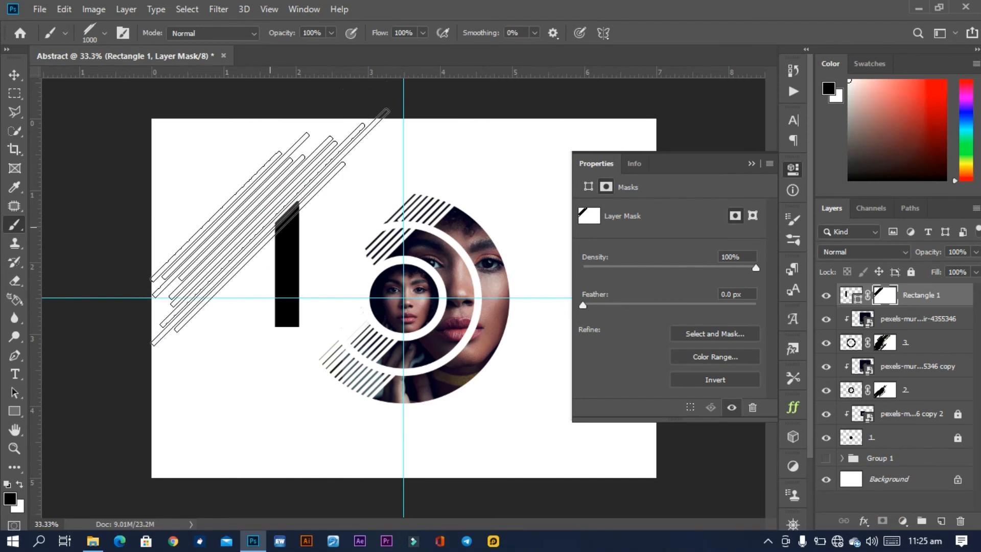
click(325, 347)
click(327, 347)
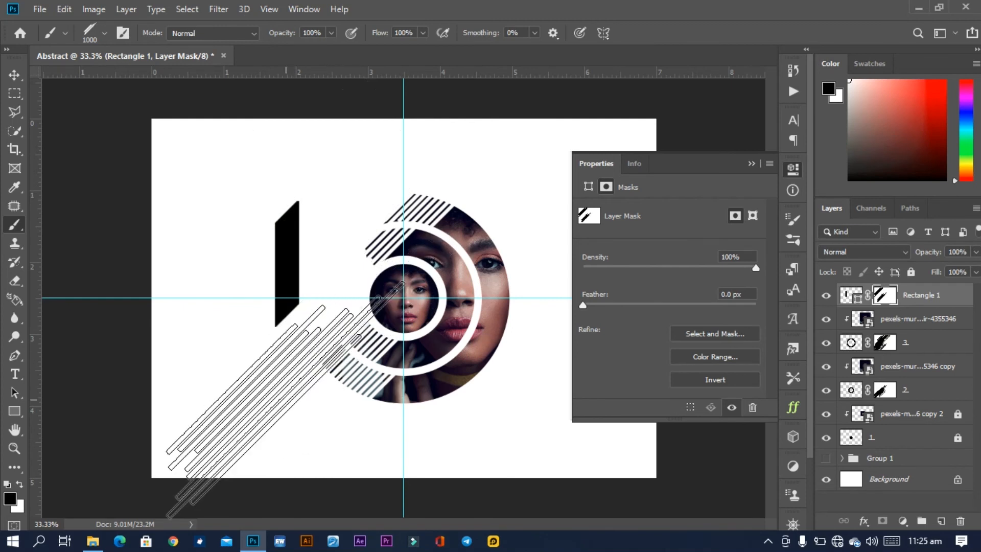
Reduce the streak brush to 500 px and cut diagonal stripes into the upper and lower ends of the rectangle on its mask.
key(bracketleft)
key(bracketleft)
key(bracketleft)
key(bracketleft)
key(bracketleft)
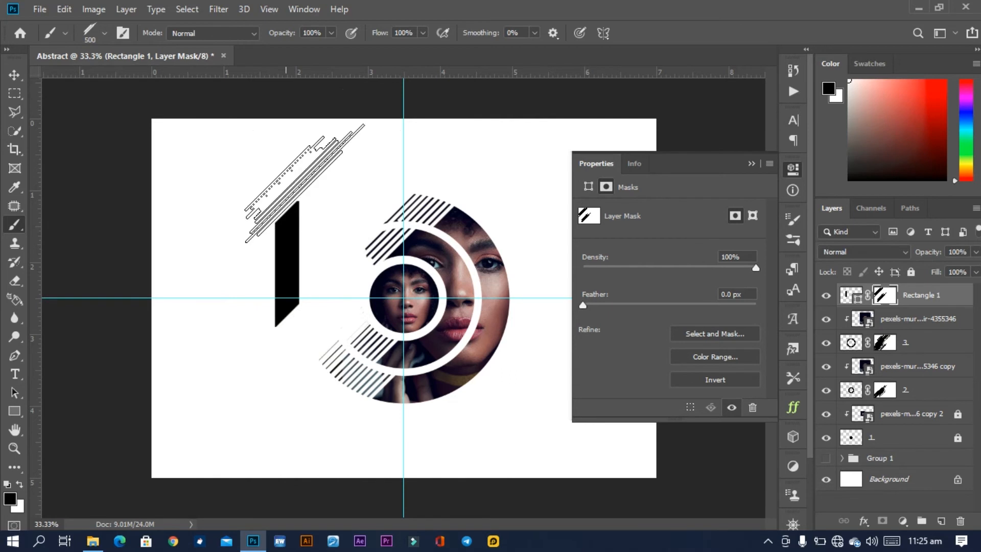
click(296, 212)
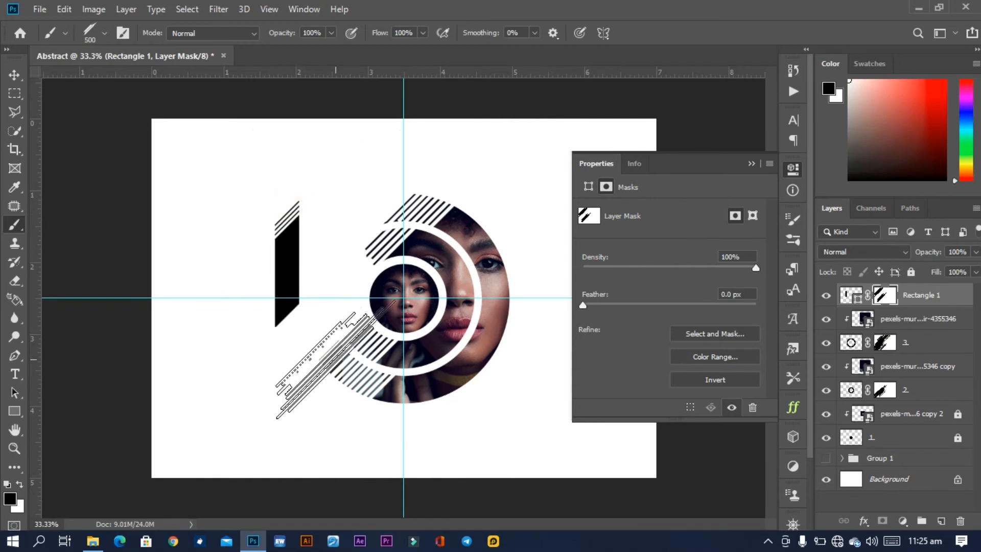
click(300, 311)
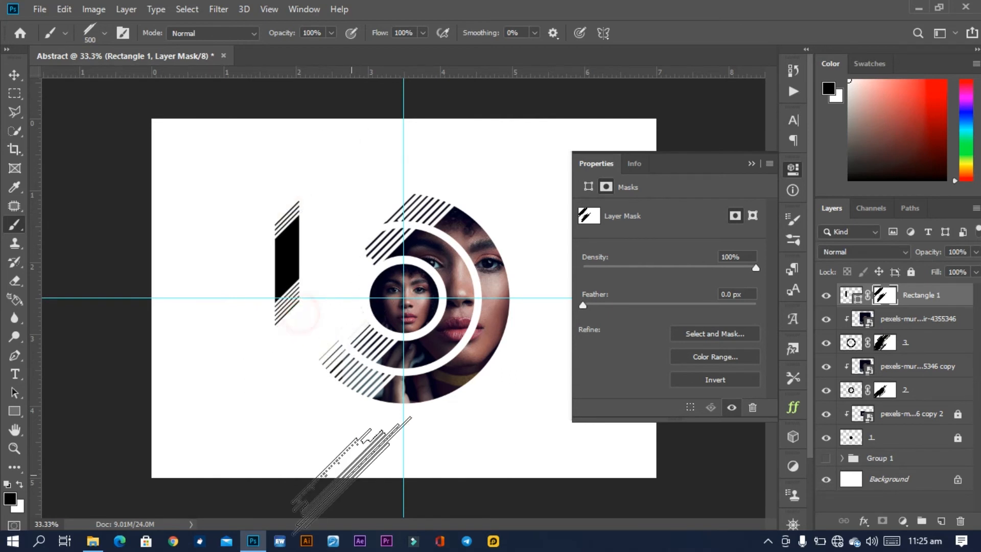
Duplicate the striped rectangle beside the original, flip the copy vertically and horizontally, and raise it above the original's level.
key(v)
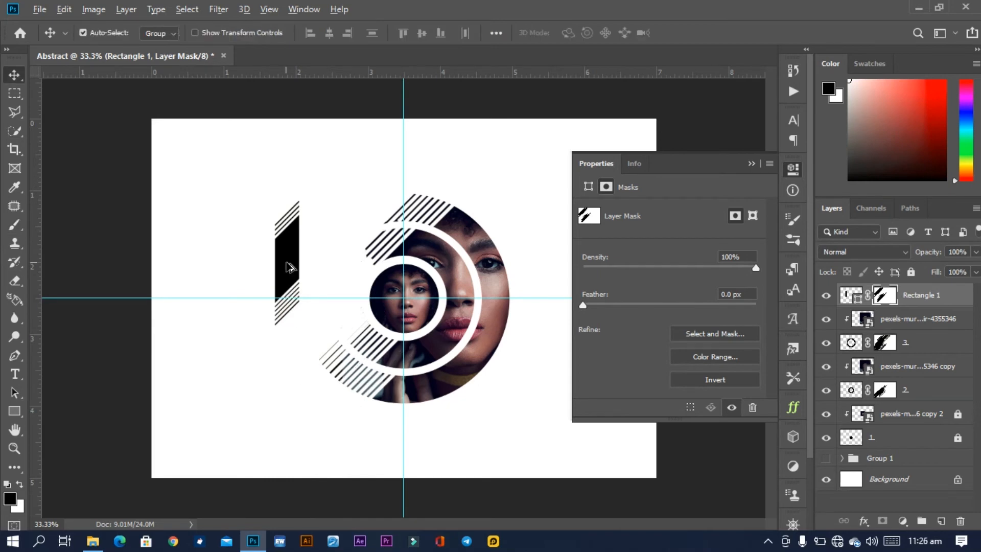
drag(287, 264, 317, 263)
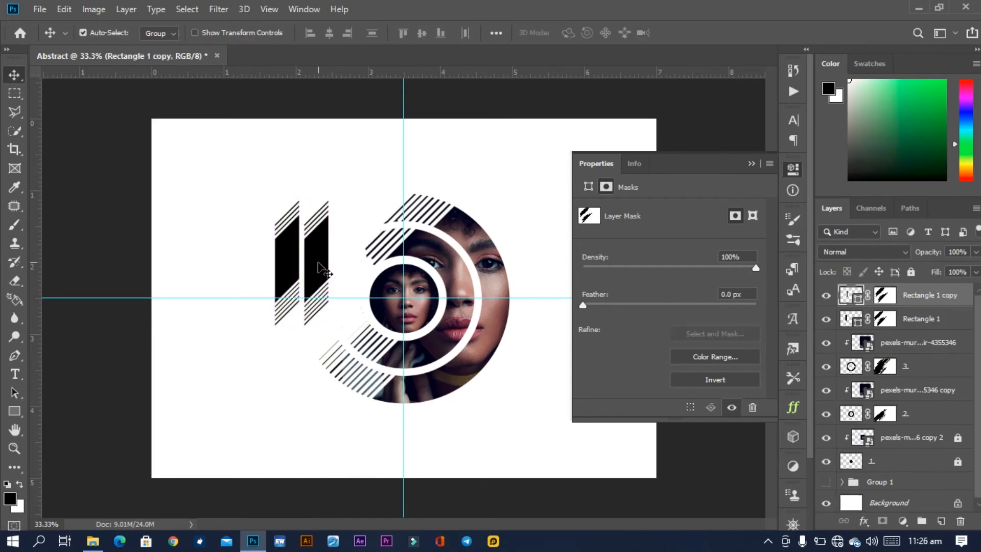
key(ctrl+t)
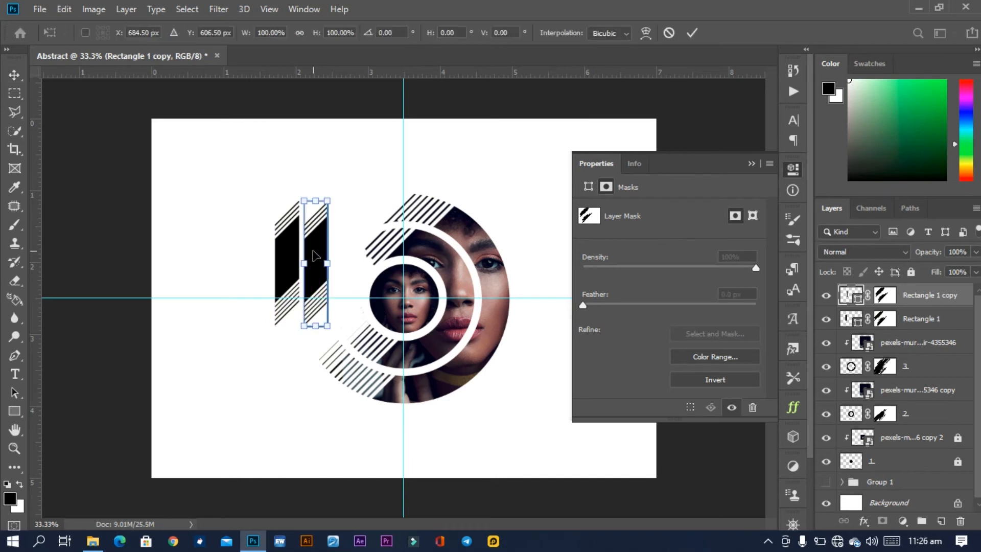
right_click(314, 256)
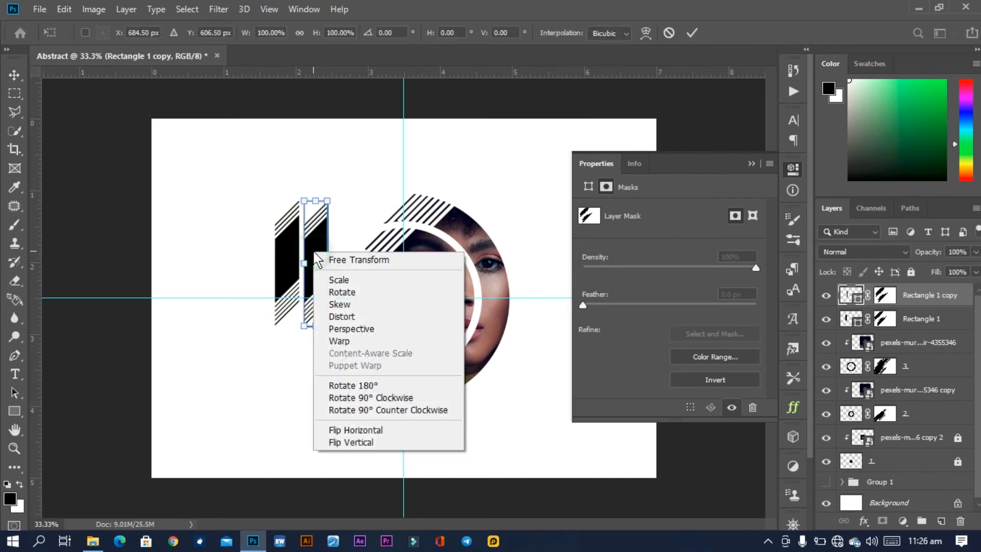
click(364, 442)
drag(315, 256, 317, 215)
right_click(311, 226)
click(350, 403)
Nudge the flipped rectangle copy to the right to leave a small gap from the original and apply the transform.
key(Right)
key(Right)
key(Right)
key(Right)
key(Right)
key(Right)
key(Right)
key(Right)
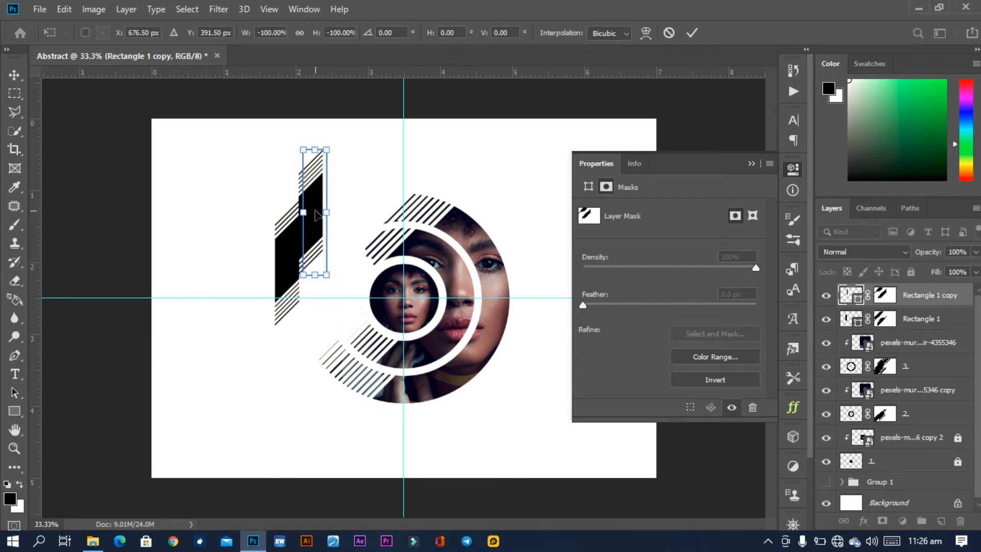
click(692, 33)
Undo the move that shifted ring layer 3 along with the two rectangles, and lock layer 3.
drag(235, 198, 340, 253)
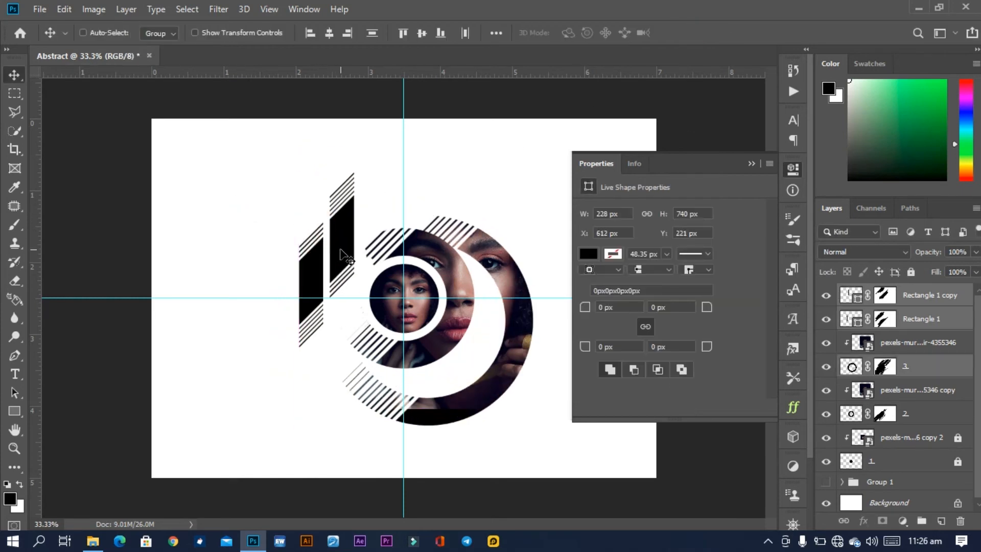
key(ctrl+z)
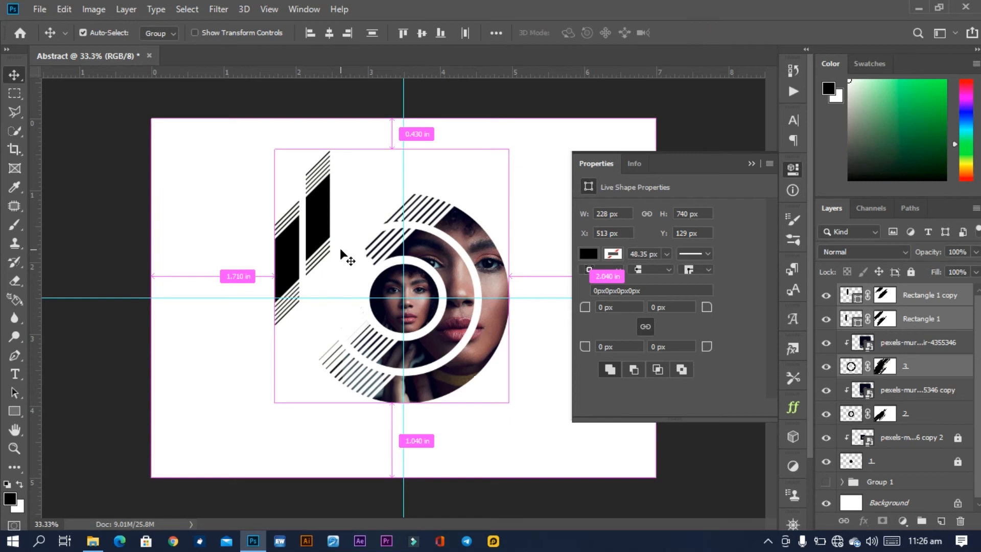
click(940, 376)
click(912, 272)
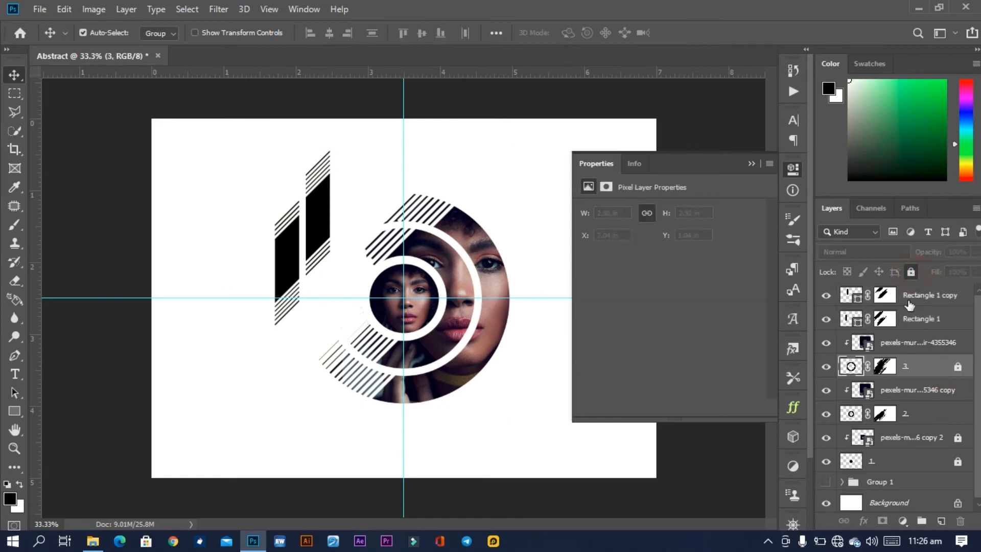
drag(234, 235, 327, 218)
Group the portrait and ring layers from the topmost portrait down to layer 1 and lock the group.
click(948, 350)
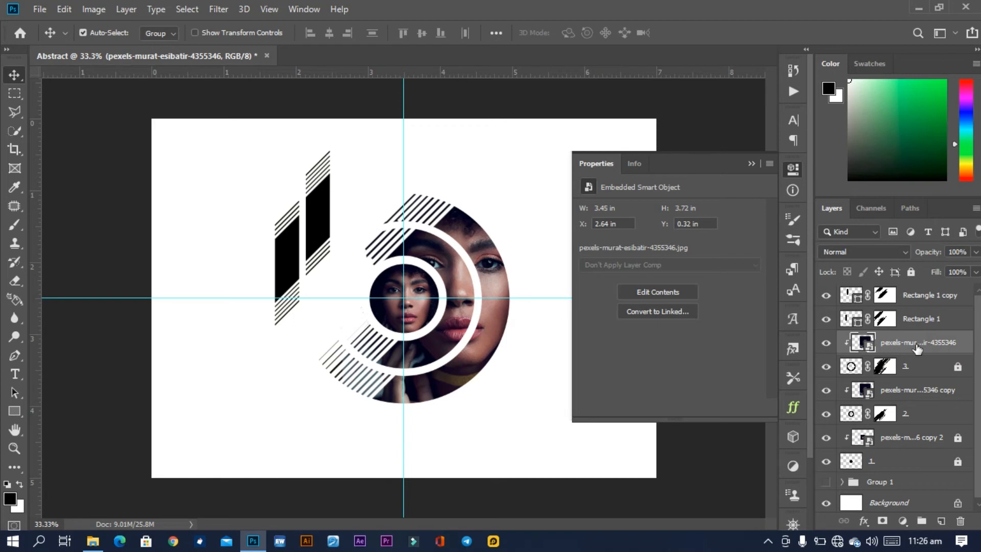
shift+click(894, 465)
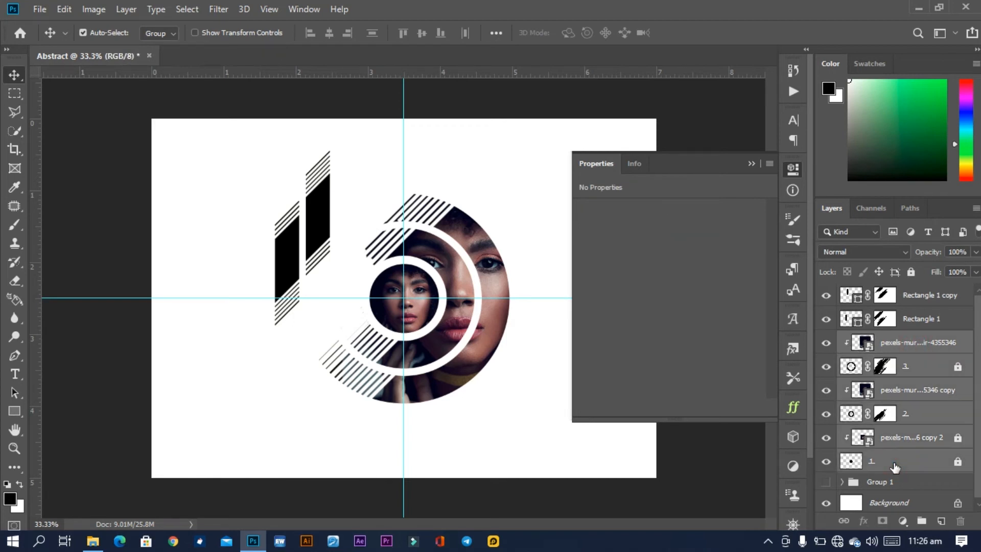
key(ctrl+g)
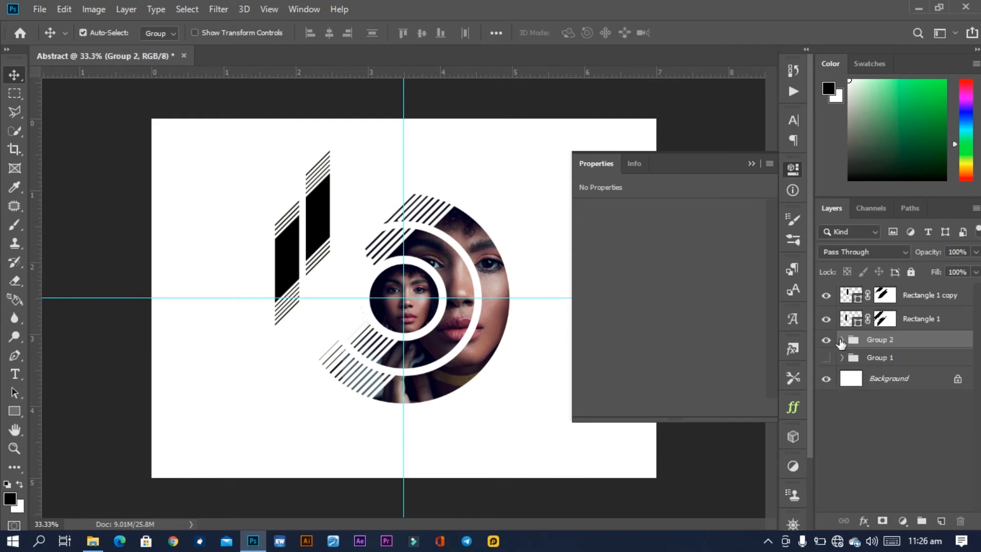
click(911, 272)
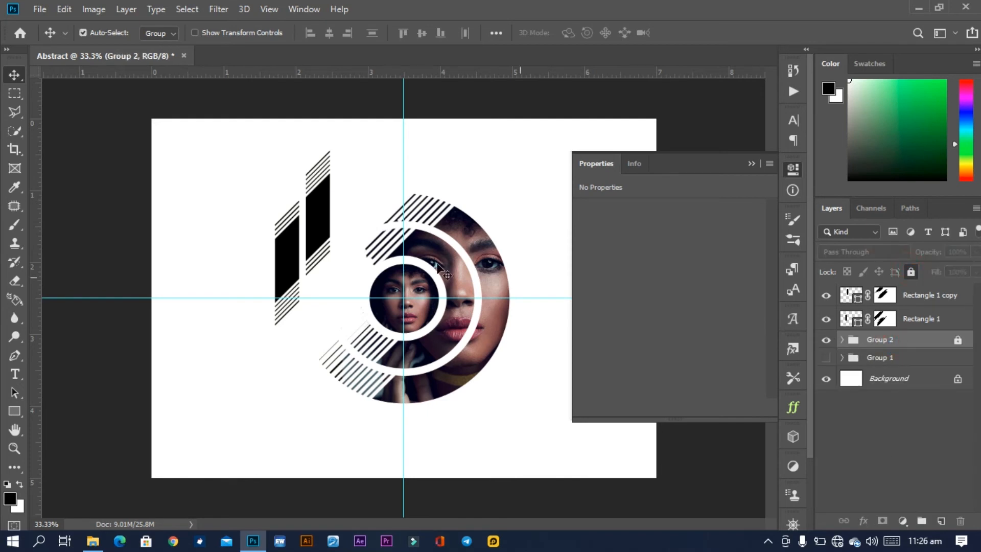
Move the two striped rectangles together against the rings' left side and adjust each one's position slightly.
drag(251, 240, 326, 251)
drag(313, 225, 357, 243)
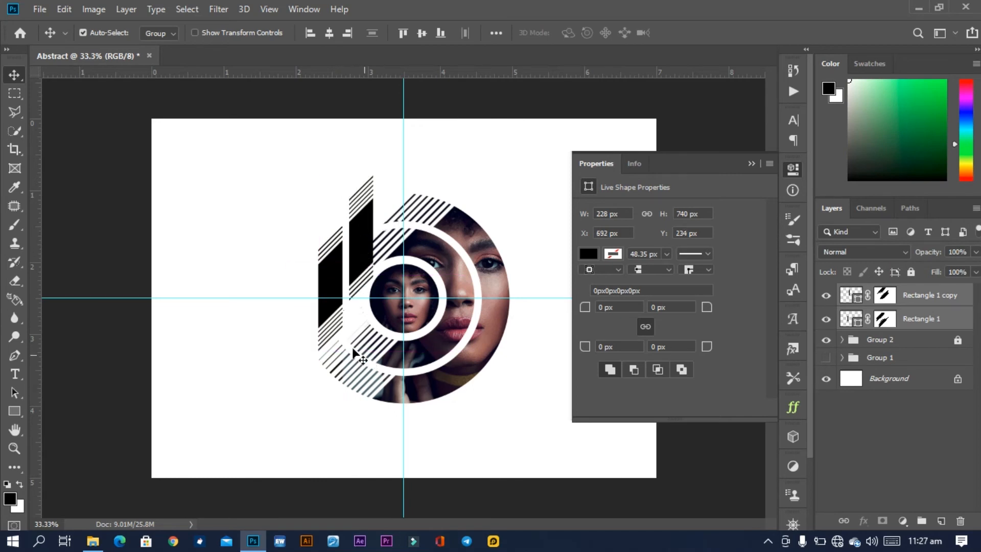
click(271, 322)
drag(335, 286, 327, 284)
mouse_move(366, 233)
mouse_down()
mouse_move(360, 248)
mouse_move(360, 223)
mouse_move(359, 239)
mouse_up()
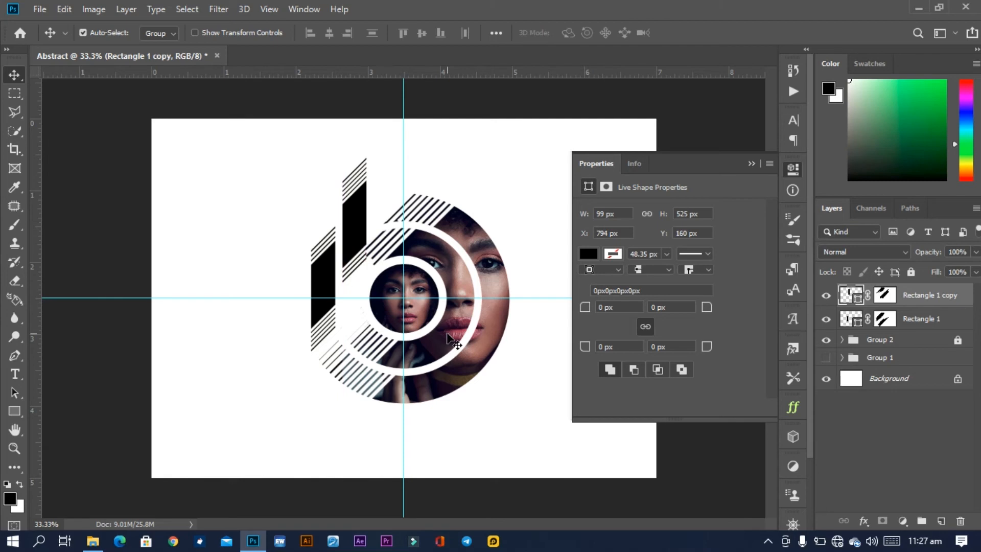
click(749, 161)
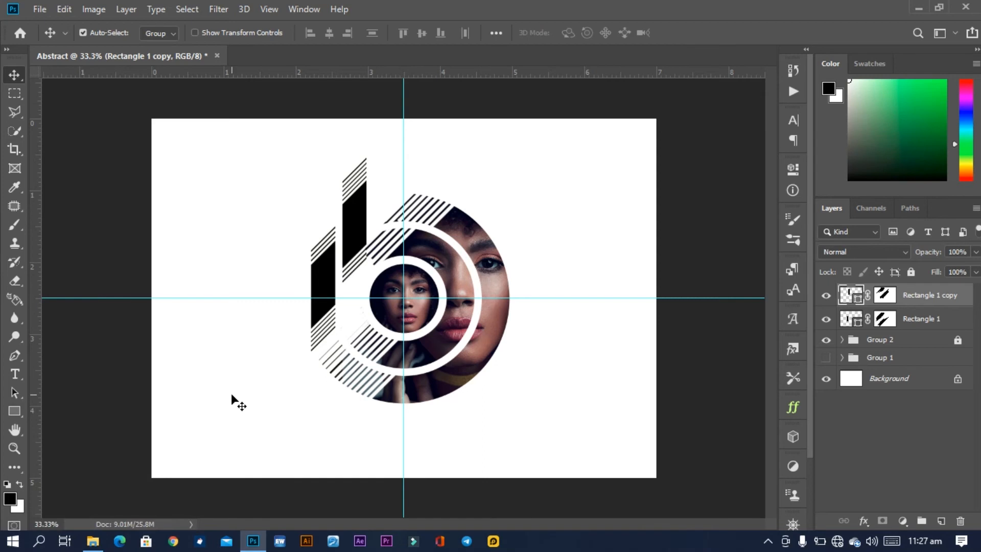
Draw a black square about 66 × 66 px near the upper-left corner of the canvas with the Rectangle tool.
click(14, 406)
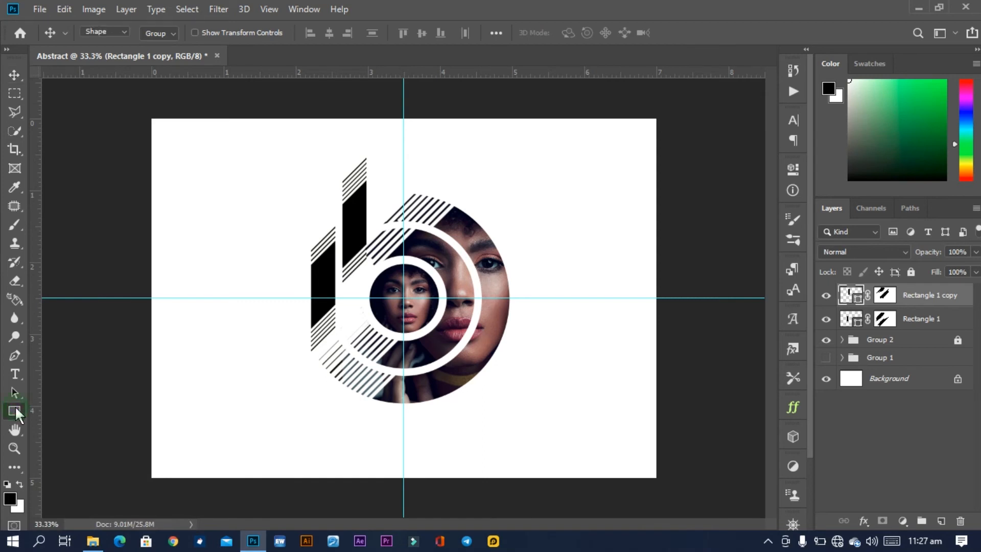
click(71, 438)
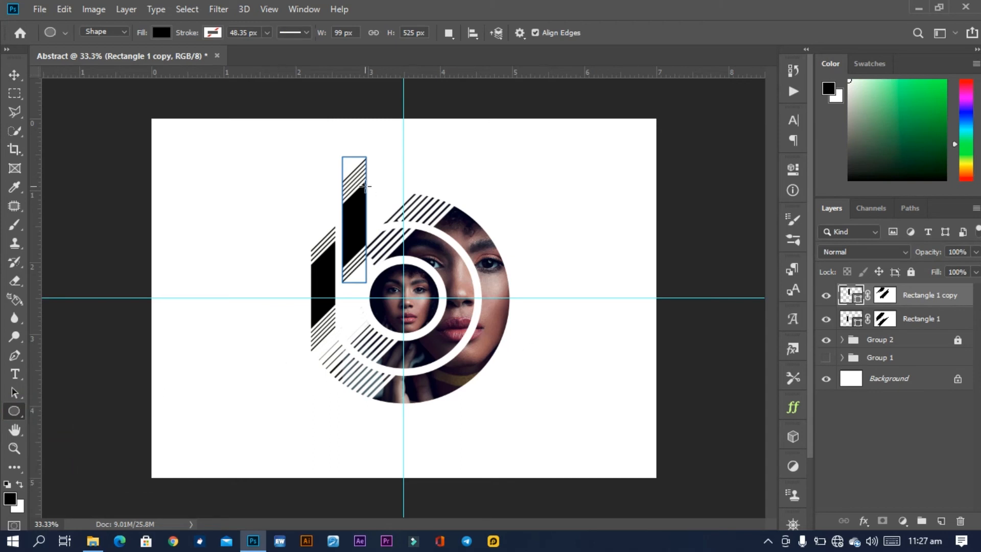
click(14, 411)
click(75, 412)
drag(177, 140, 193, 157)
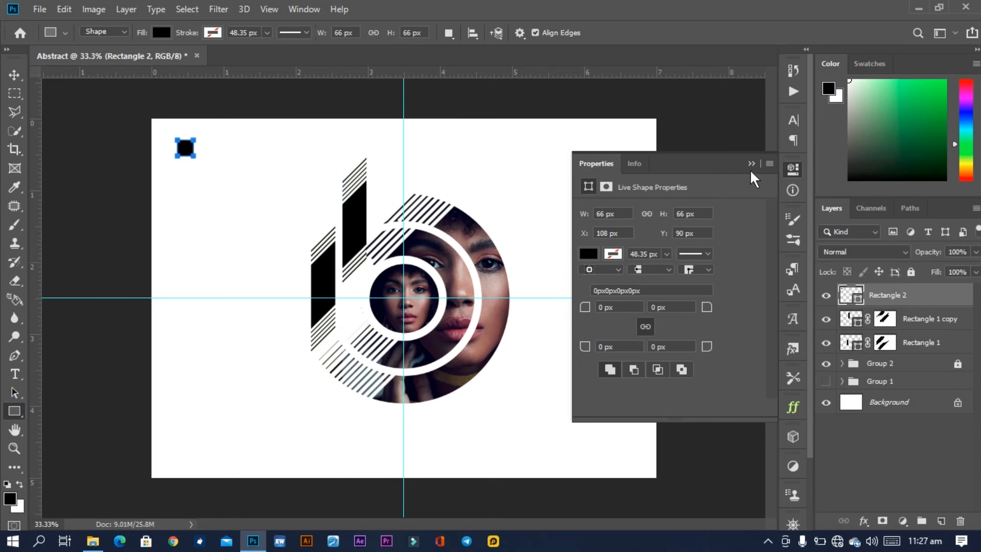
click(752, 164)
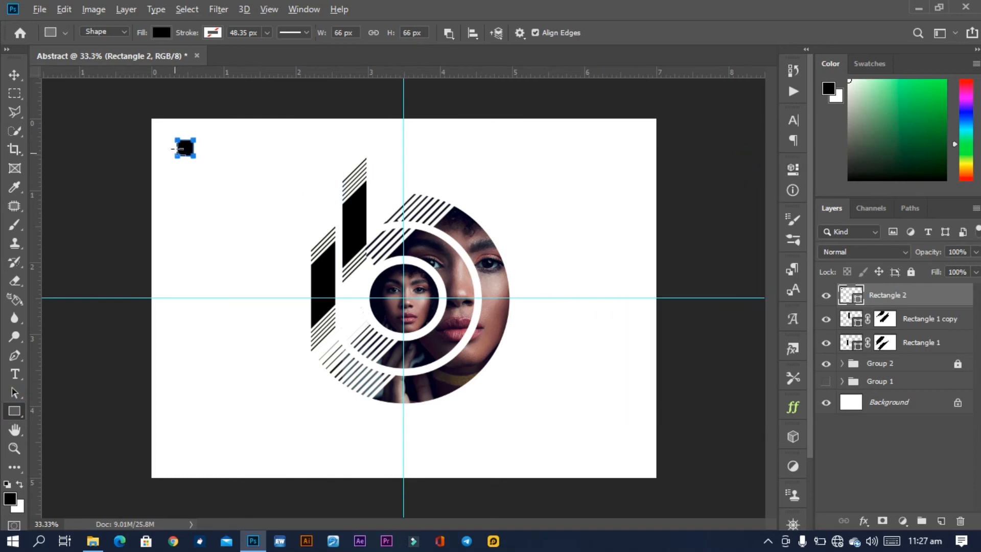
Duplicate the small square twice to its right to form a horizontal row of three adjoining squares.
key(v)
key(alt+v)
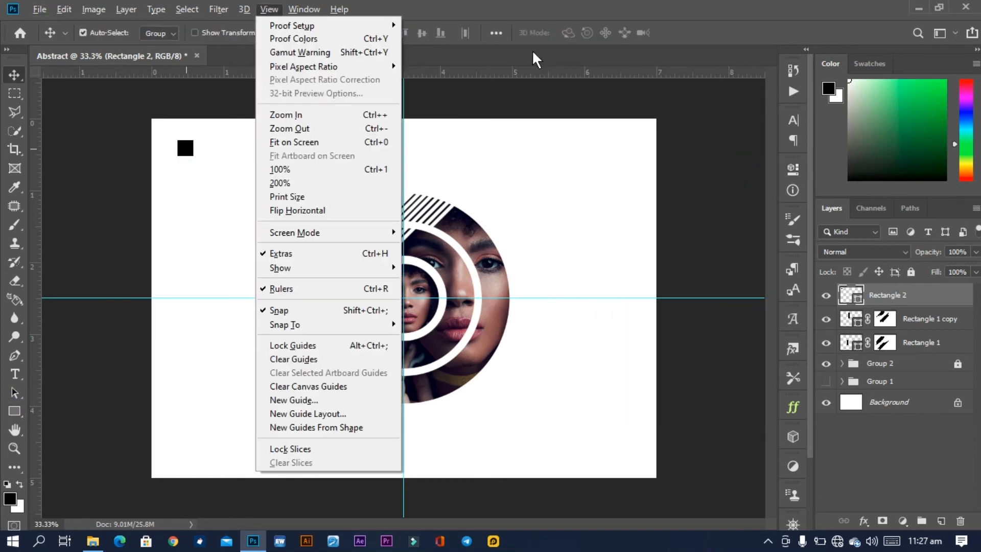
key(Escape)
click(185, 150)
drag(203, 158, 231, 155)
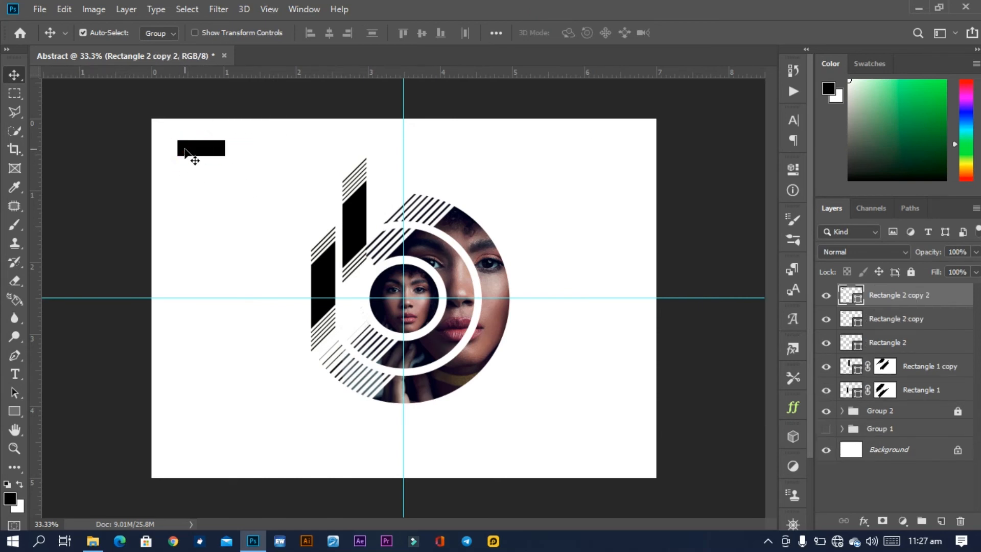
Rename the first square's layer to 1a and the second square's layer to 2a.
click(185, 150)
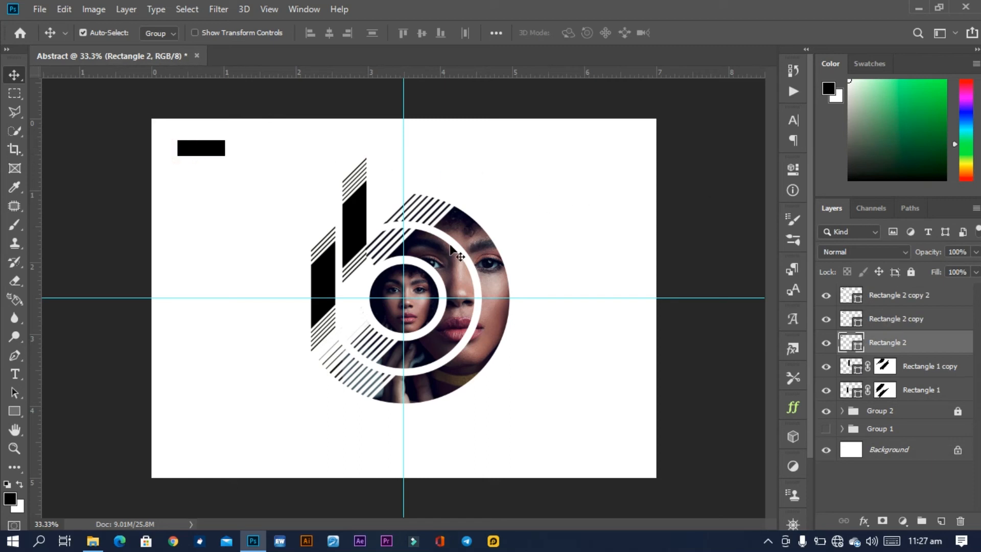
drag(185, 171, 235, 148)
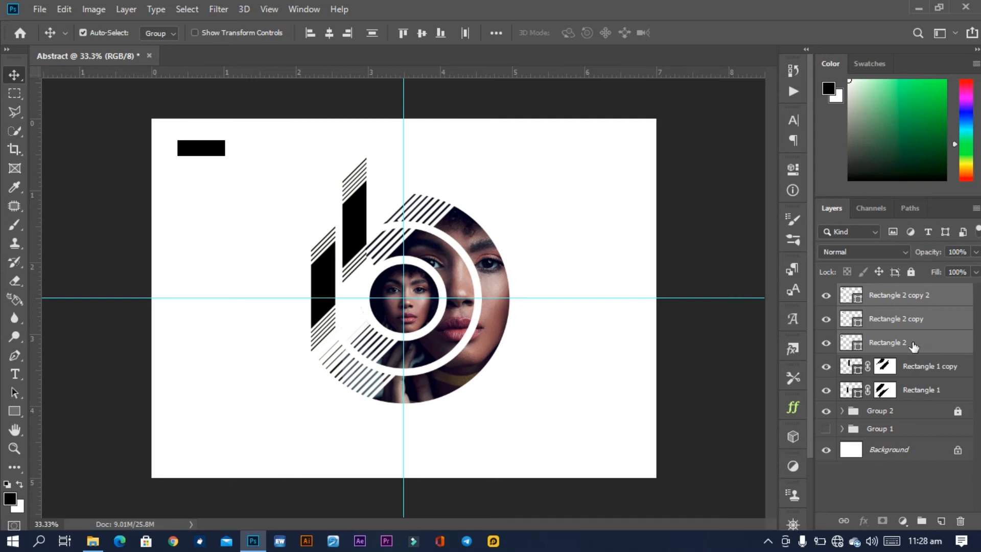
double_click(895, 342)
text(1a)
key(Return)
key(u)
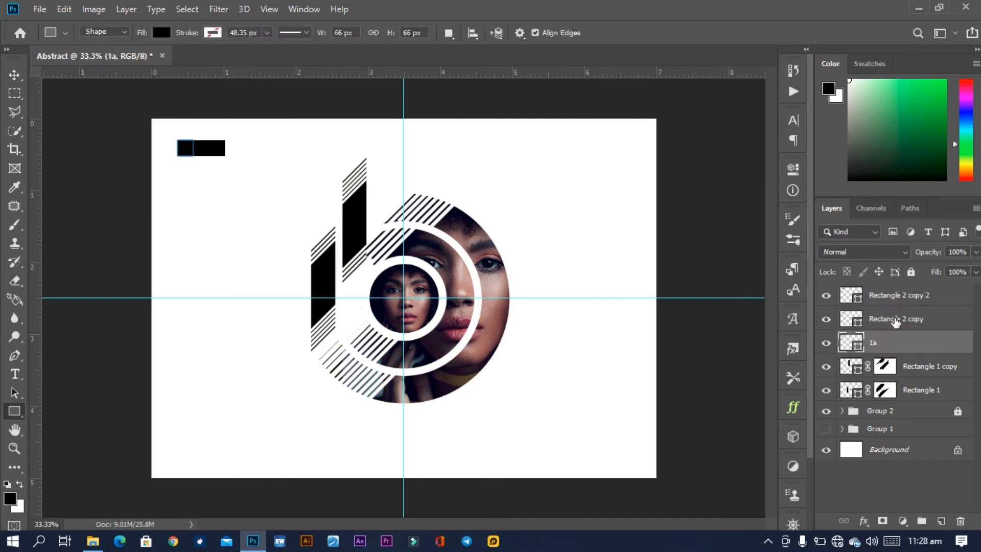
double_click(895, 320)
text(2a)
key(Return)
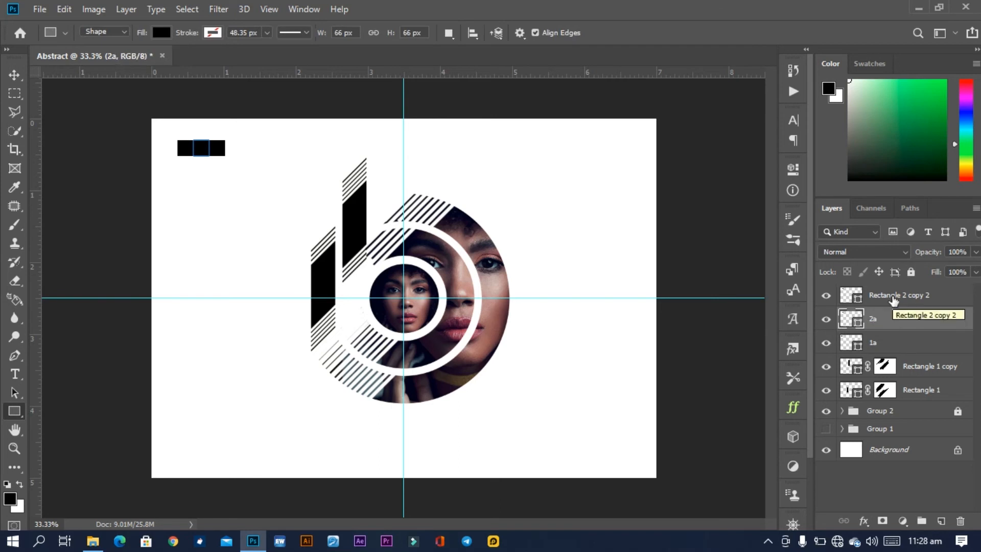
Try to rename the third square's layer and set the opacity of layer 2a back to 100%.
key(a)
double_click(894, 296)
double_click(904, 295)
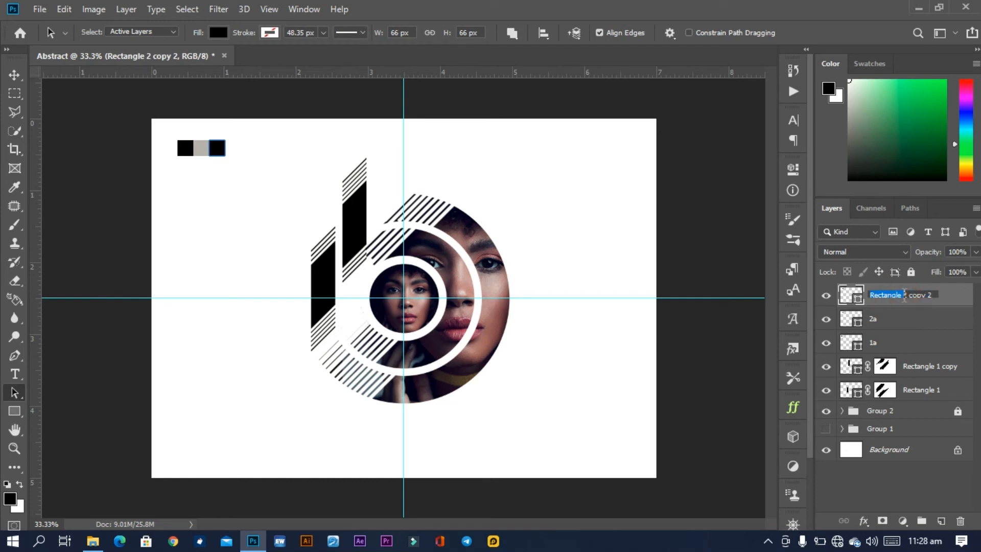
click(914, 326)
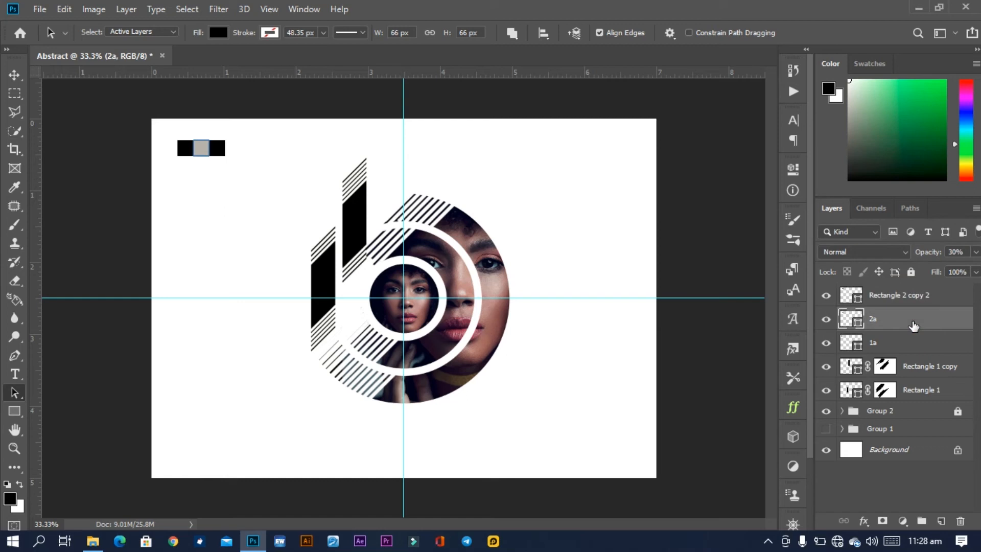
drag(929, 252, 956, 252)
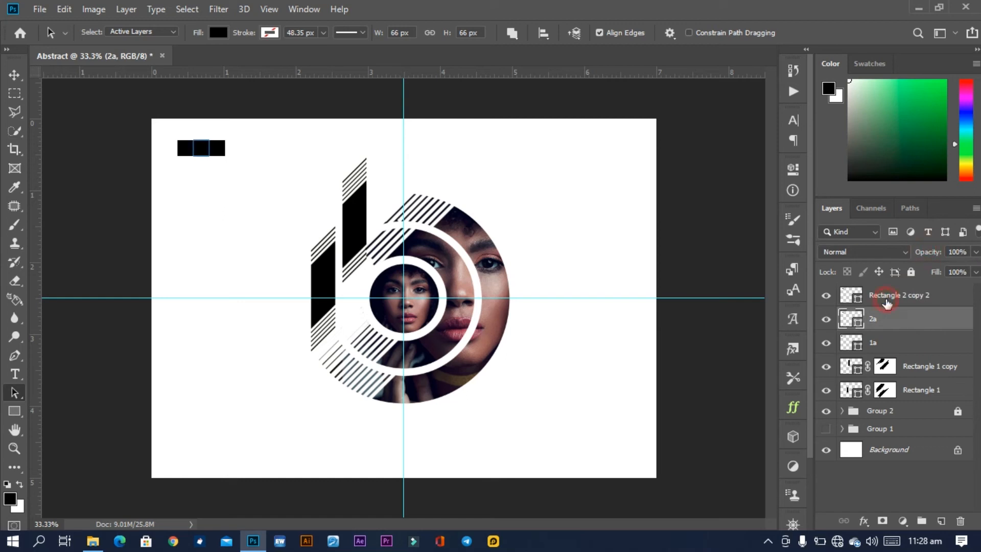
Rename the third square's layer to 3a.
click(886, 295)
double_click(887, 295)
text(3a)
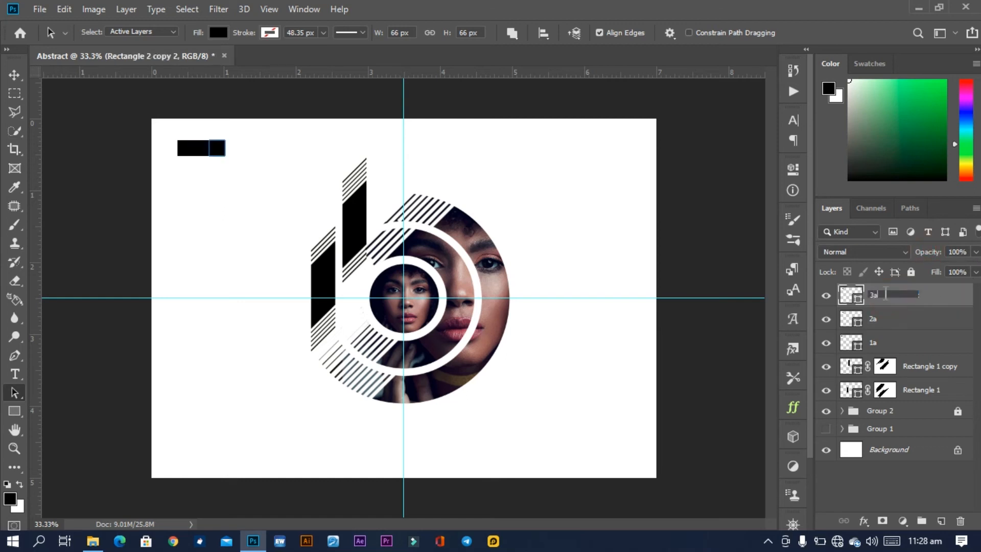
key(Return)
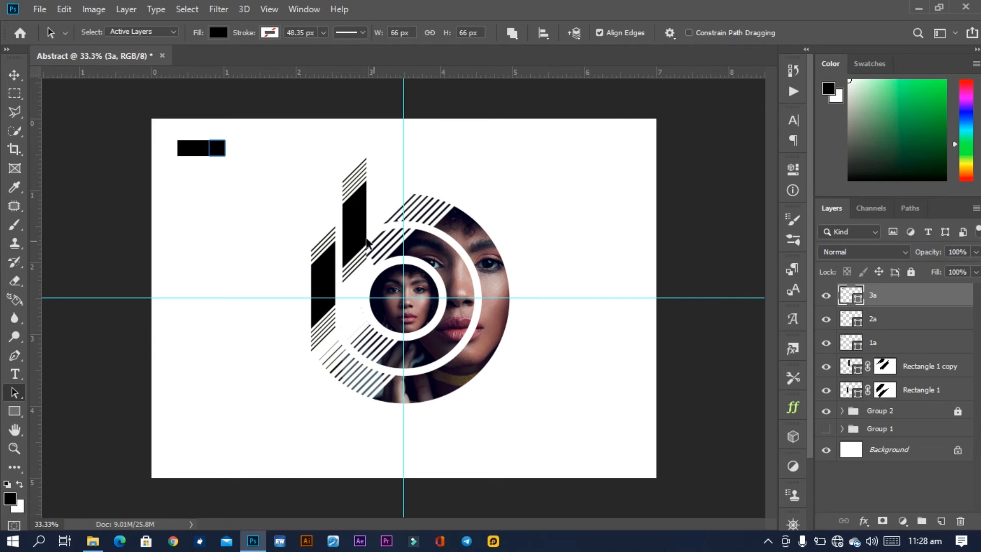
click(211, 252)
Recolor the 3a square to a vivid pink-red, starting from the lip colour sampled in the portrait.
double_click(852, 296)
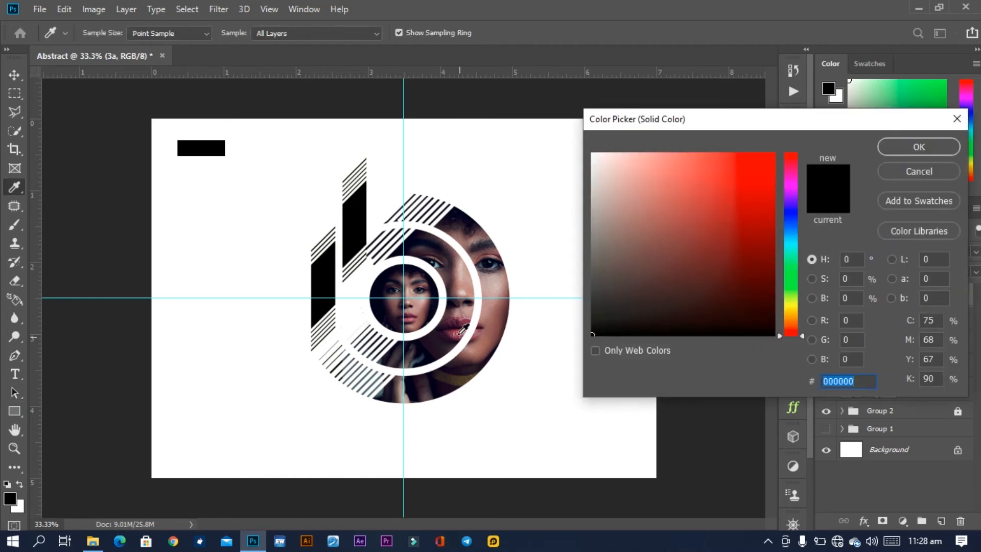
click(460, 334)
drag(463, 330, 411, 320)
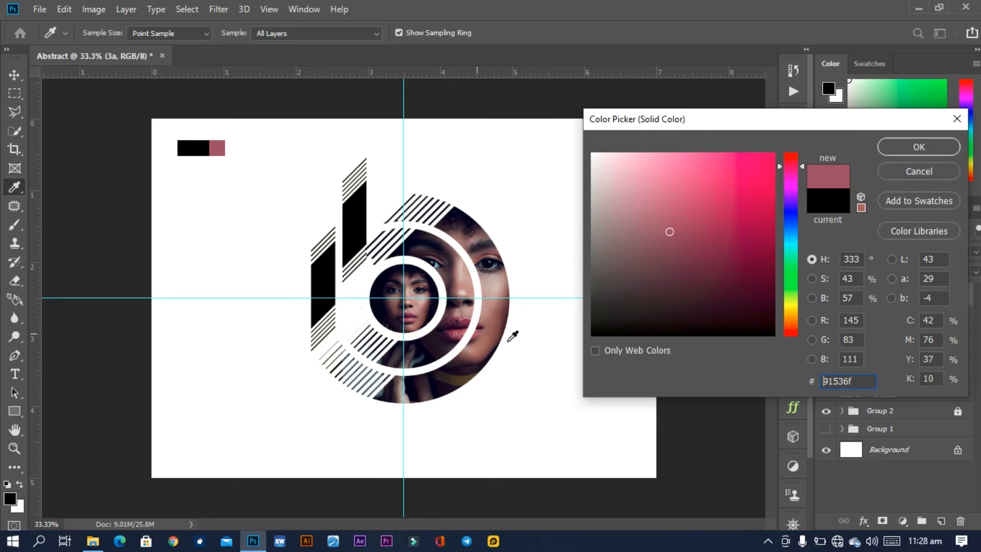
click(745, 181)
mouse_move(746, 182)
mouse_down()
mouse_move(742, 201)
mouse_move(735, 180)
mouse_up()
click(713, 170)
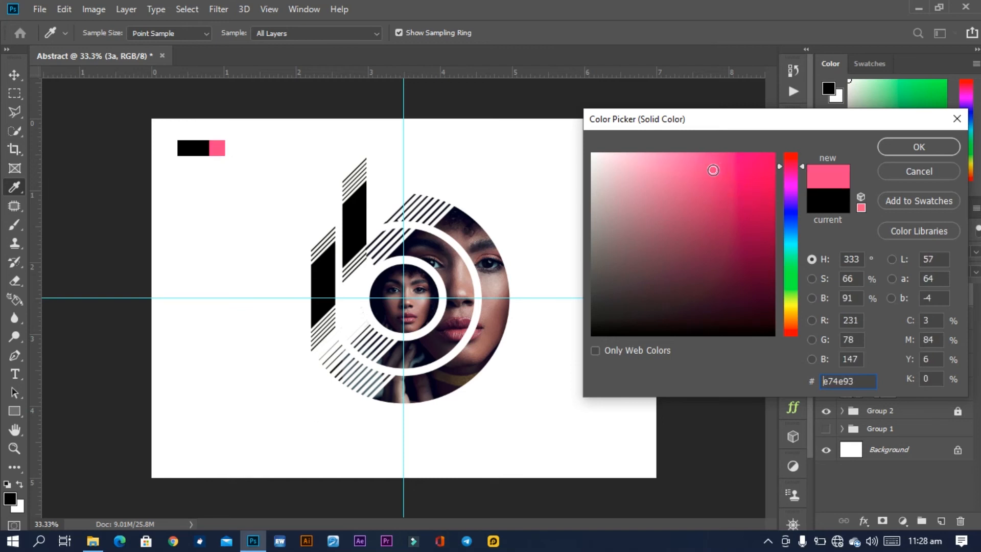
click(457, 333)
click(684, 192)
click(702, 193)
click(740, 178)
click(896, 148)
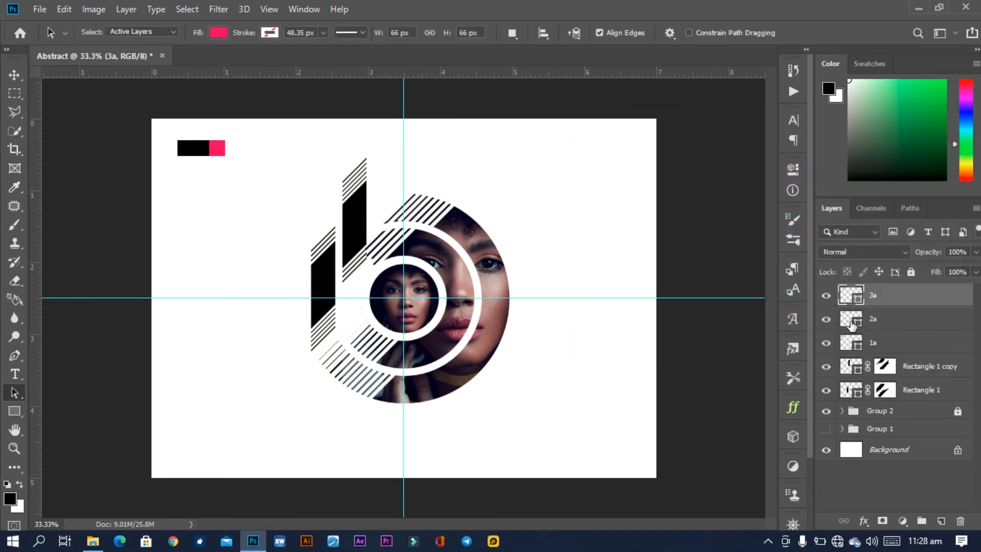
Recolor the 2a square to a pale pink skin tone, #cdb4b7, based on the portrait's cheek.
double_click(852, 319)
click(500, 281)
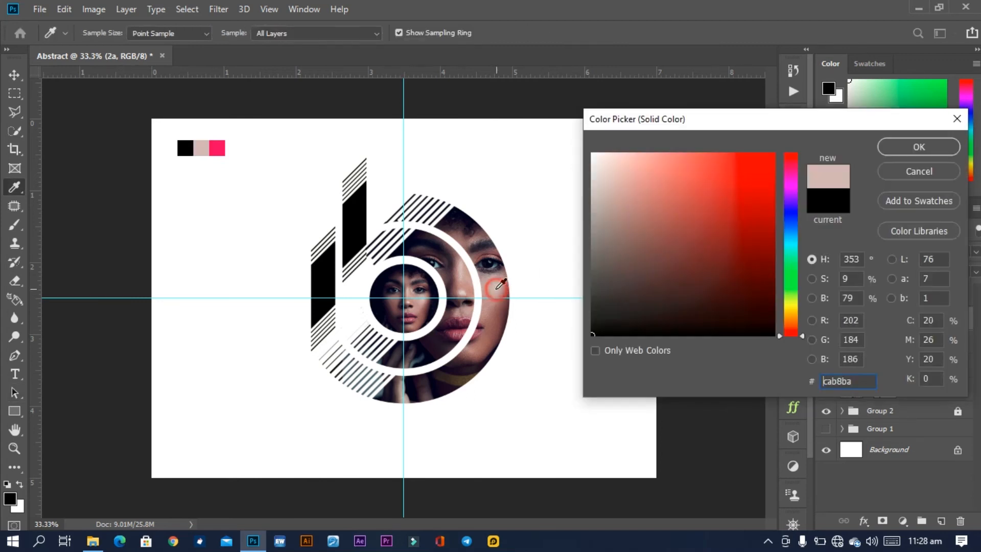
mouse_move(608, 215)
mouse_down()
mouse_move(597, 204)
mouse_move(614, 188)
mouse_up()
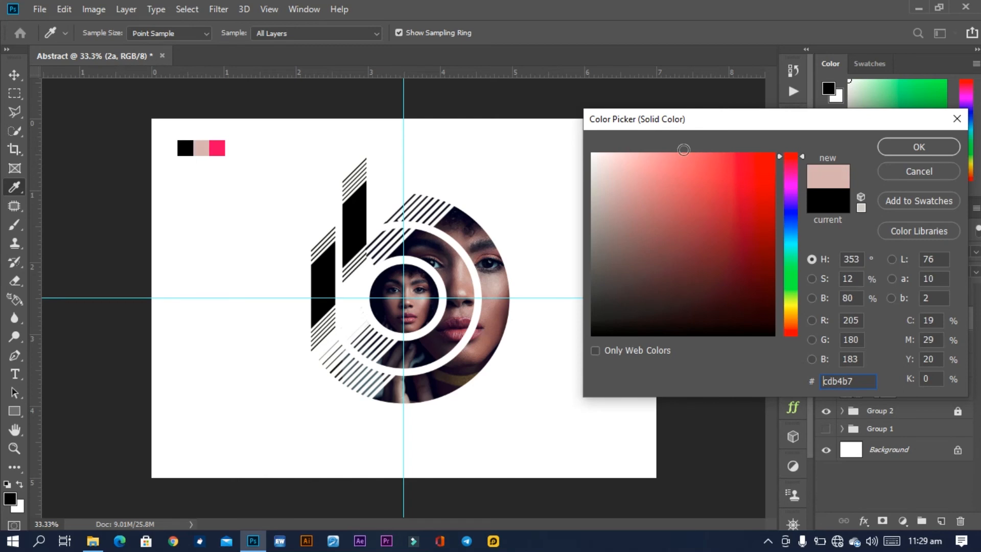
click(936, 146)
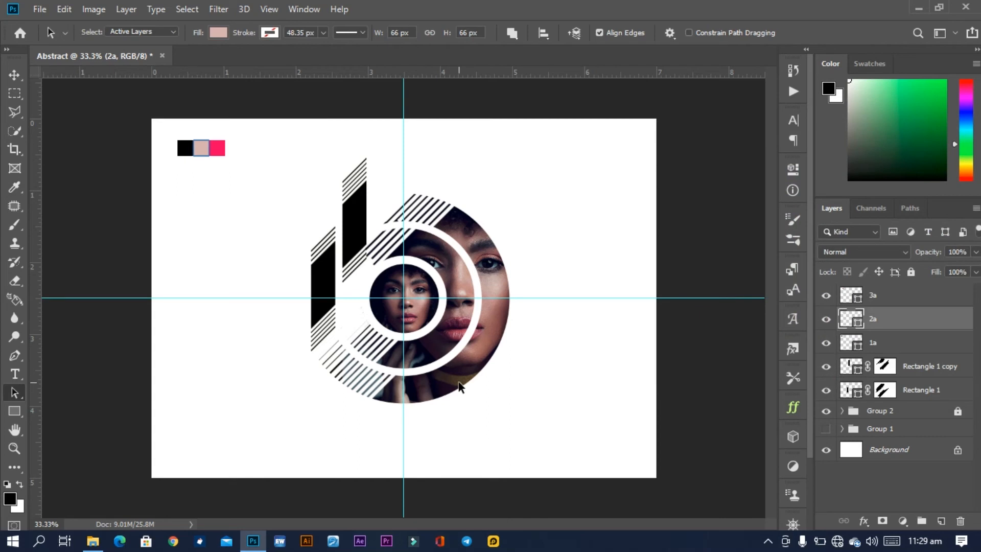
Link the layers 1a, 2a and 3a and move the row of squares slightly inward from the canvas corner.
click(187, 147)
click(895, 303)
shift+click(892, 341)
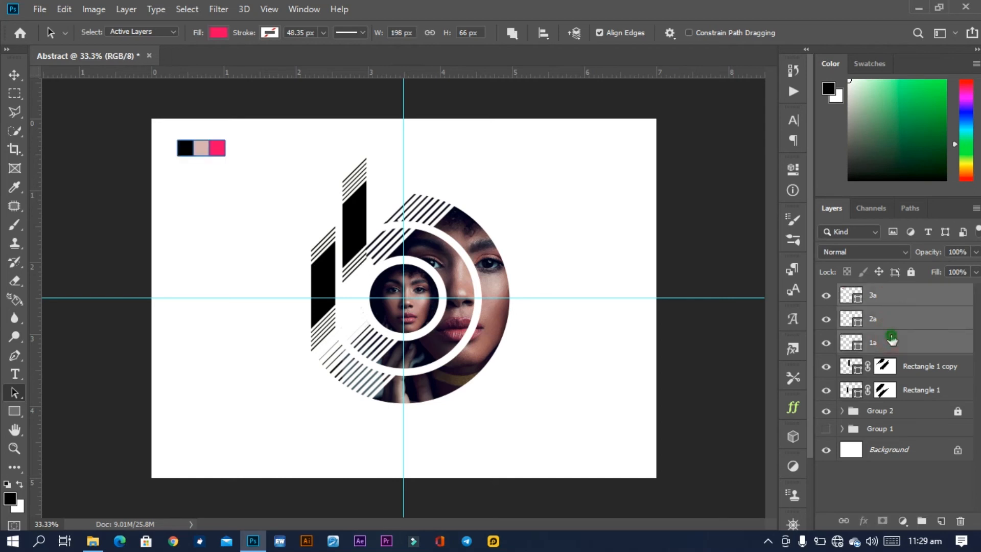
right_click(892, 340)
click(727, 296)
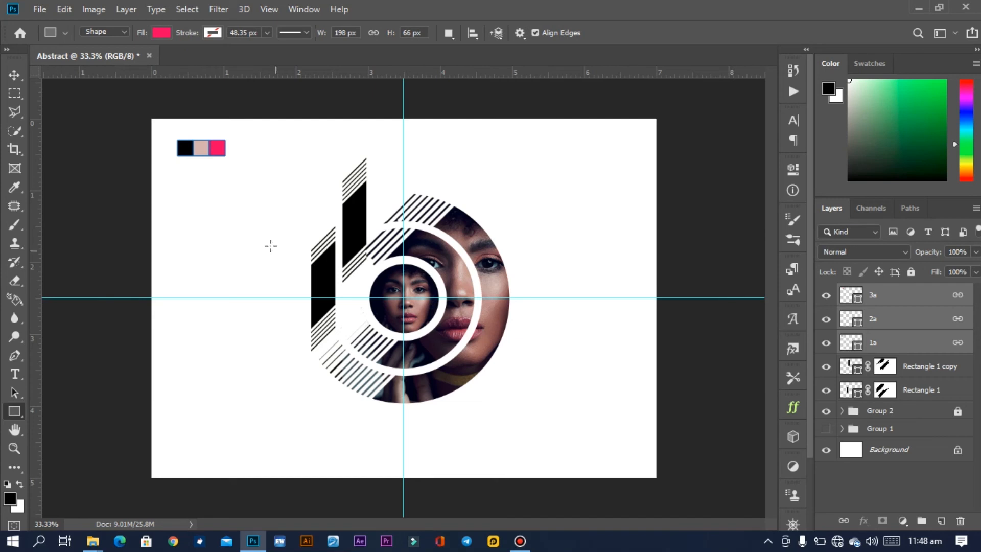
key(v)
mouse_move(205, 147)
mouse_down()
mouse_move(219, 189)
mouse_move(219, 154)
mouse_up()
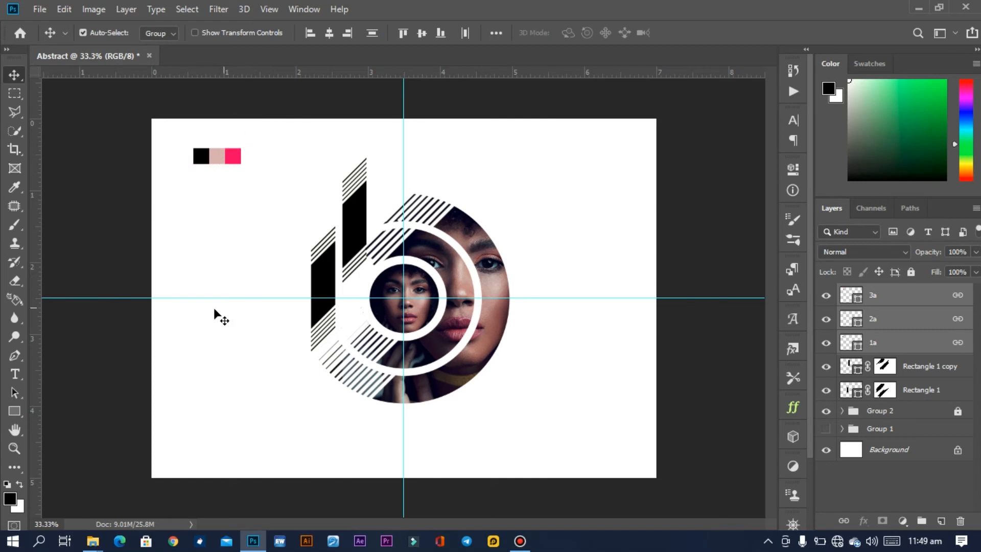
Activate the Custom Shape tool and browse the shape library, keeping the thick circular ring as the shape.
click(20, 407)
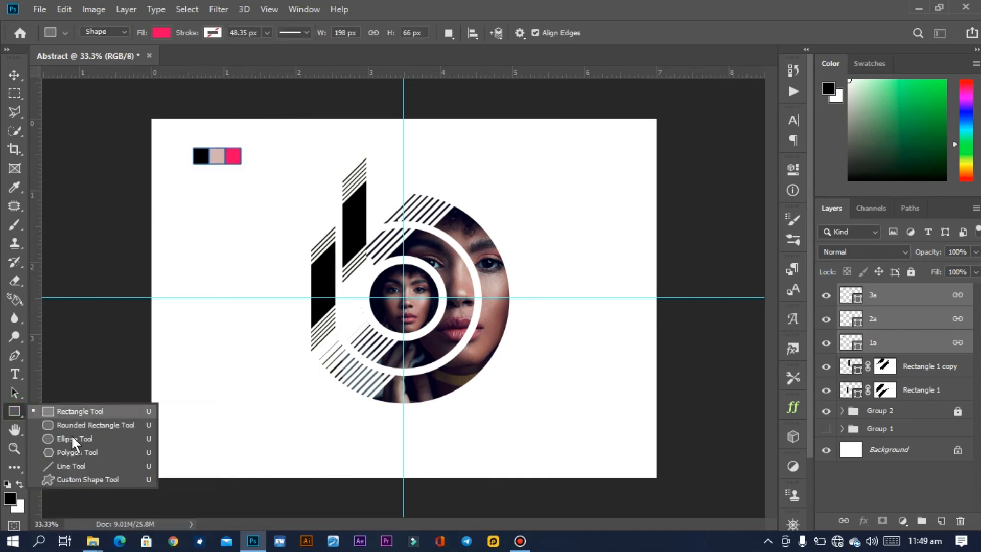
click(84, 478)
click(584, 31)
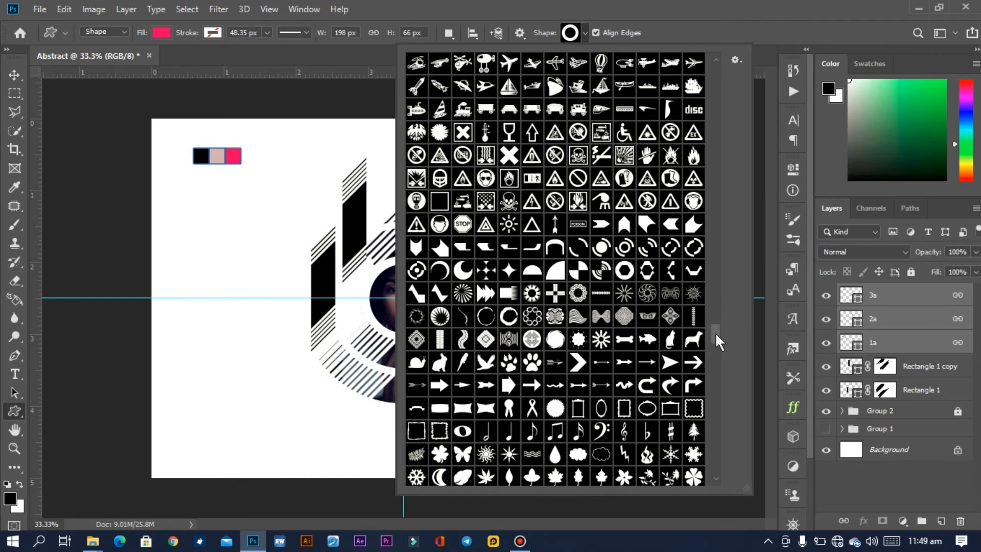
mouse_move(717, 334)
mouse_down()
mouse_move(716, 349)
mouse_move(715, 337)
mouse_up()
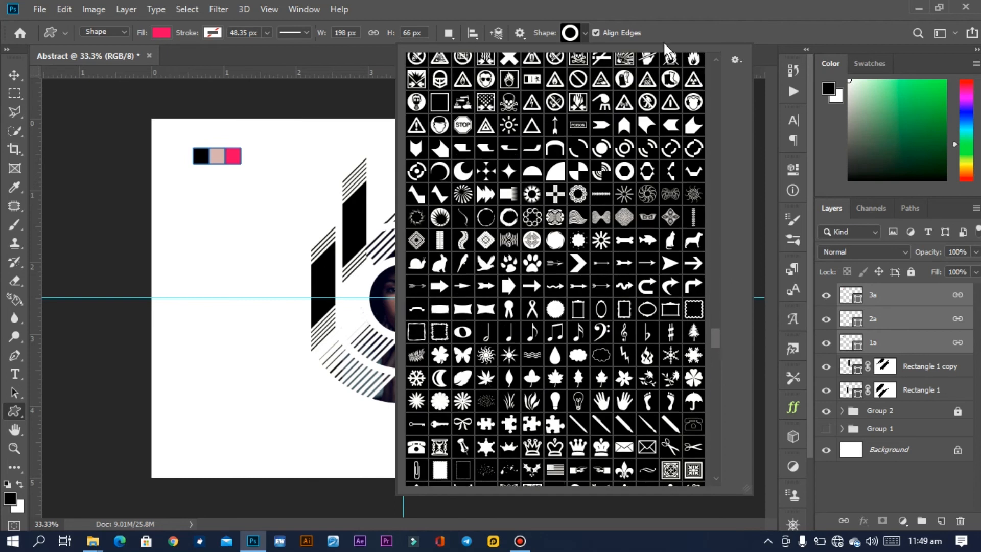
click(658, 9)
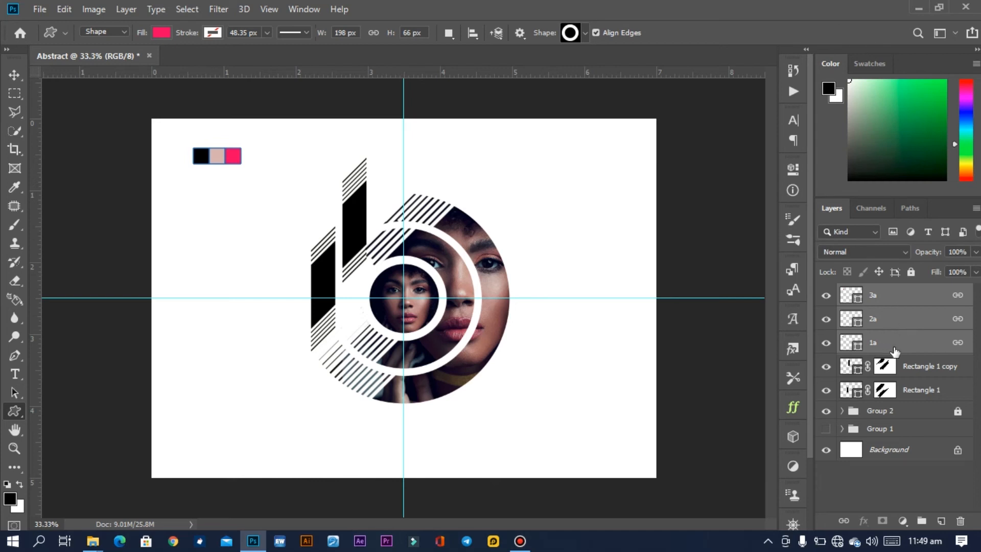
Group the three square layers, place the group directly below the Rectangle 1 layer and lock it.
key(ctrl+g)
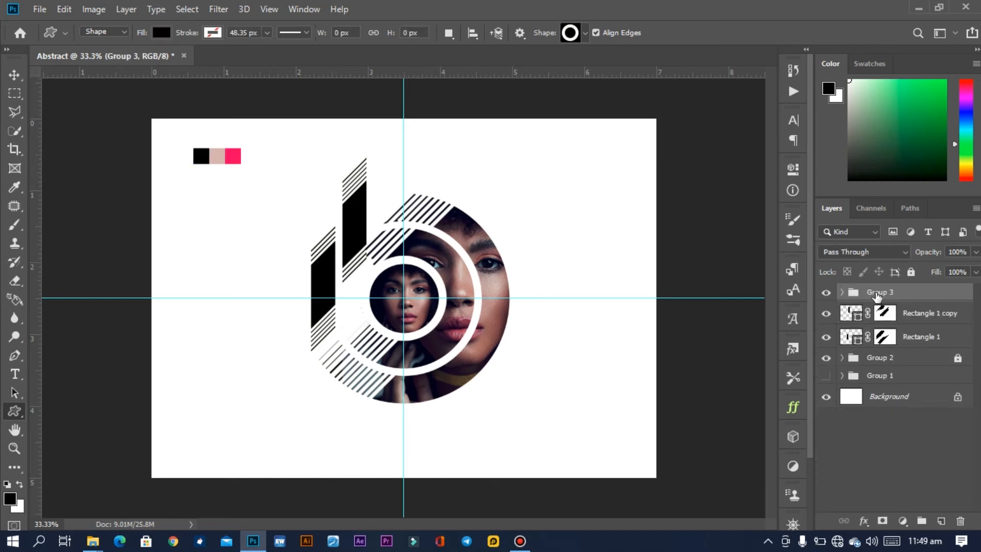
drag(877, 295, 900, 352)
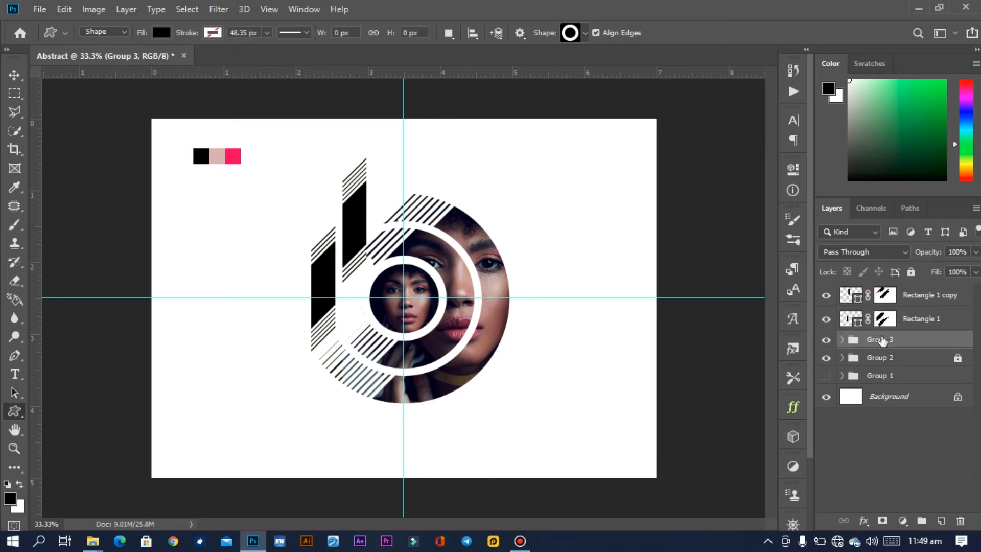
click(911, 272)
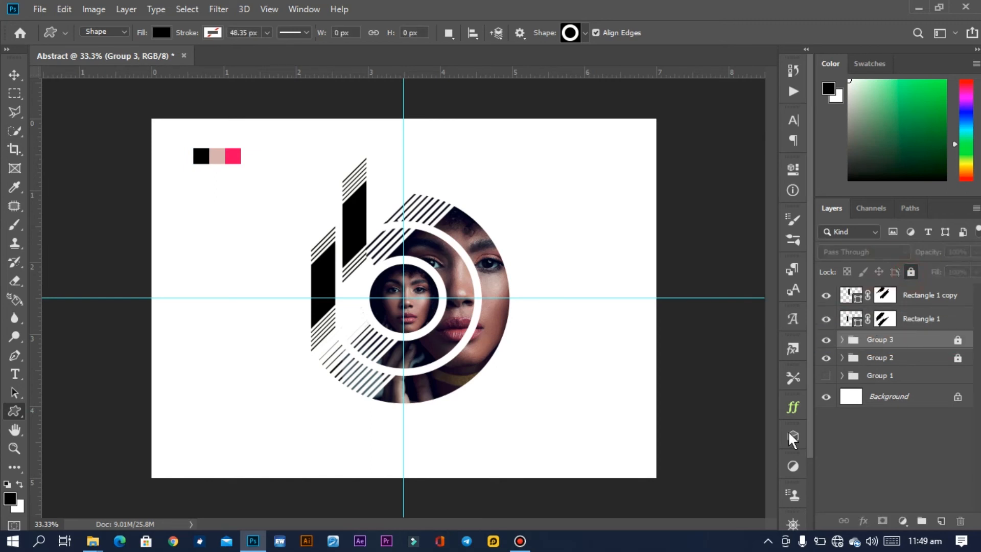
Add a new layer on top and draw a black ring about 240 × 240 px between the squares and the upper striped rectangle.
click(921, 295)
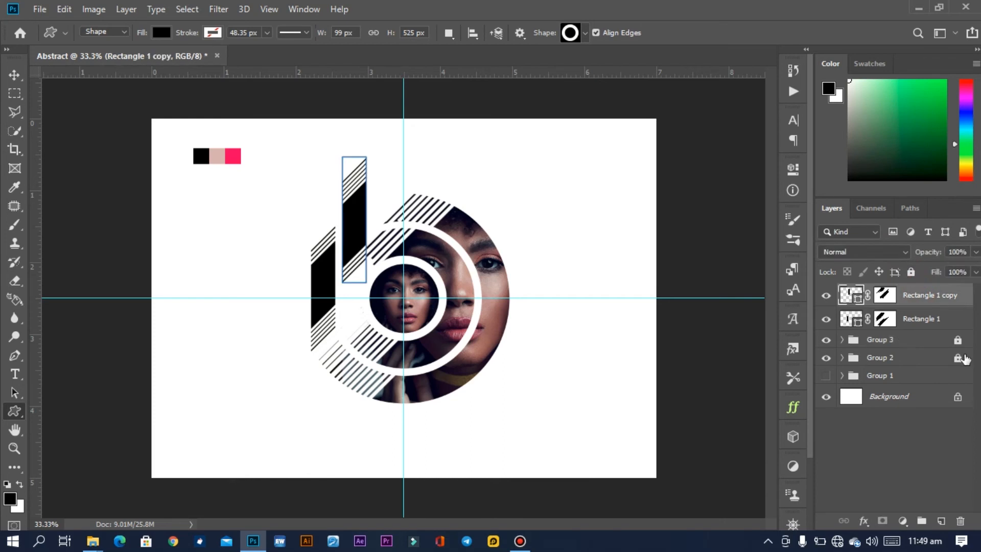
click(940, 521)
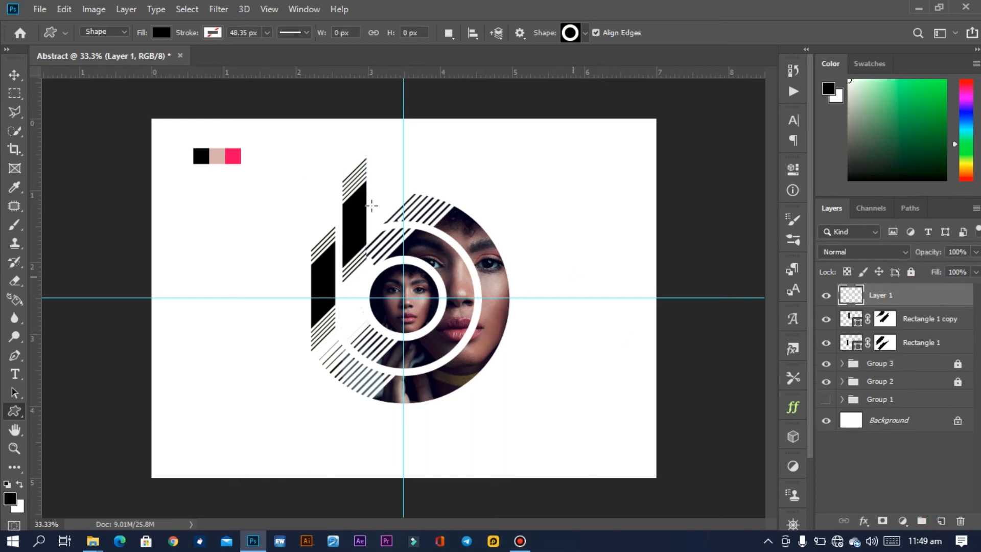
key(i)
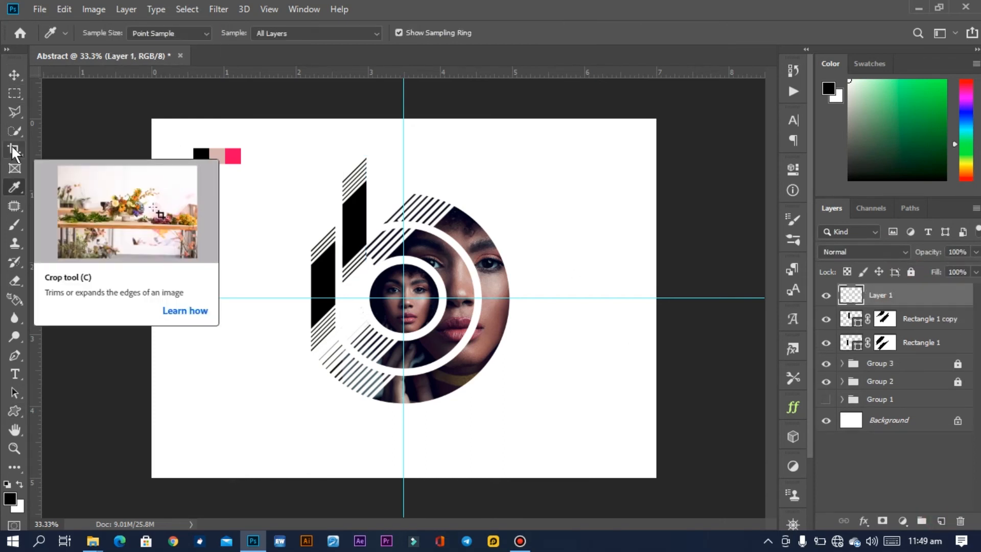
key(u)
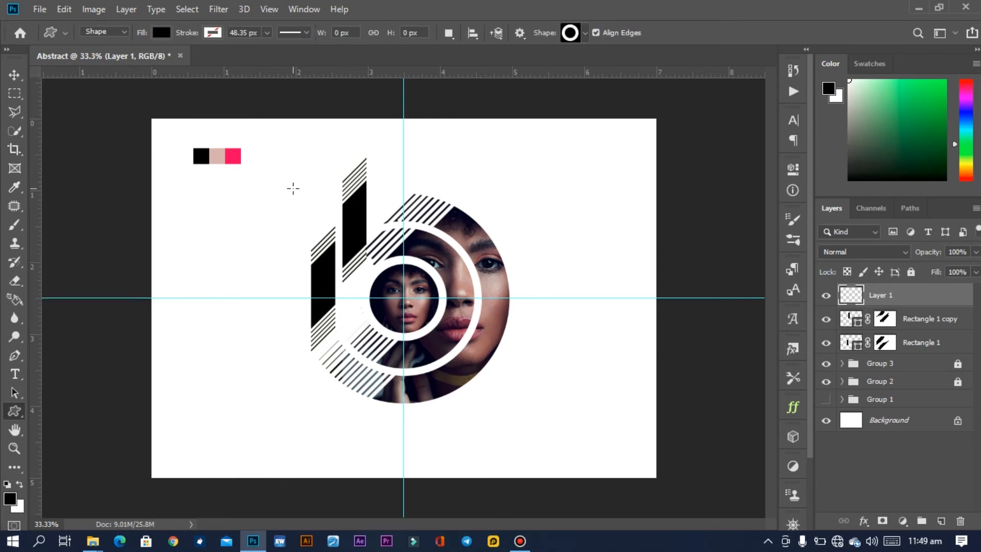
click(292, 188)
drag(292, 189, 322, 222)
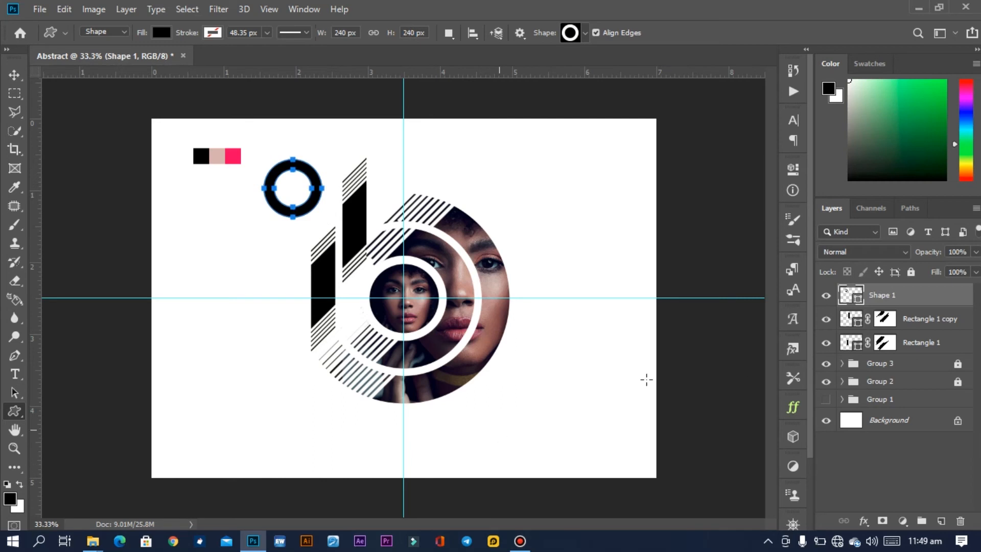
Duplicate the ring twice, placing one copy at the portrait circle's upper right and one at its lower right.
key(v)
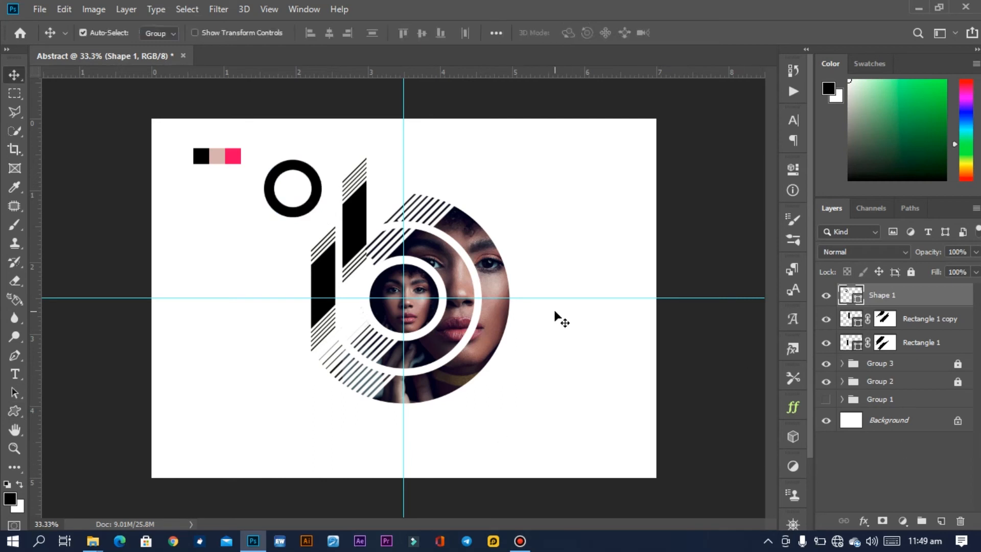
drag(308, 208, 525, 435)
click(564, 214)
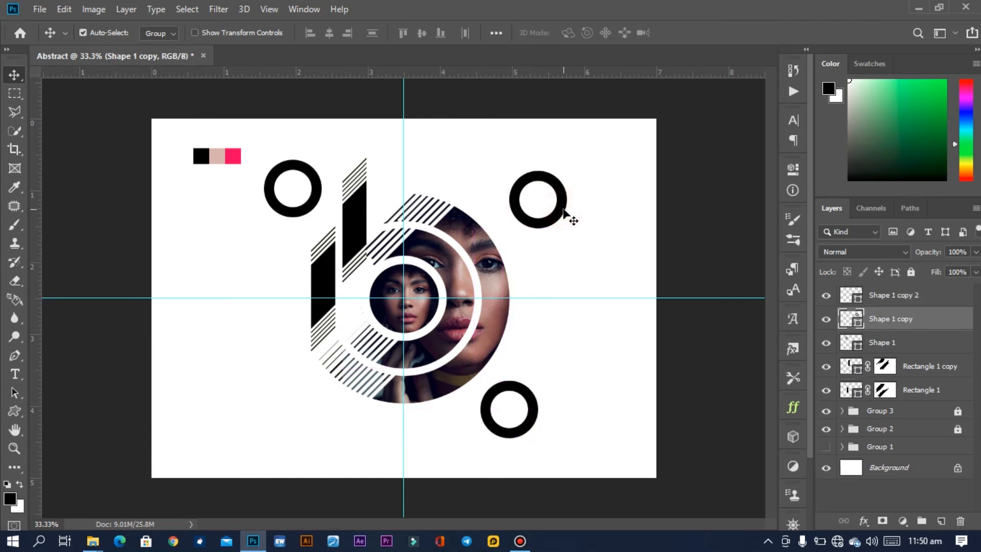
Scale down the upper-right ring proportionally and move it slightly closer to the portrait circle.
key(ctrl+t)
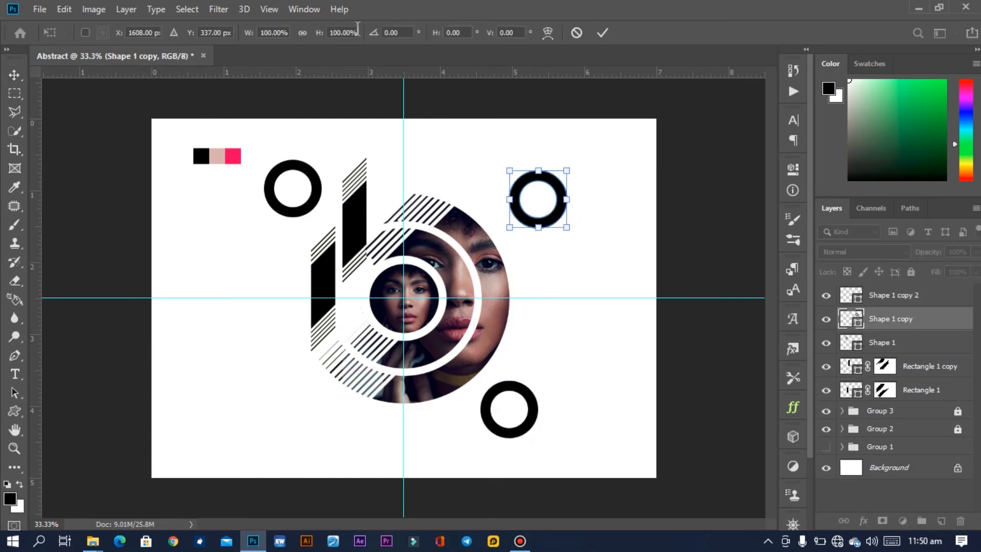
drag(318, 33, 291, 34)
click(603, 33)
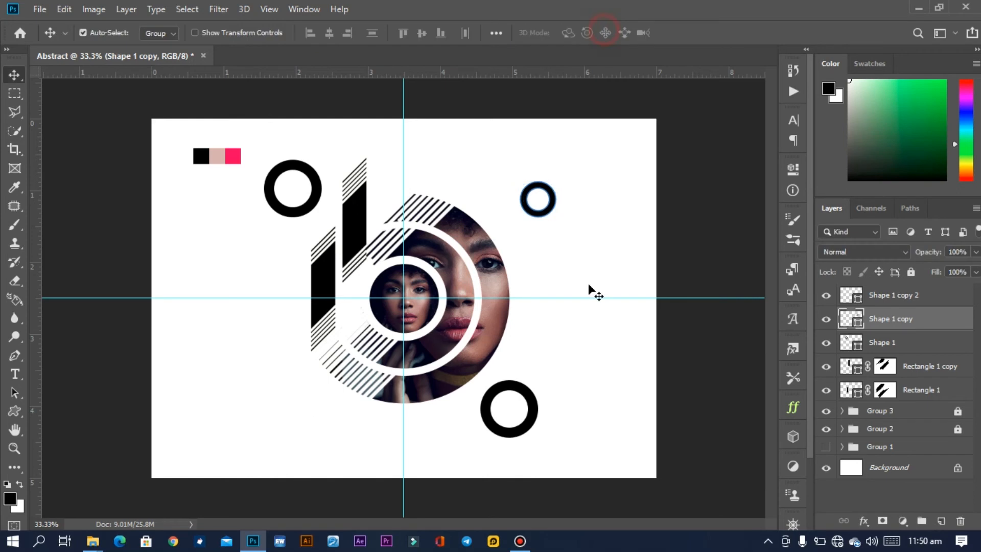
drag(534, 217, 522, 229)
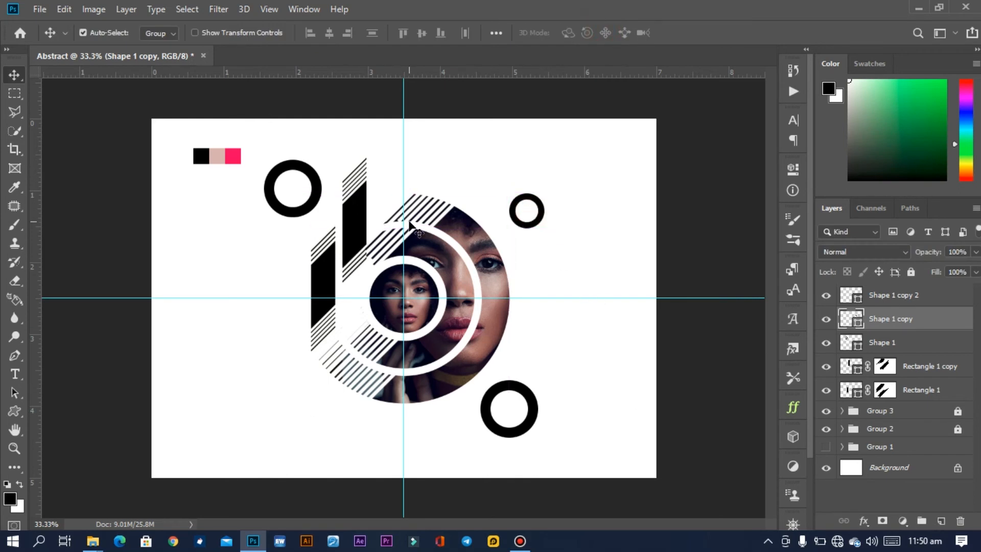
Group the three ring layers and name the group Circles 1.
shift+click(893, 344)
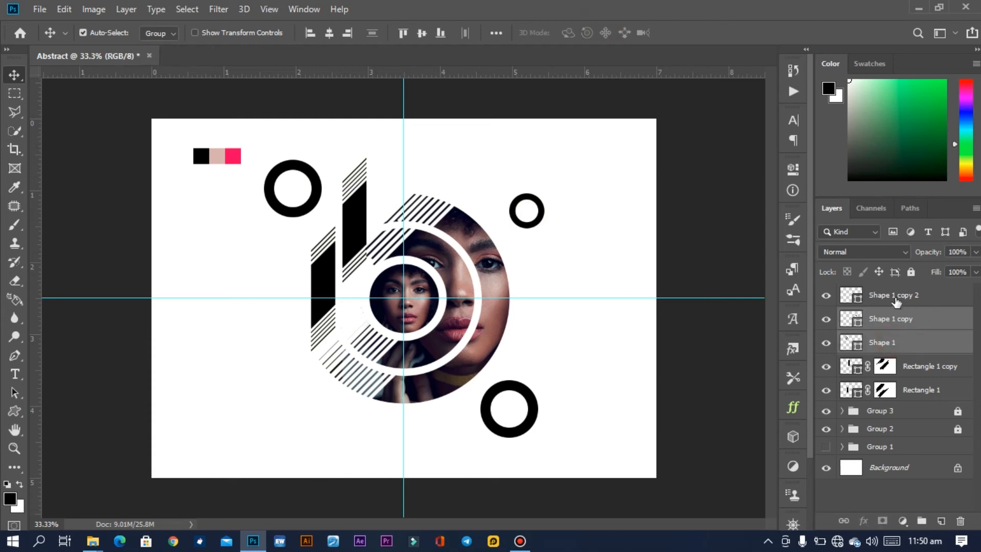
shift+click(897, 299)
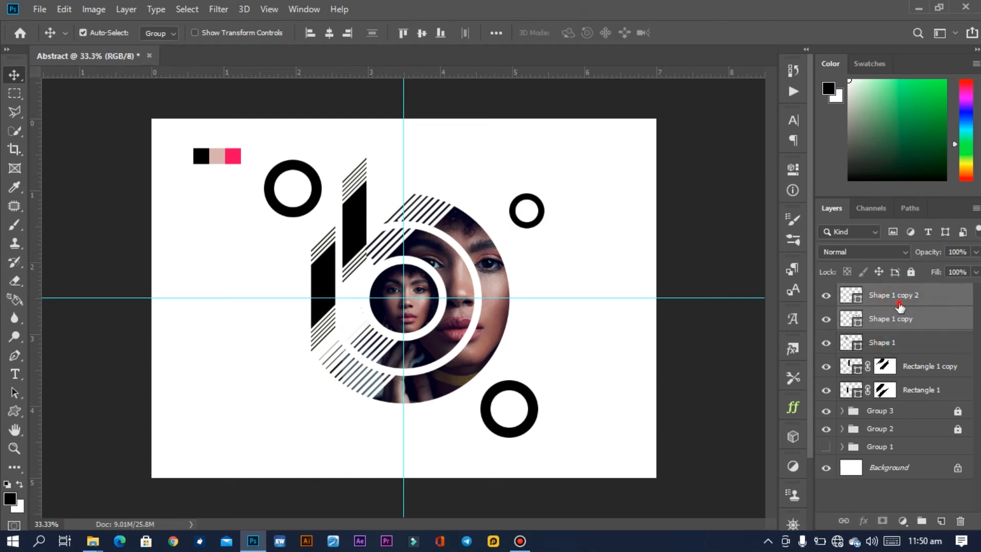
click(901, 305)
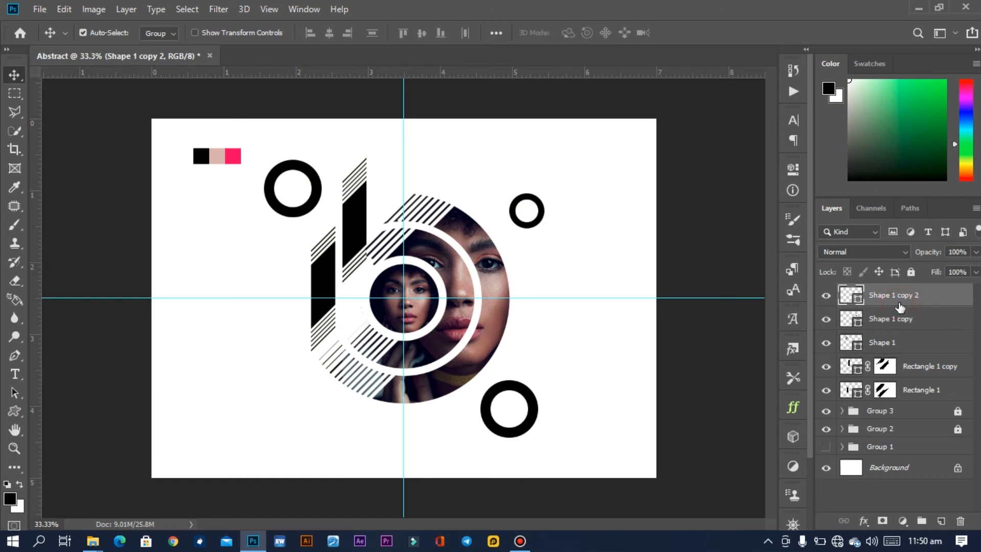
shift+click(894, 341)
key(ctrl+g)
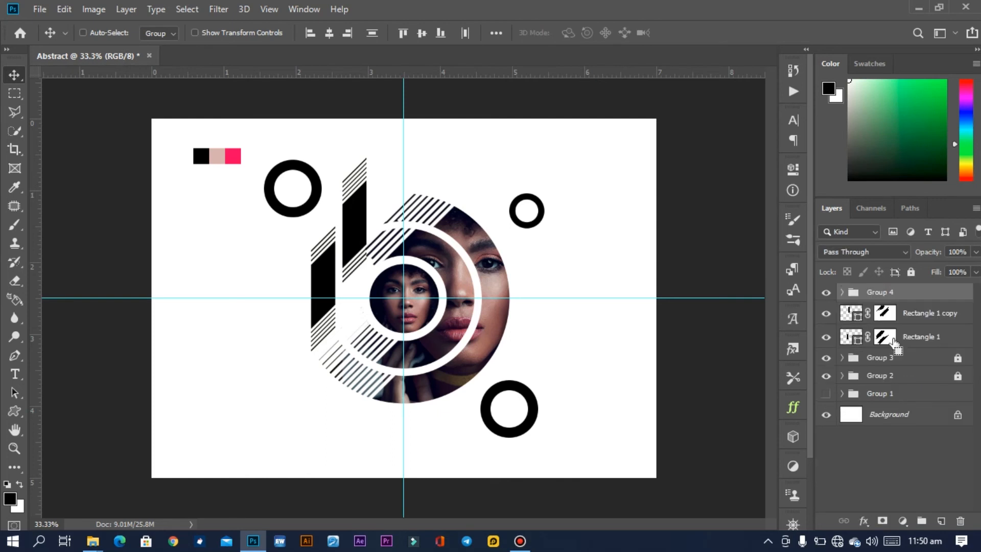
double_click(880, 291)
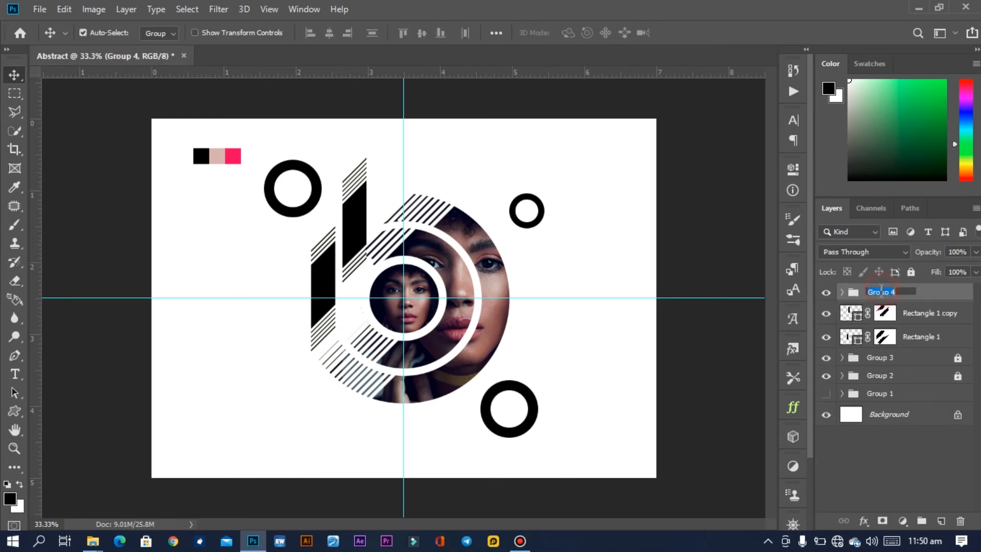
text(cles 1)
key(Return)
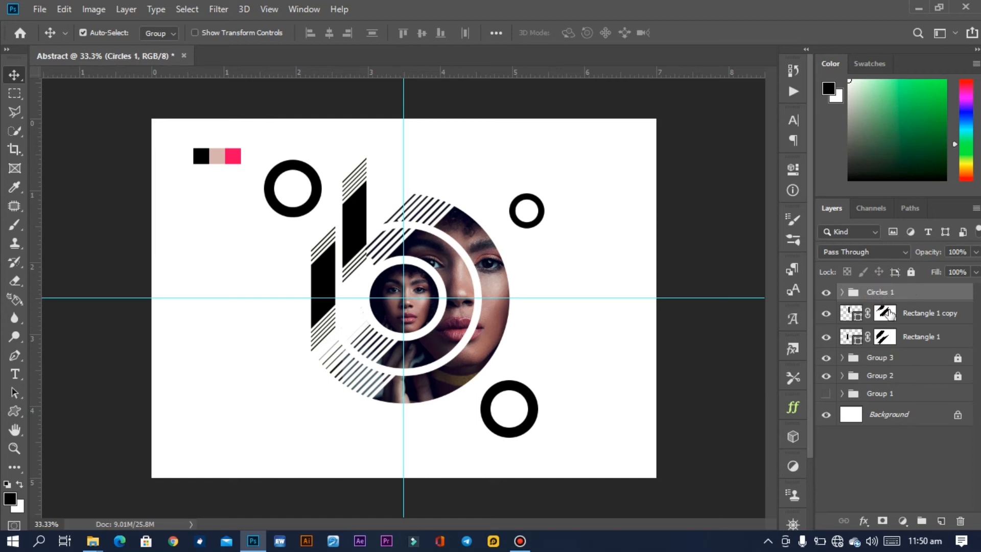
Add a new layer on top of the stack and lock the Circles 1 group.
click(942, 521)
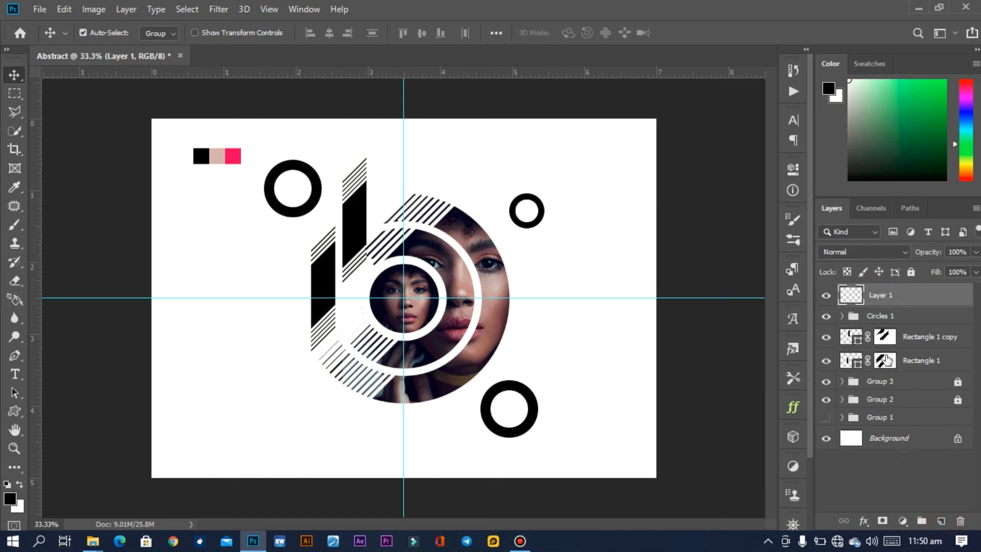
click(899, 317)
click(912, 272)
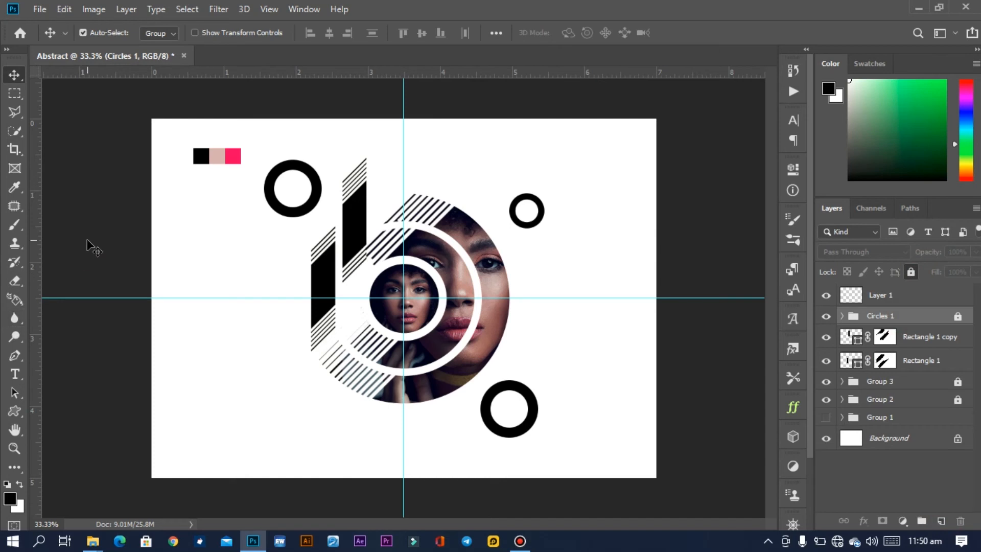
Draw a black ring about 180 × 180 px just above and left of the ring at the portrait's upper right.
click(15, 411)
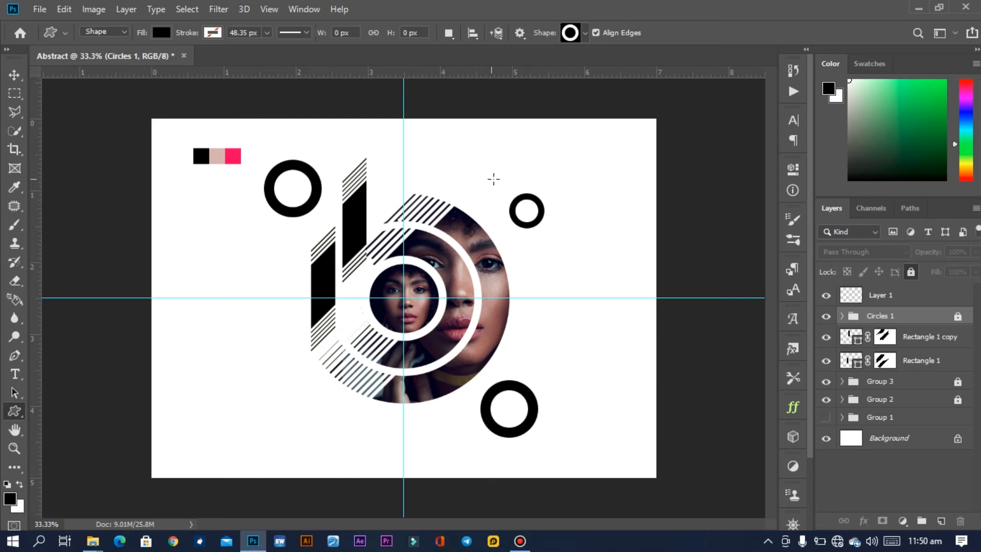
drag(493, 179, 518, 200)
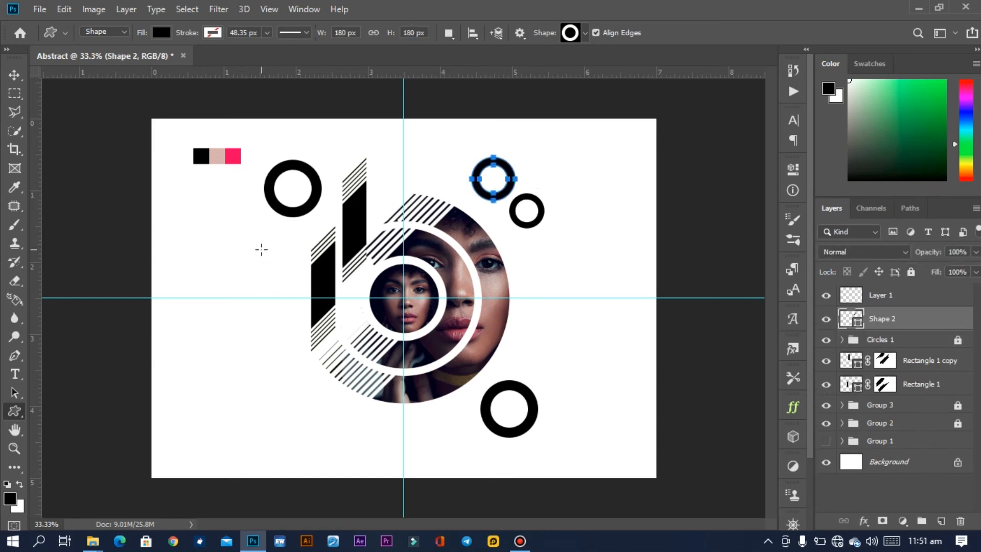
drag(259, 230, 300, 245)
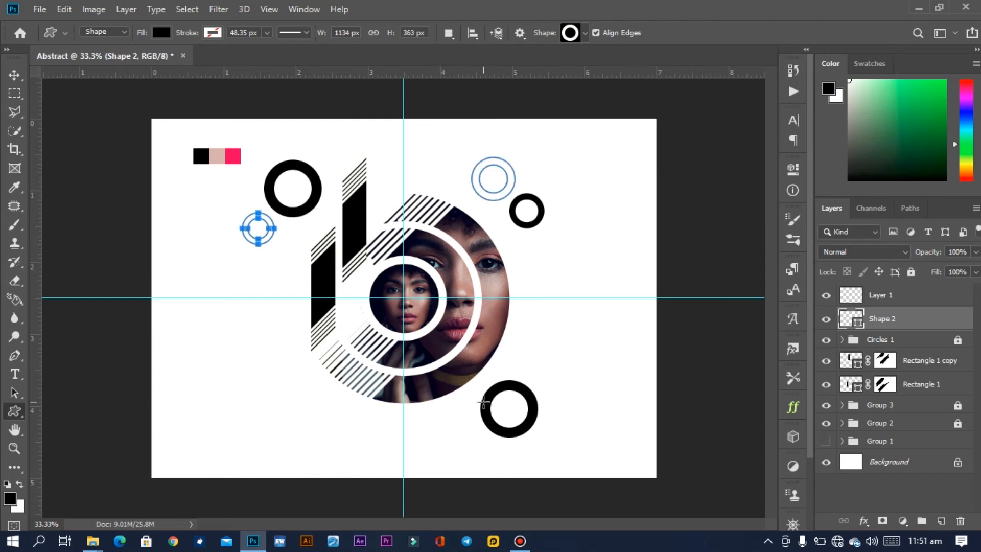
key(ctrl+z)
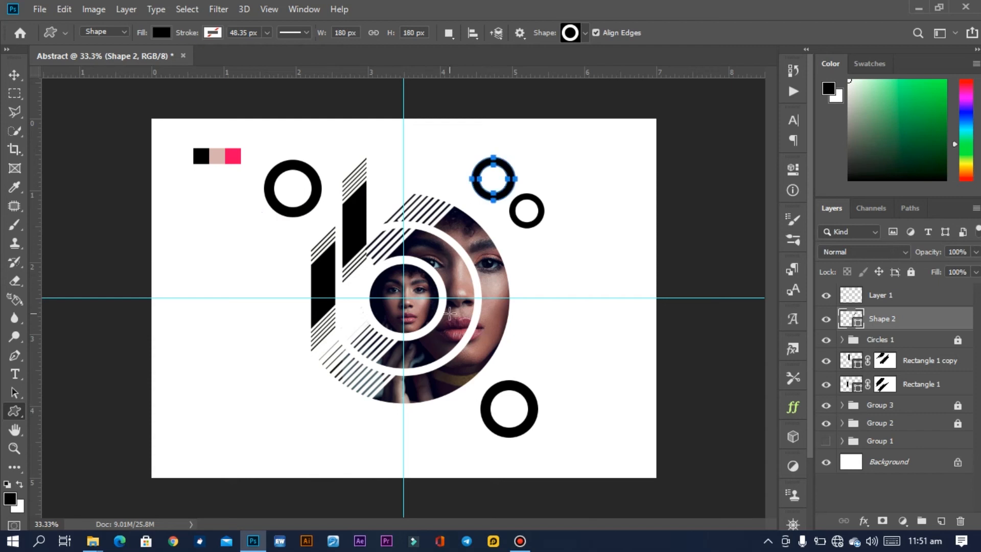
Duplicate the new ring twice, placing one copy below the large upper-left ring and one left of the lower-right ring.
key(v)
click(512, 184)
drag(512, 183, 474, 442)
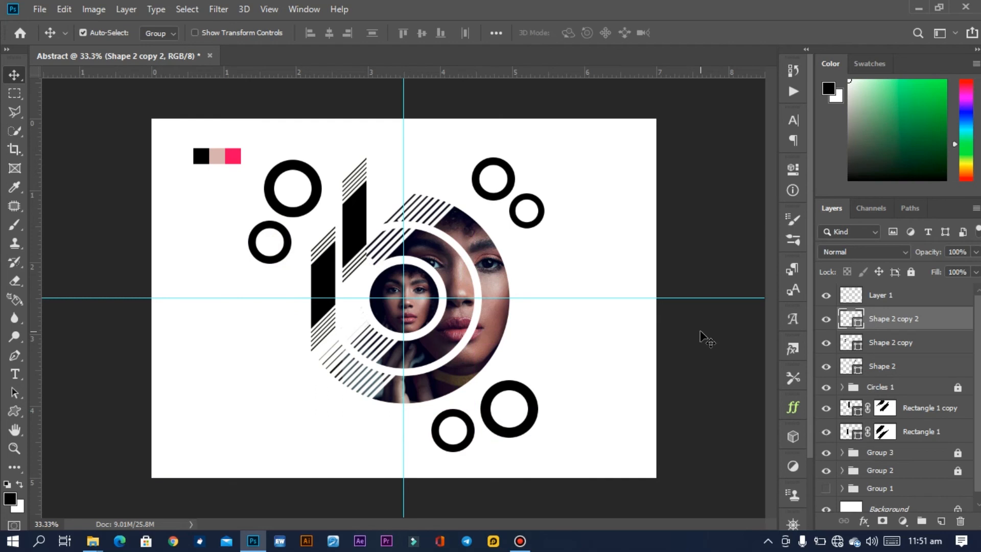
Group the three Shape 2 ring layers, name the group Circles 2 and lock it.
click(903, 369)
shift+click(906, 321)
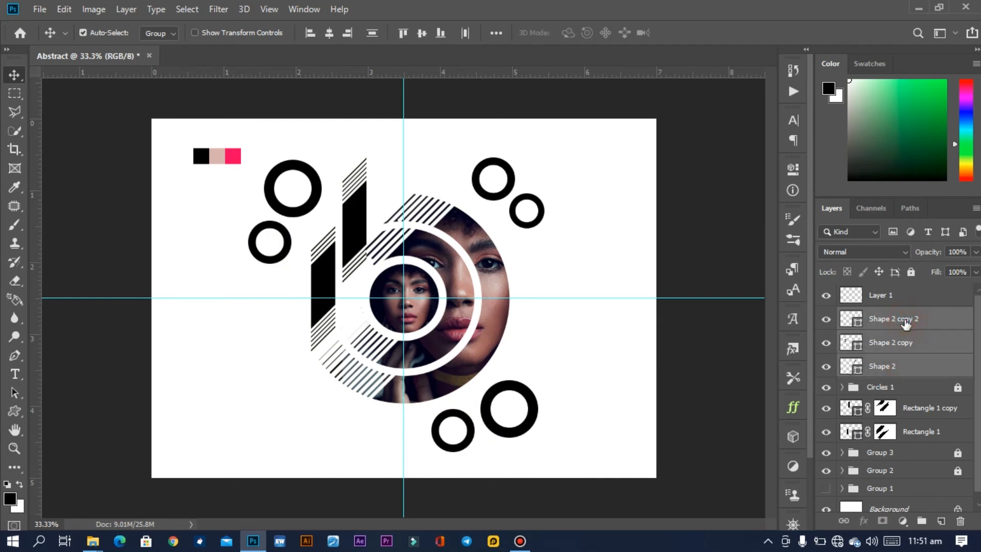
key(ctrl+g)
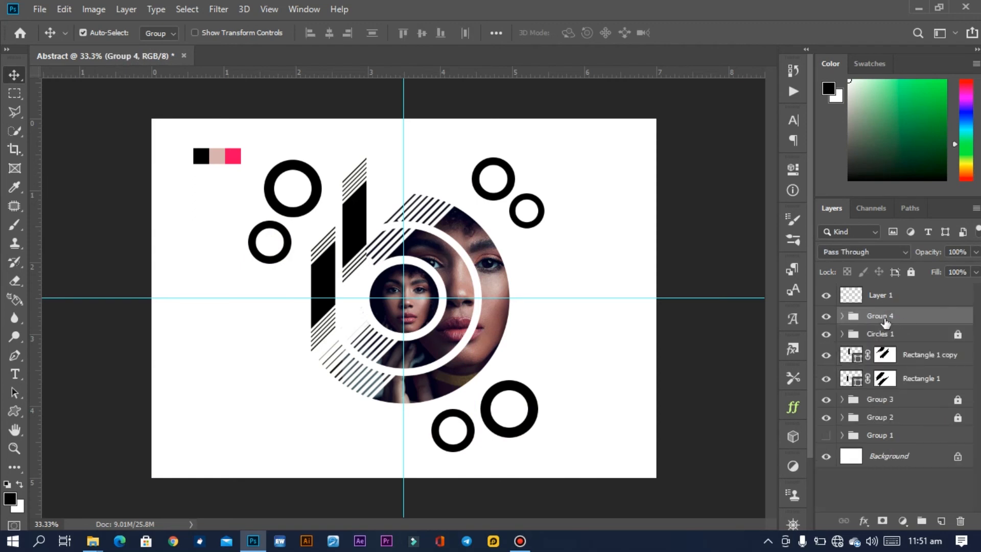
text(Cl)
key(Return)
click(911, 272)
Draw a smaller black ring on Layer 1 and place copies so each of the three ring clusters has one.
click(907, 295)
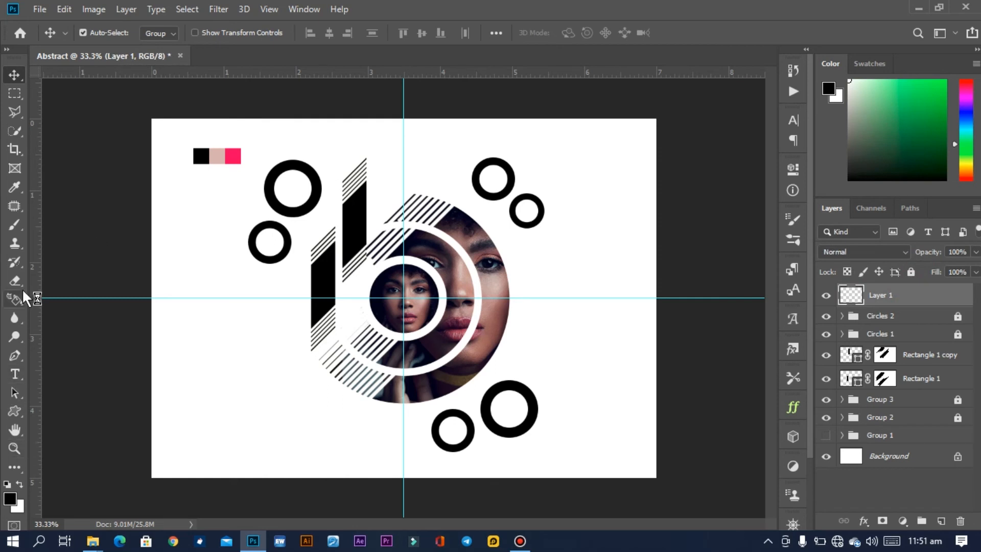
click(15, 409)
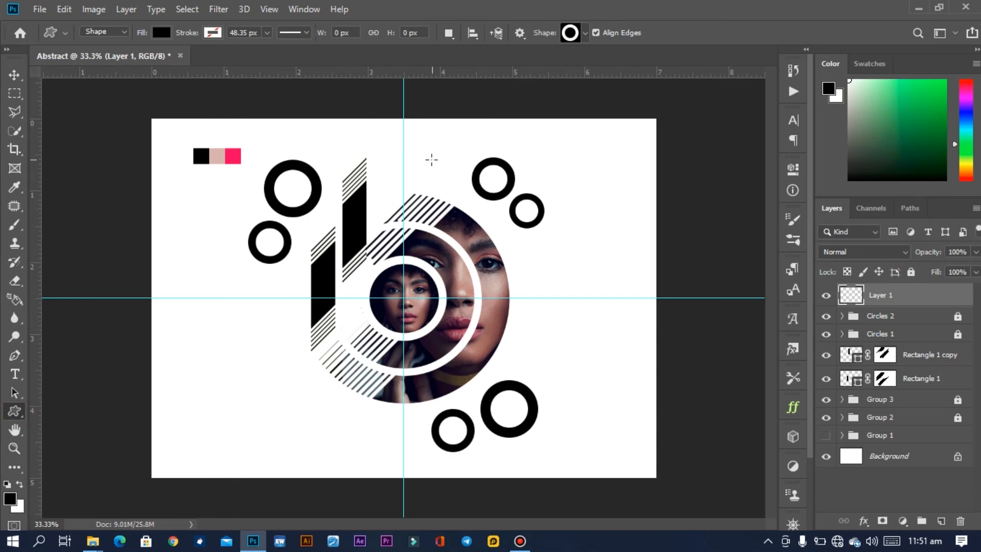
drag(432, 159, 499, 459)
key(v)
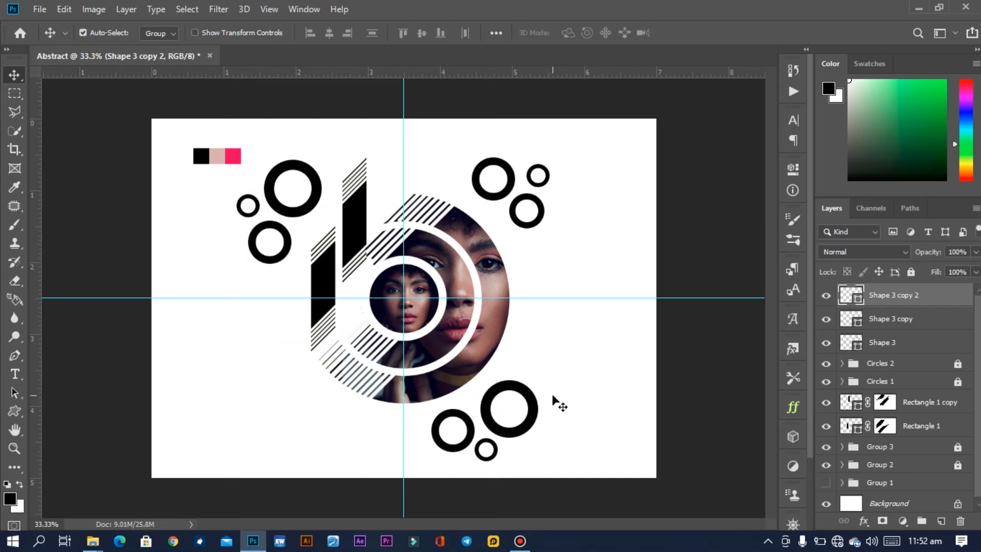
Group the three smallest ring layers as Circles 3 and unlock the Circles 1 and Circles 2 groups.
shift+click(909, 347)
key(ctrl+g)
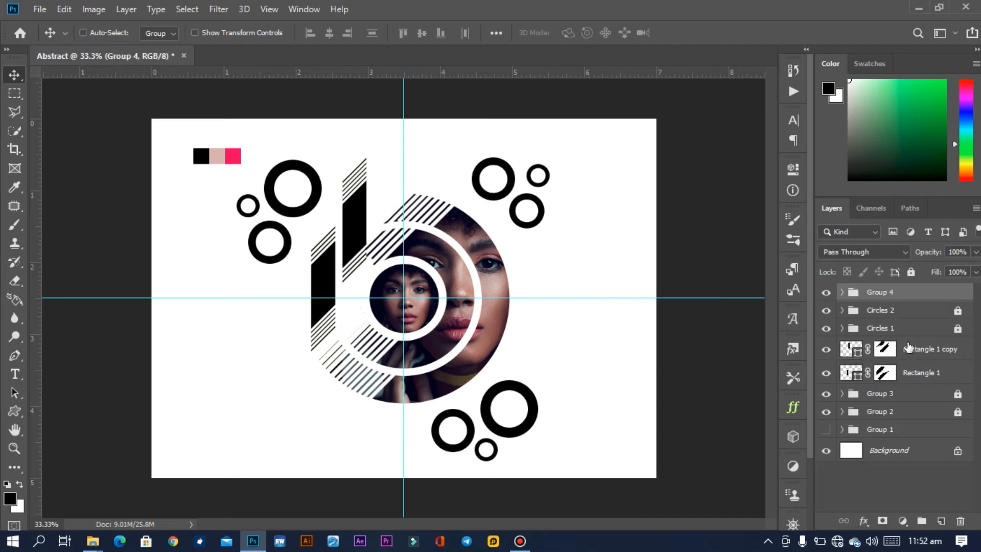
double_click(879, 292)
text(Circles)
key(Return)
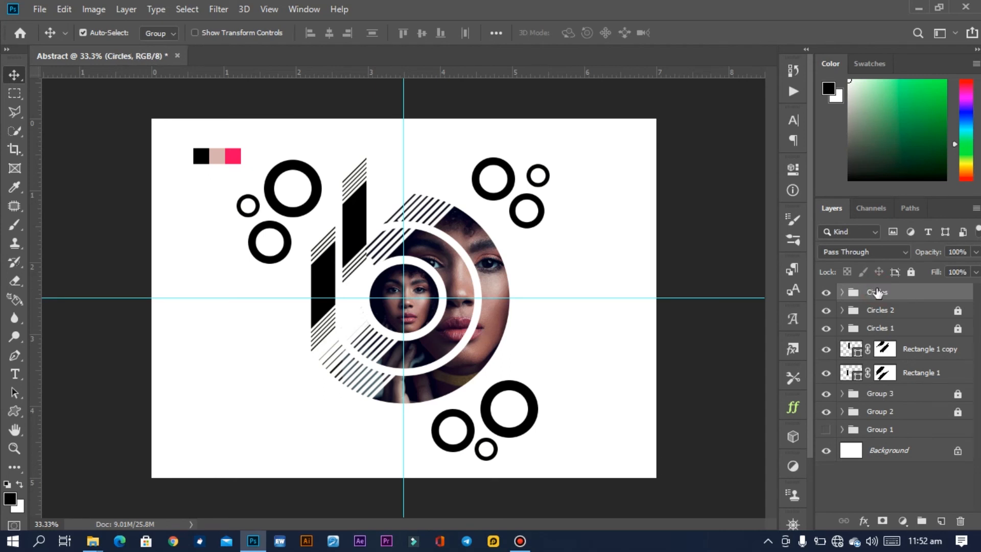
double_click(892, 292)
text(3)
key(Return)
click(959, 310)
drag(565, 397, 455, 462)
key(ctrl+t)
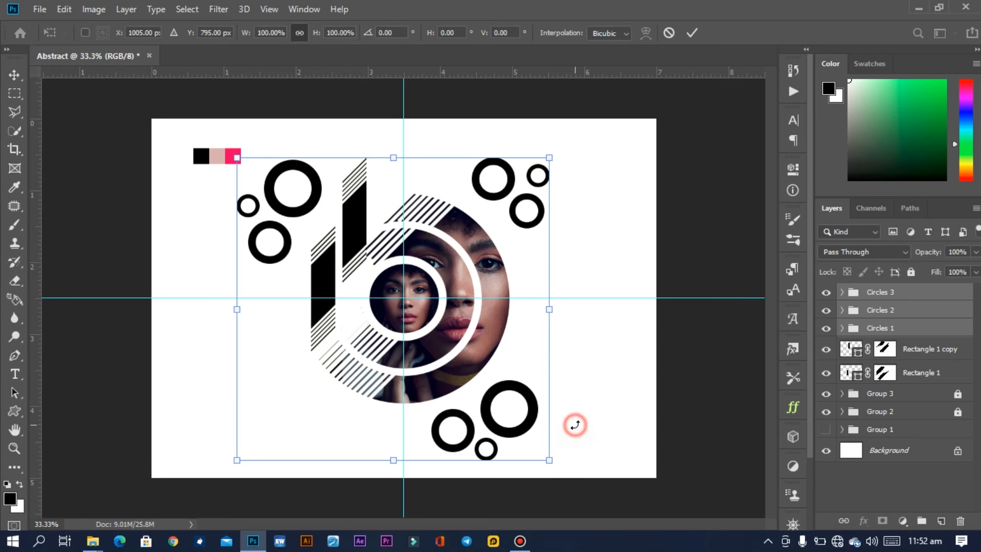
click(669, 36)
click(626, 351)
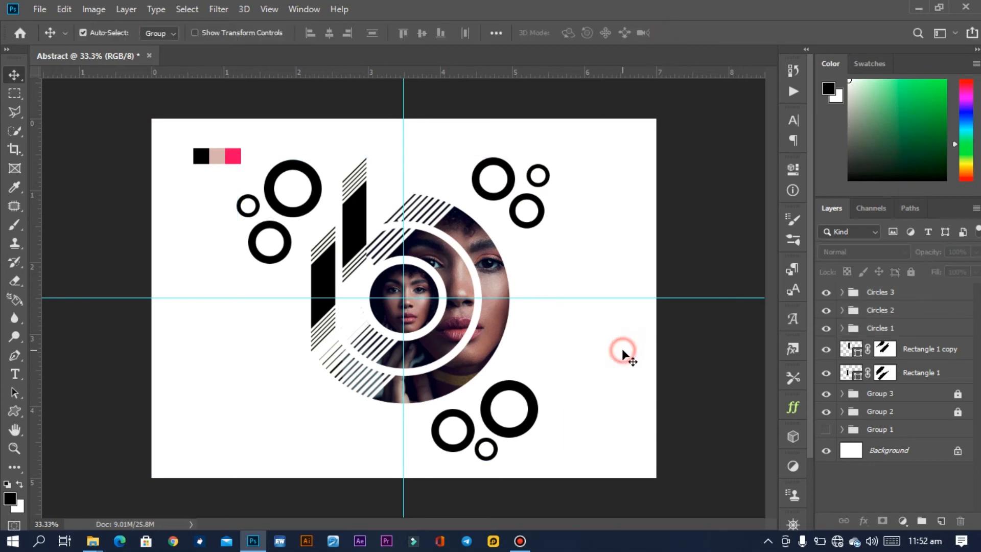
drag(569, 387, 536, 439)
click(636, 283)
Switch auto-select to Layer and scale down the three lower-right rings together proportionally.
click(164, 34)
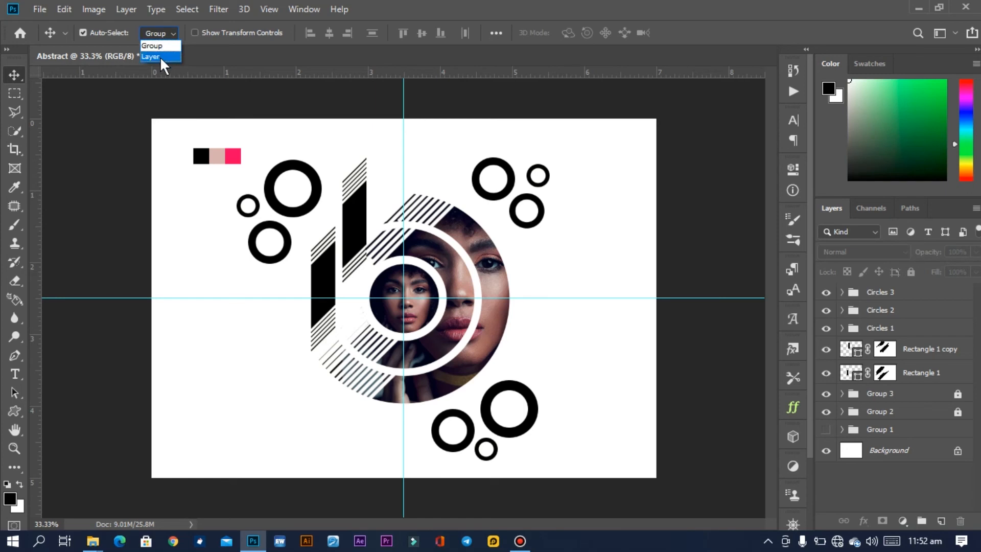
drag(555, 419, 462, 462)
key(ctrl+t)
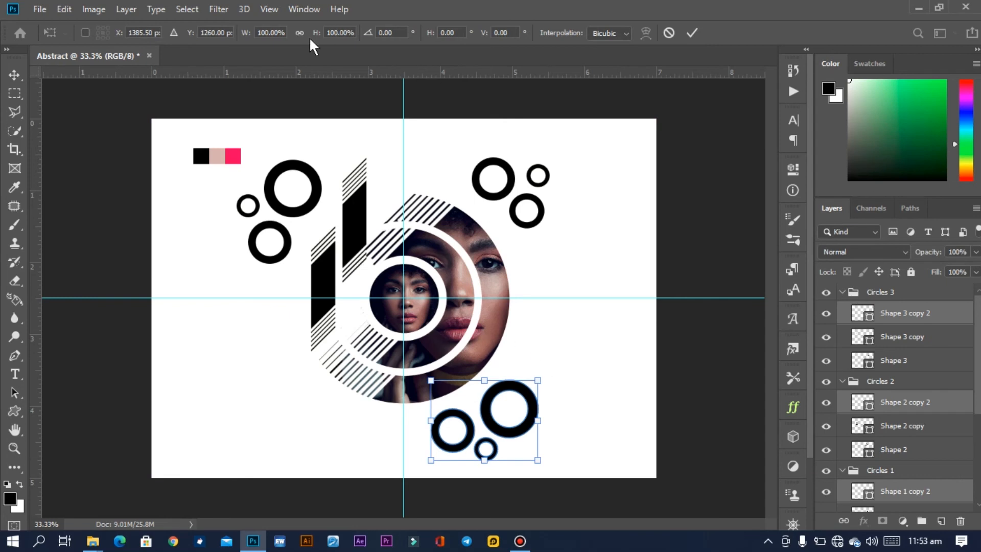
drag(315, 37, 300, 38)
click(692, 32)
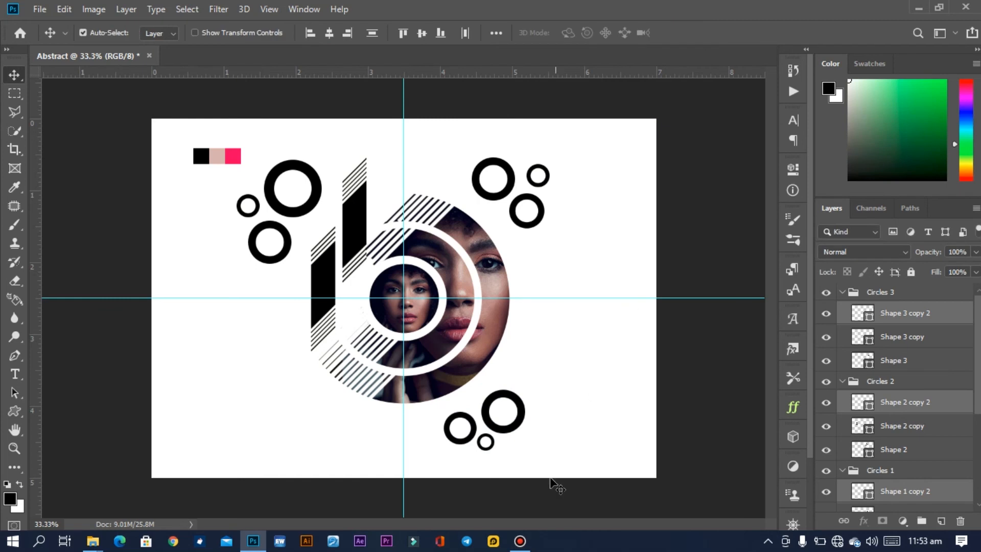
click(532, 448)
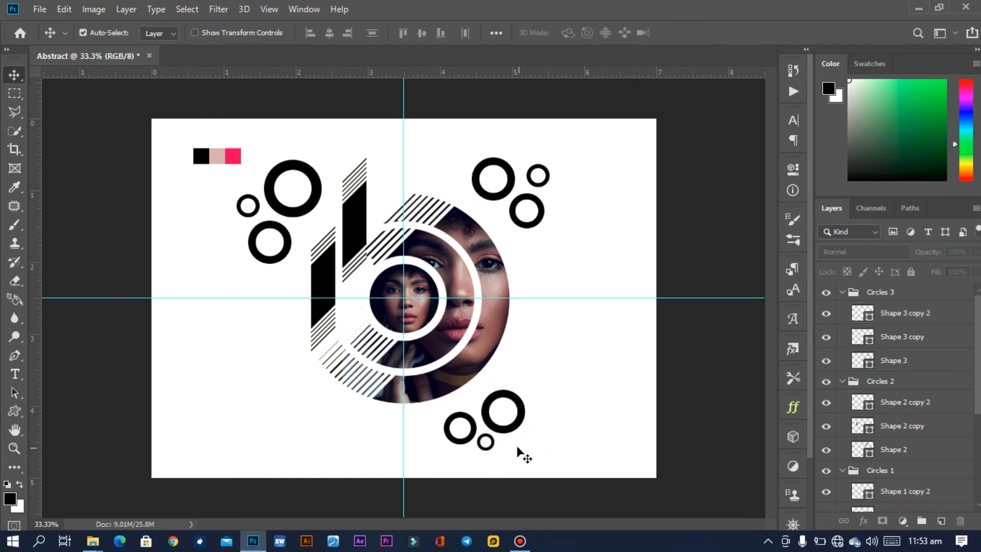
Copy small rings to three spots: above the lower-right cluster, between the upper-left rings and the striped rectangle, and below the lower-right cluster.
click(492, 446)
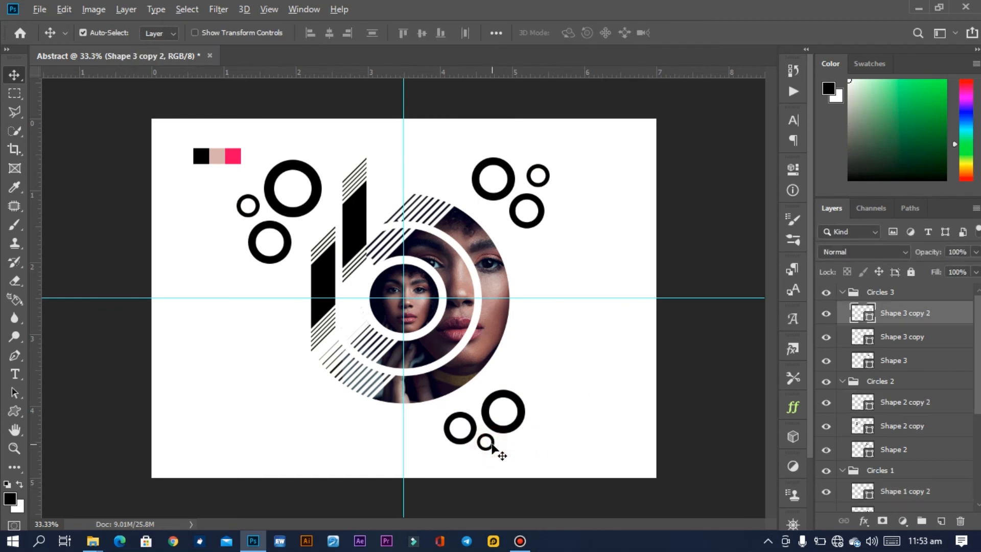
drag(494, 448, 537, 382)
drag(259, 207, 314, 233)
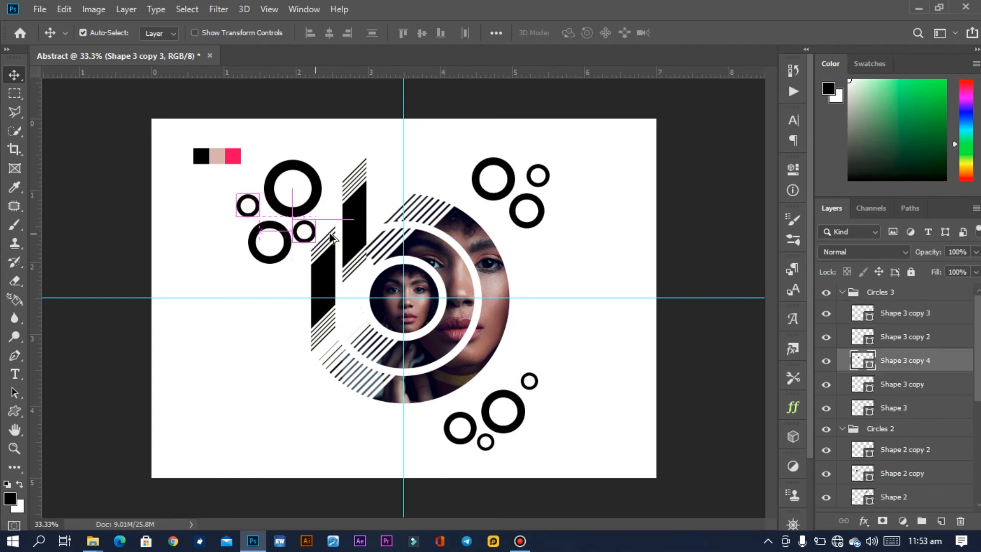
key(ctrl+z)
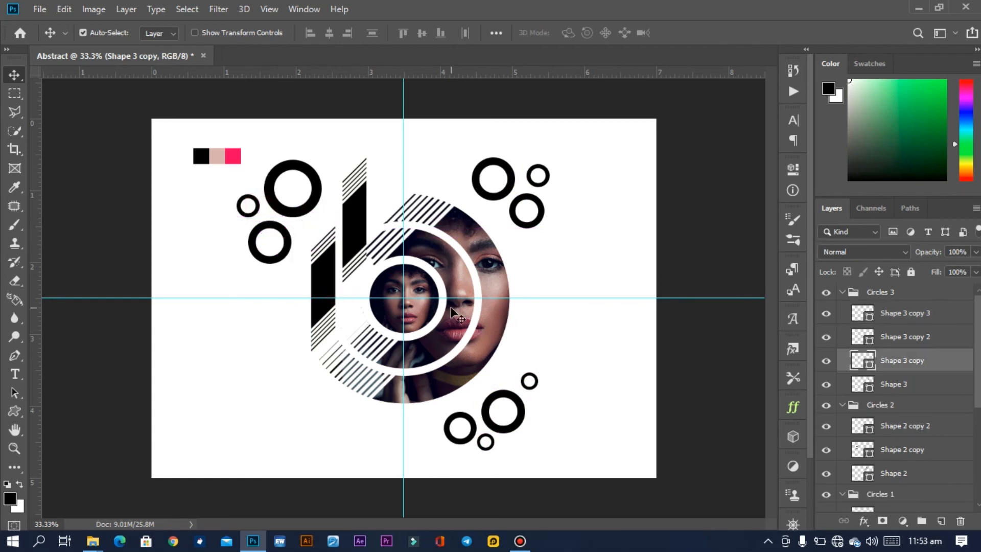
drag(536, 384, 314, 232)
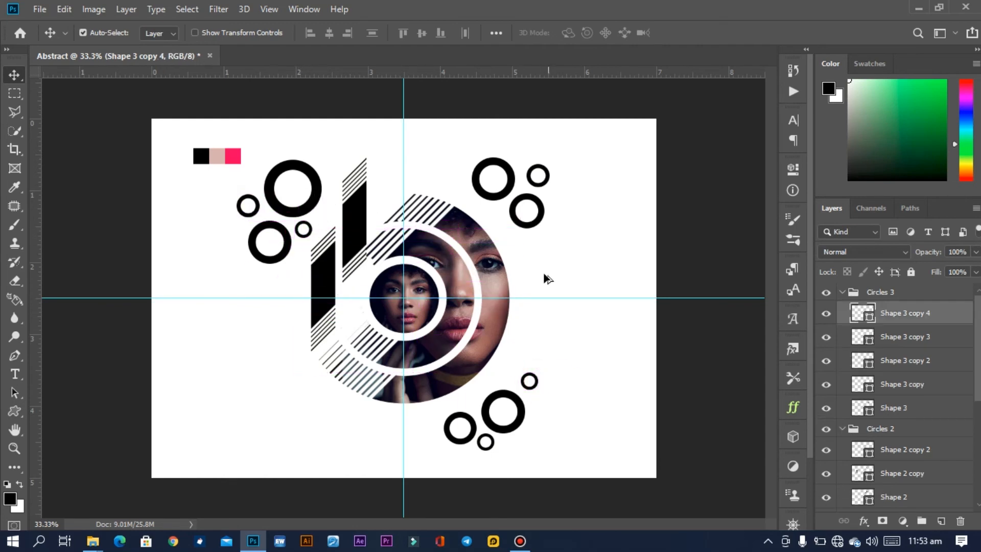
drag(539, 175, 523, 459)
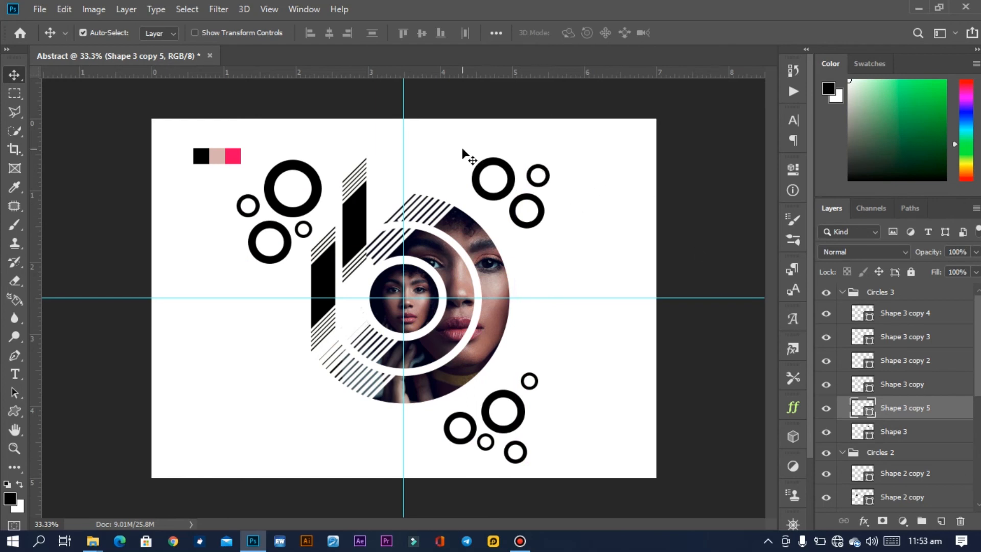
Scale down the four lower-right rings proportionally, leaving out the small one above them, and move them slightly up toward the portrait circle.
drag(587, 369, 579, 412)
key(ctrl+t)
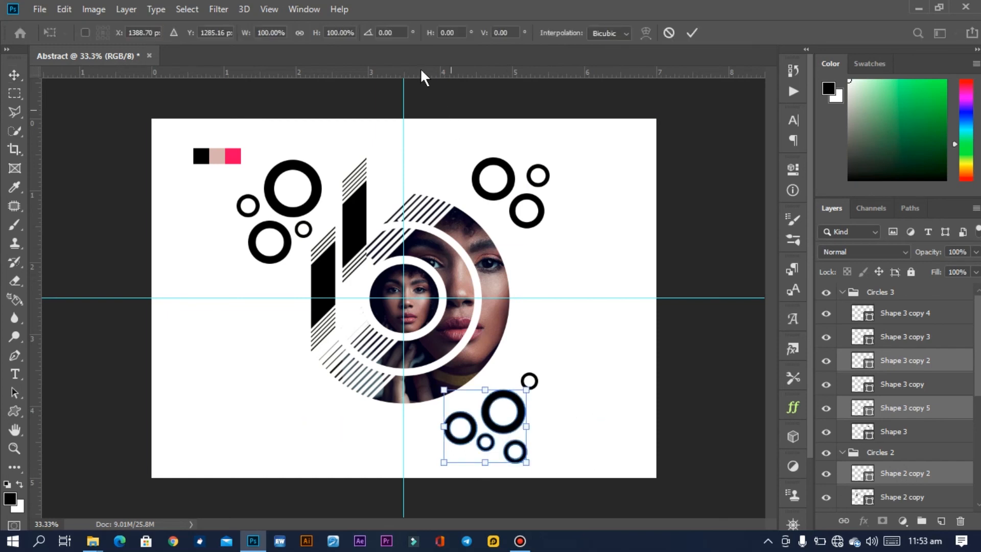
click(299, 34)
drag(314, 36, 294, 39)
key(Return)
click(488, 425)
drag(488, 425, 487, 407)
click(685, 35)
Delete the extra small ring at the right side of the lower-right cluster.
drag(533, 386, 538, 420)
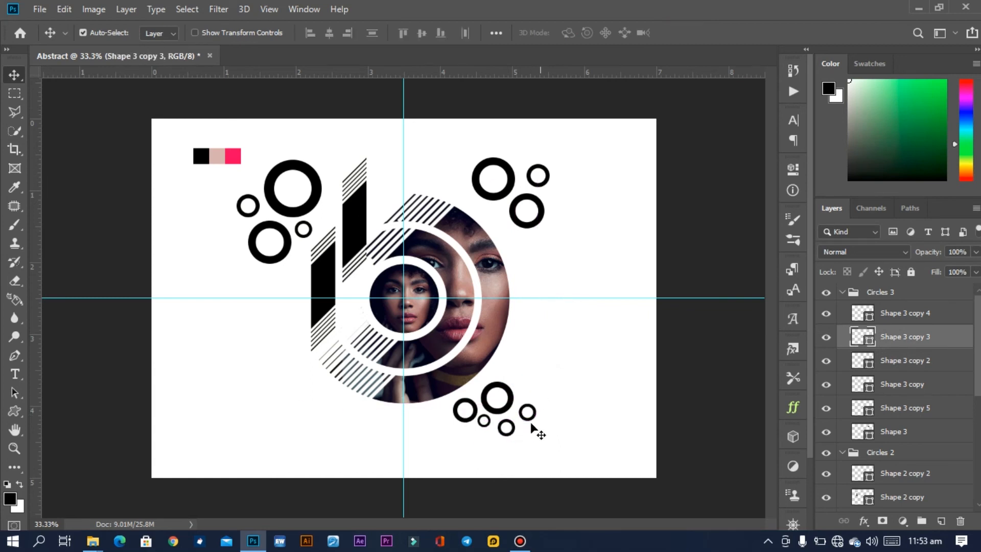
key(Delete)
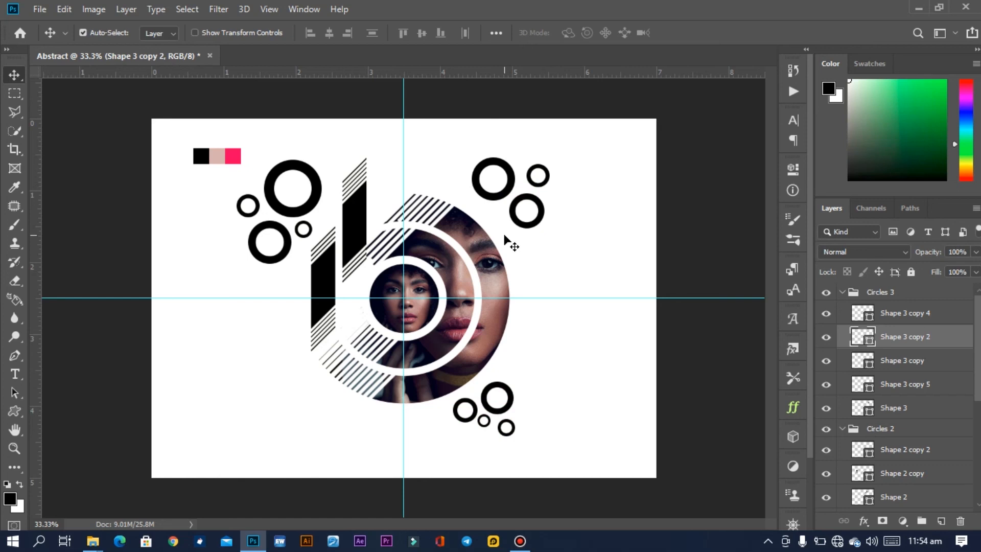
Recolour the large upper-left ring with the pink sampled from the colour squares (#db2973).
click(313, 197)
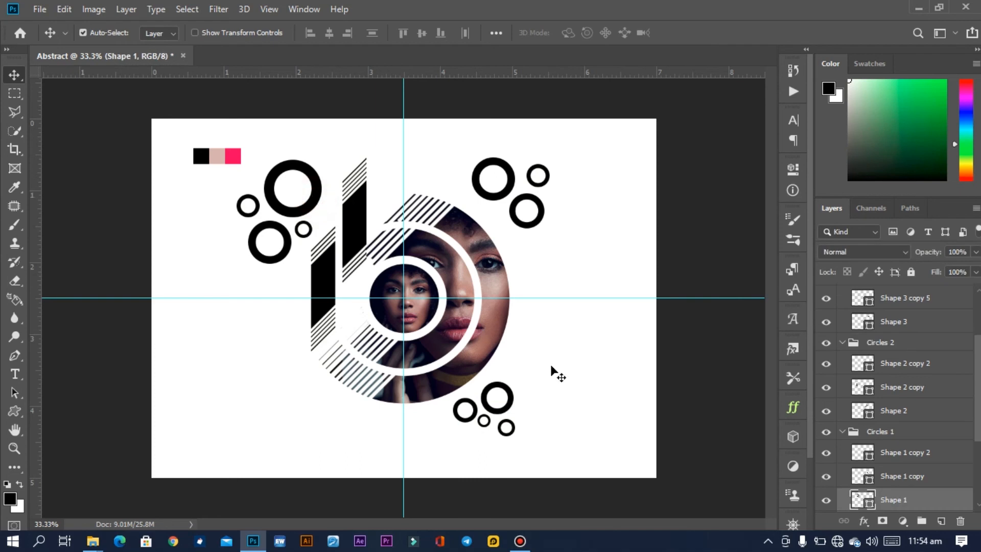
double_click(863, 500)
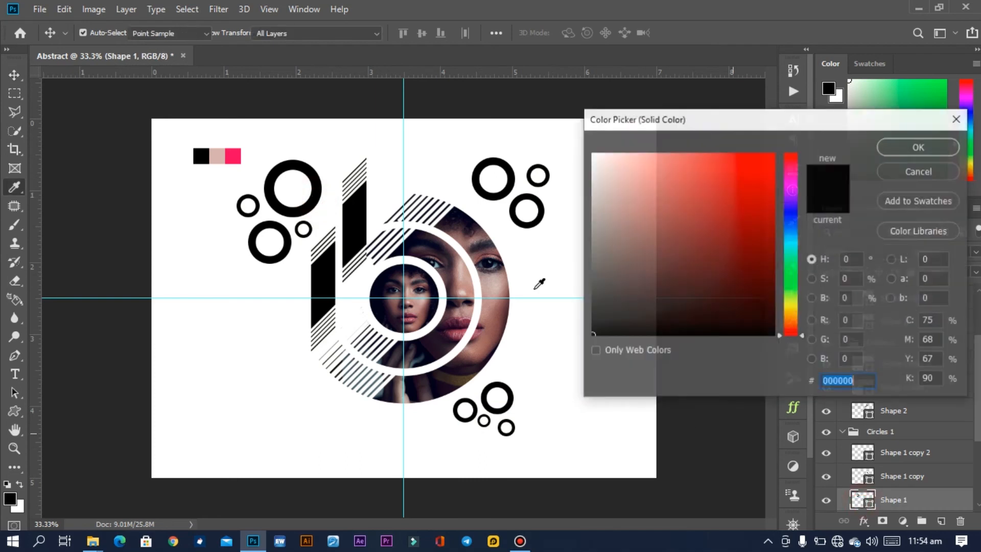
click(233, 156)
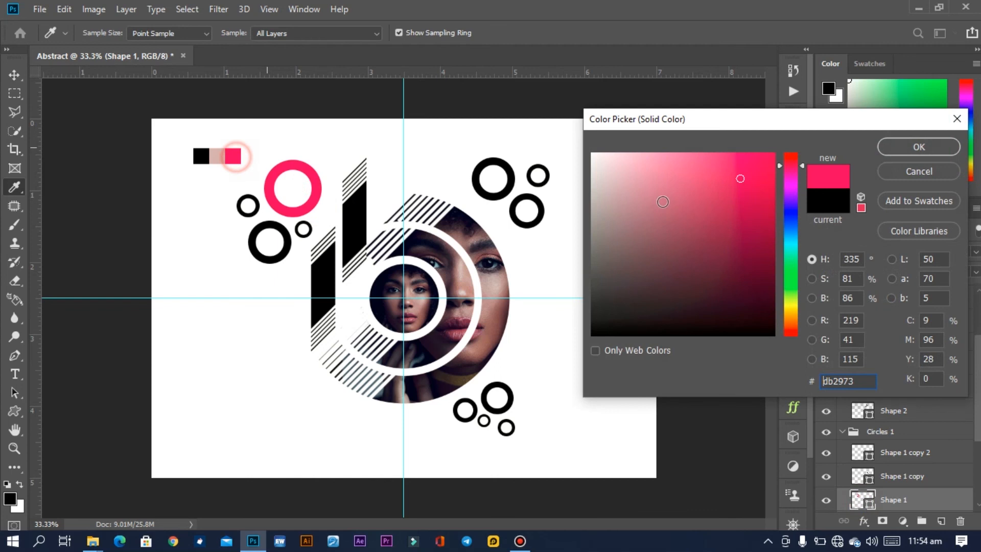
click(884, 146)
Recolour the largest ring of the lower-right cluster with the pink sampled from the large upper-left ring.
click(501, 410)
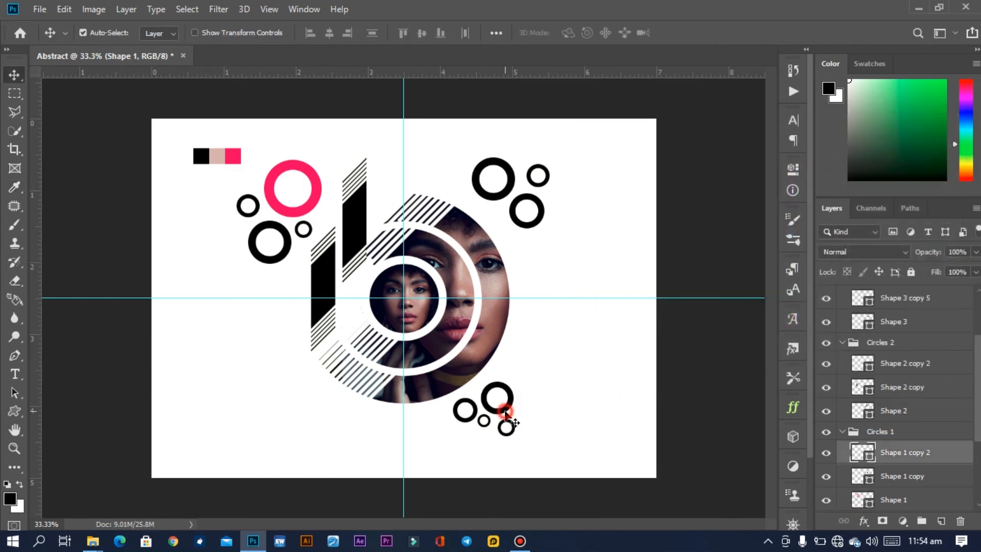
double_click(863, 452)
click(313, 176)
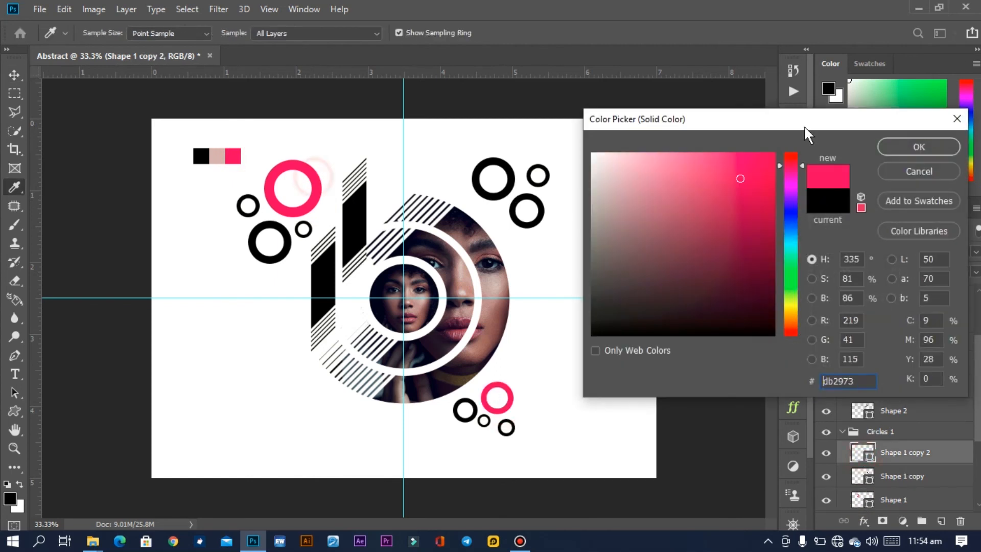
click(917, 147)
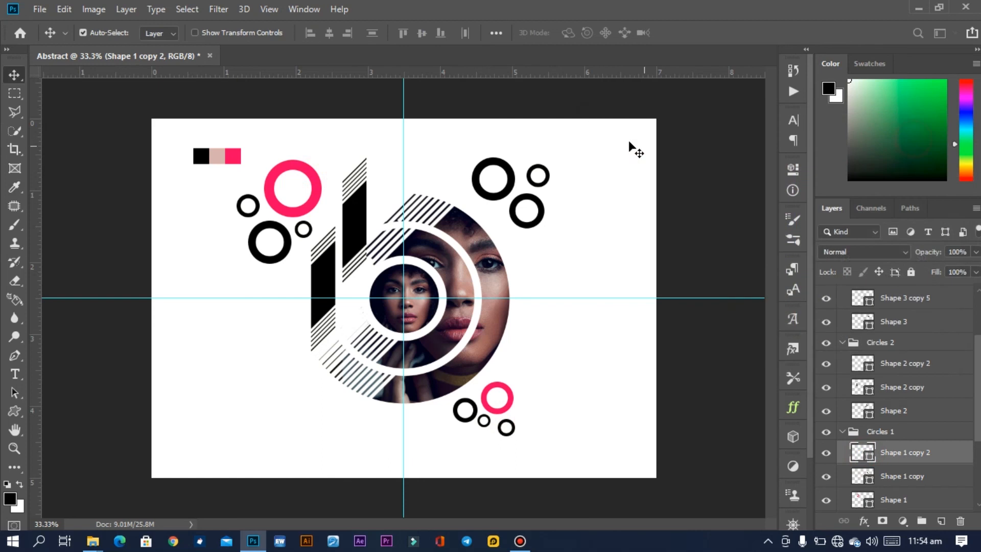
Recolour the lowest ring of the upper-right cluster with the pink sampled from the large upper-left ring.
click(536, 185)
click(532, 205)
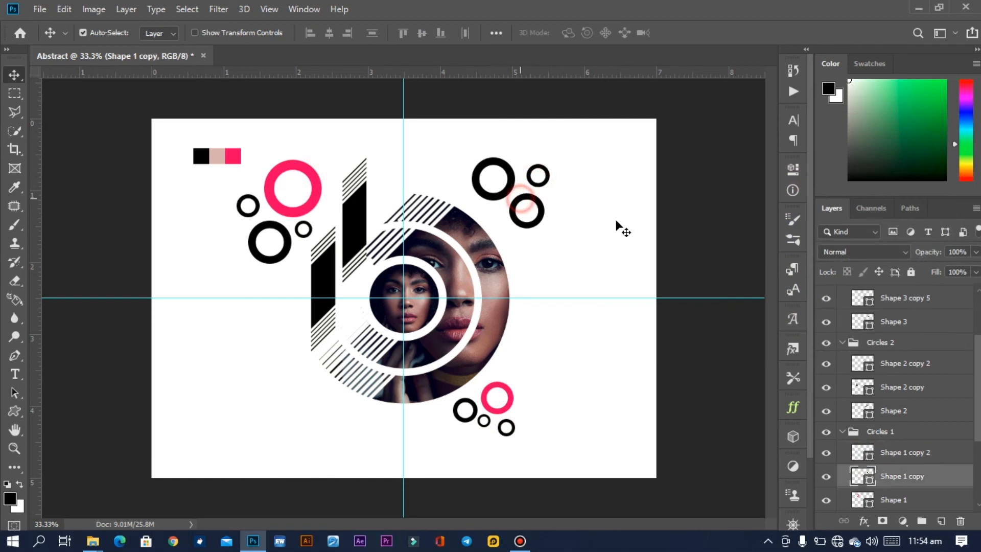
double_click(863, 476)
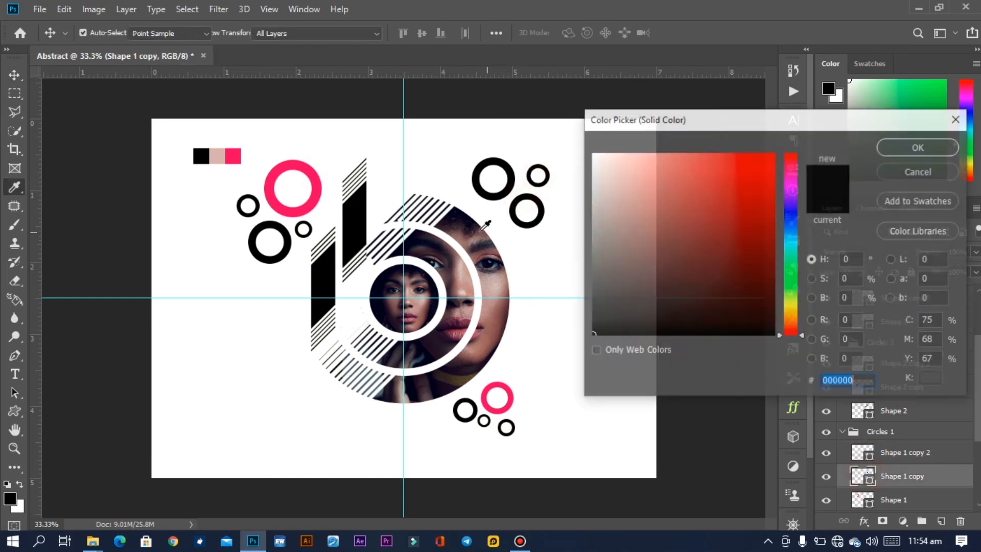
click(321, 182)
click(943, 151)
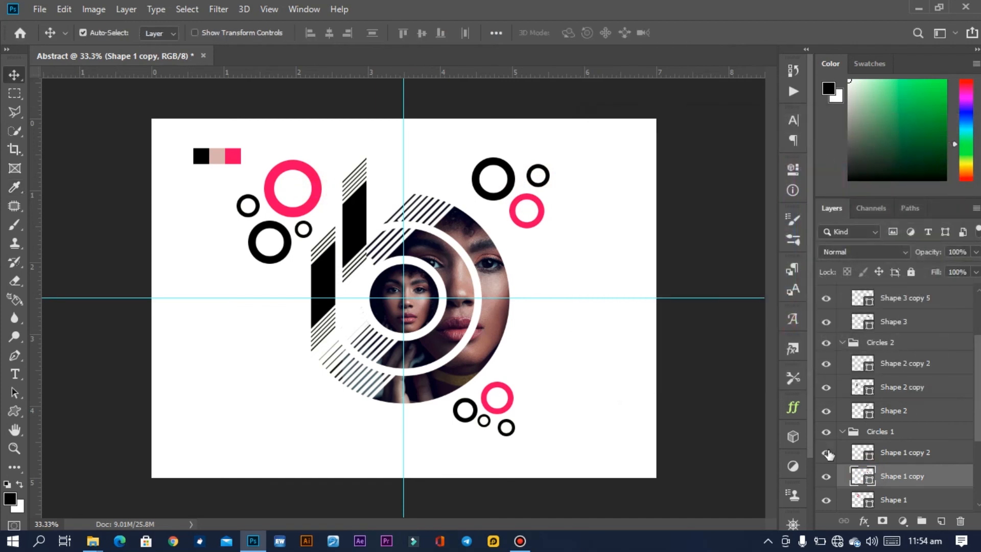
Recolour the lowest small ring of the lower-right cluster with the beige sampled from the colour squares (#cdb4b7).
click(512, 433)
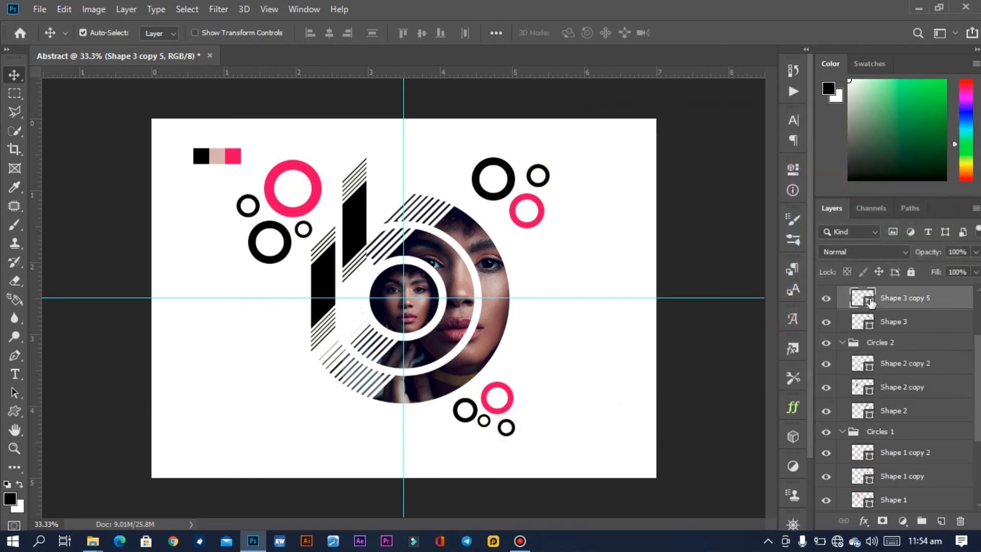
double_click(863, 301)
click(217, 156)
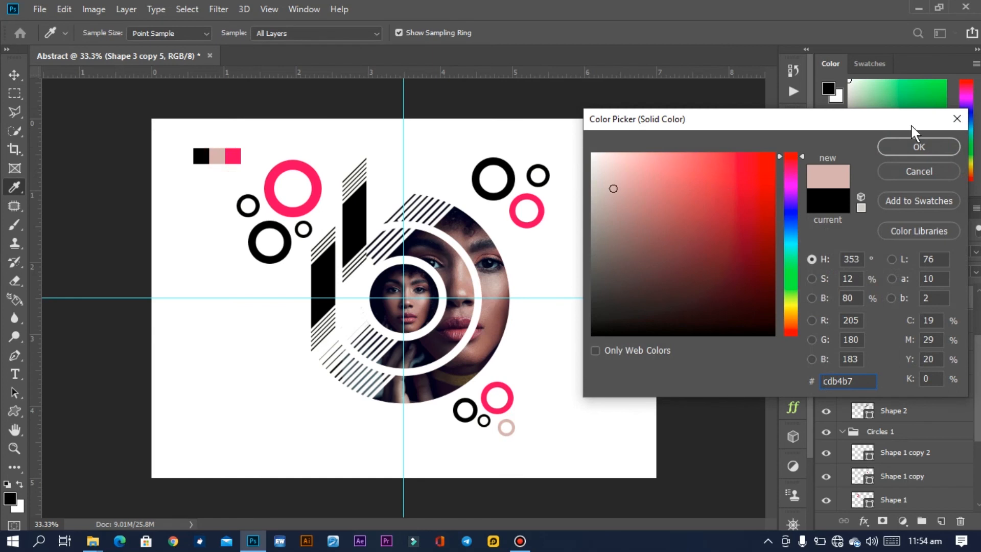
click(908, 147)
key(v)
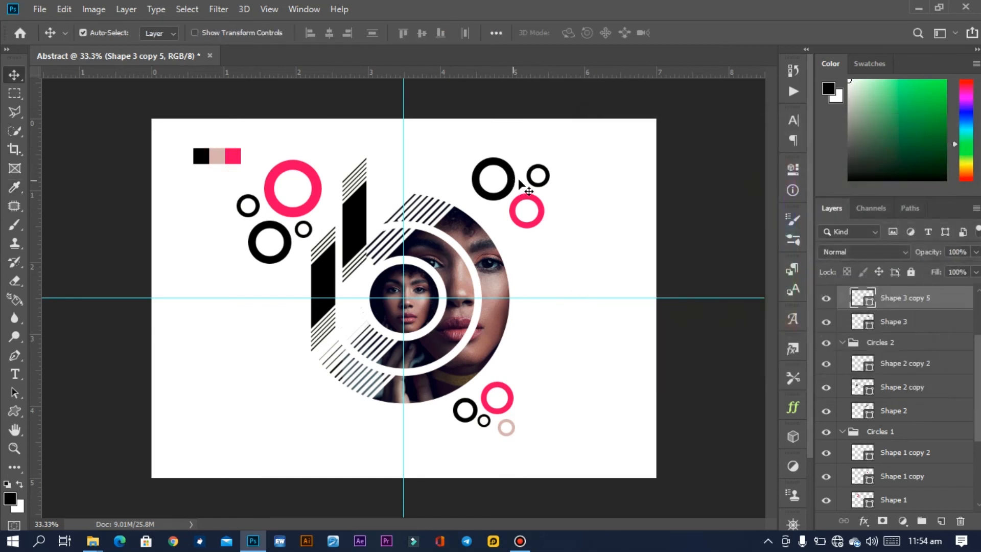
Recolour the smallest ring of the upper-right cluster with the beige sampled from the colour squares (#cdb4b7).
double_click(863, 322)
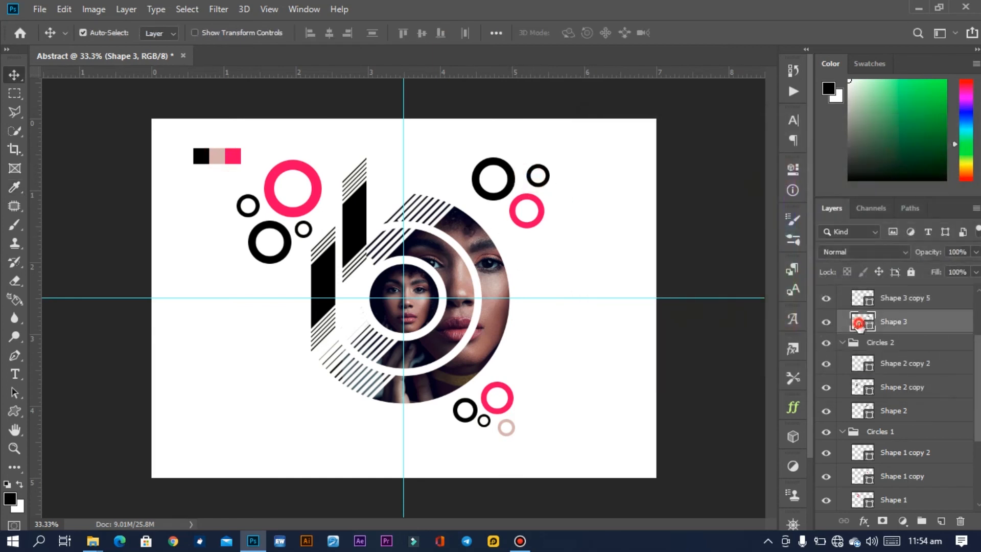
click(217, 156)
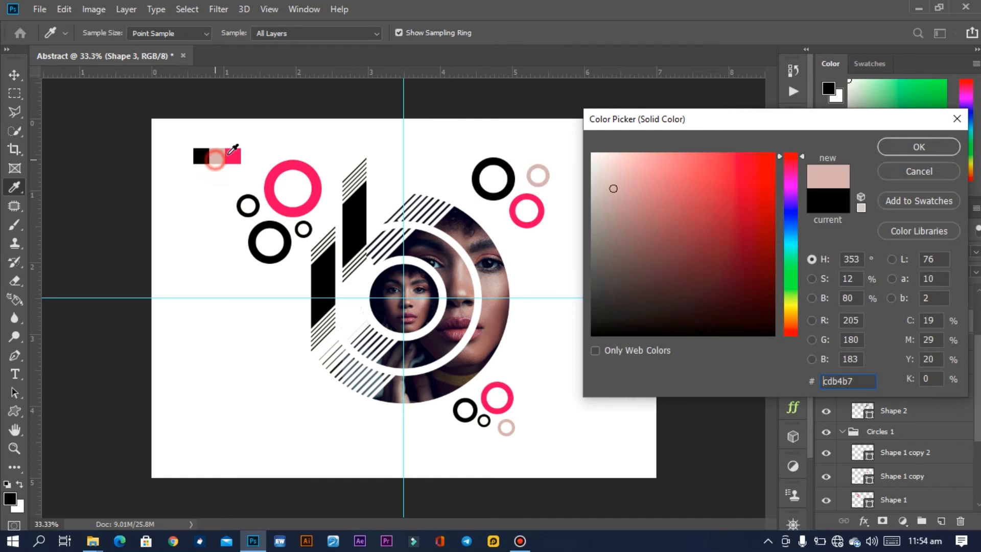
click(919, 146)
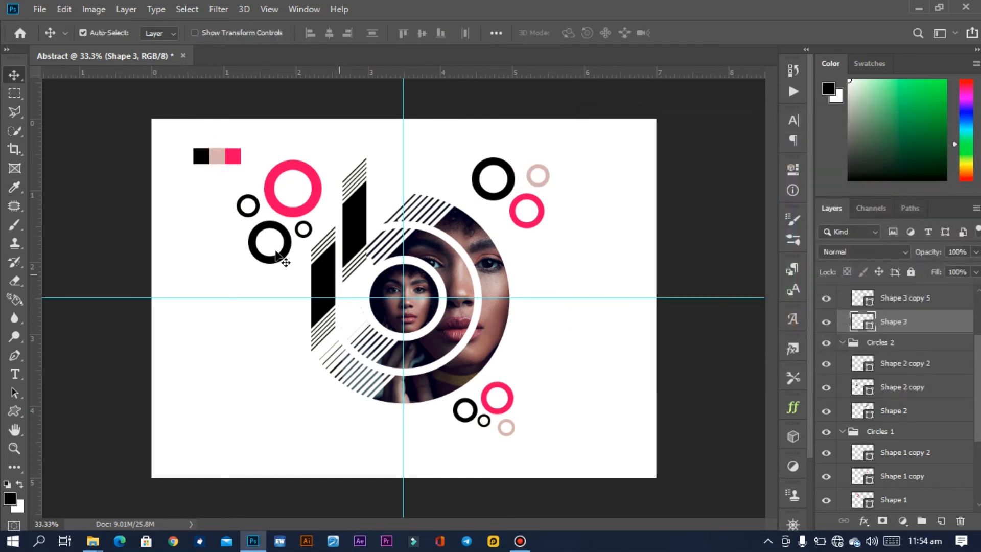
Recolour the second-largest ring of the upper-left cluster with the beige sampled from the colour squares (#cdb4b7).
click(286, 258)
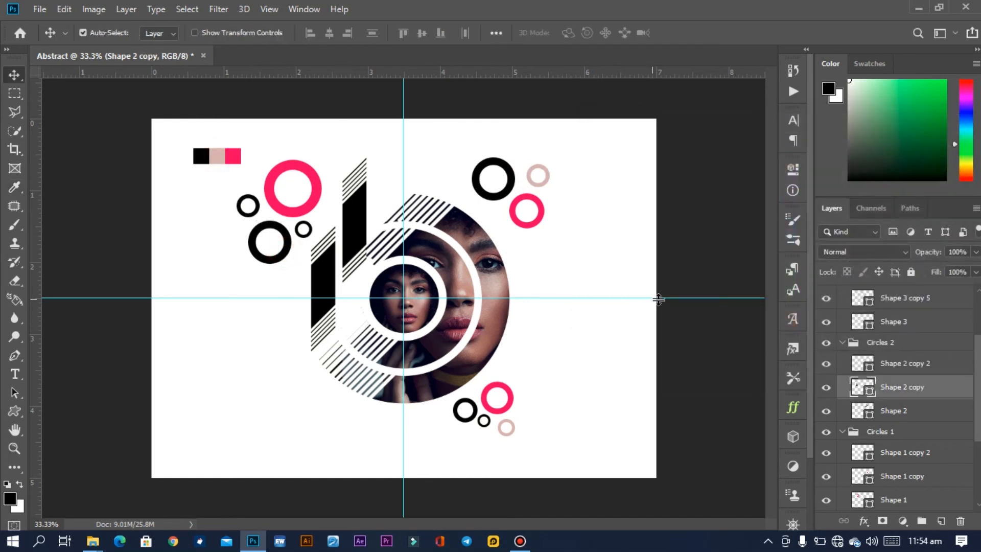
double_click(857, 381)
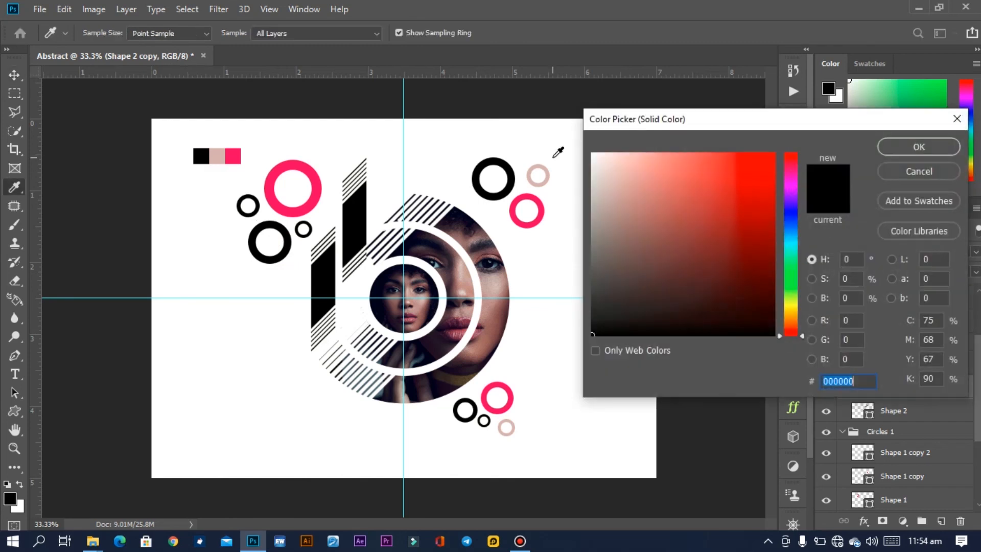
click(217, 155)
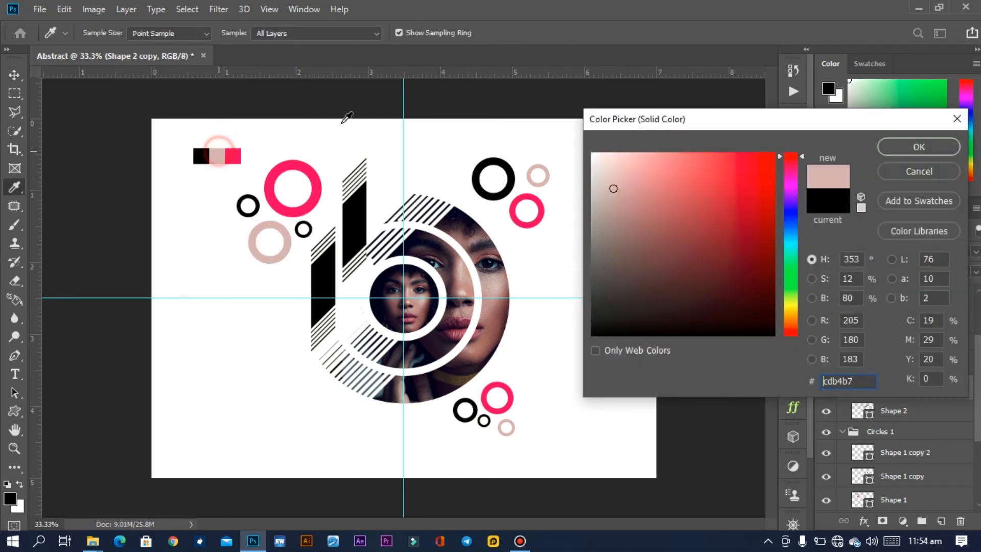
click(898, 147)
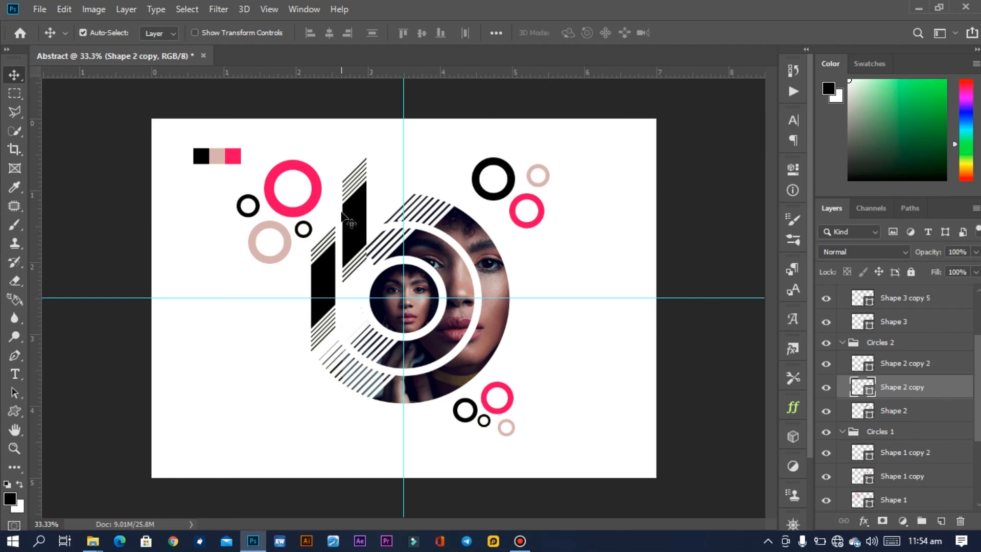
Add a layer mask to the large pink upper-left ring and stamp the diagonal streak brush at size 700 over its lower-right side.
click(313, 204)
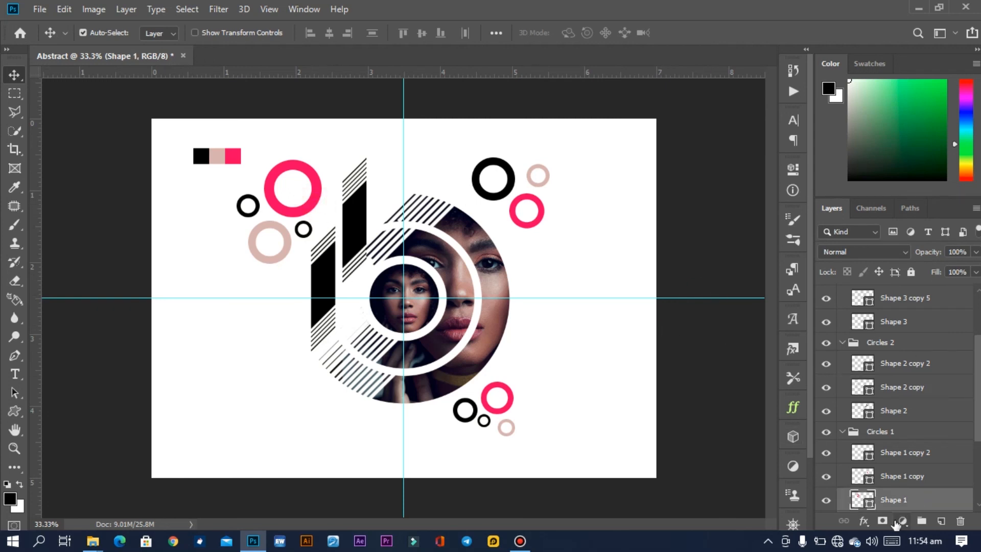
click(883, 522)
key(b)
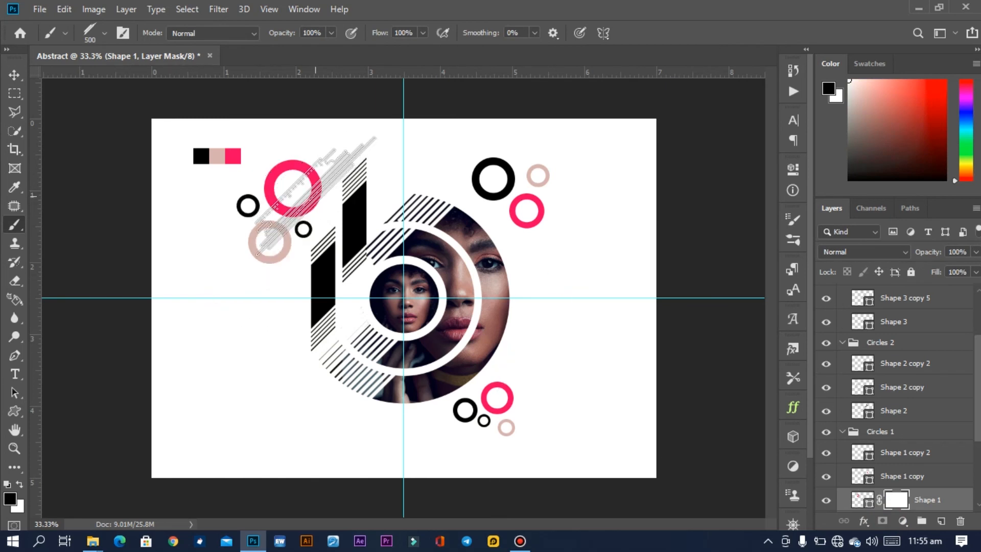
key(bracketright)
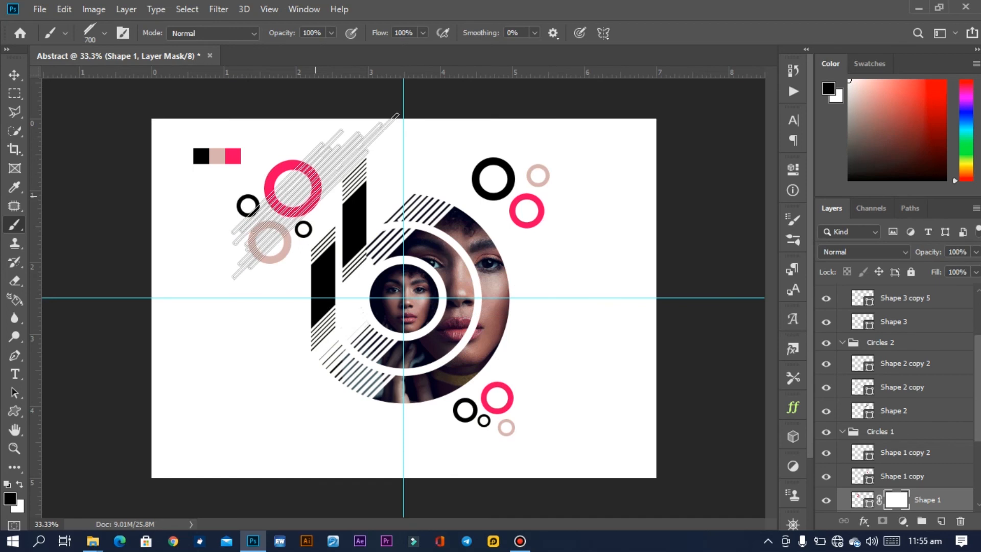
click(315, 196)
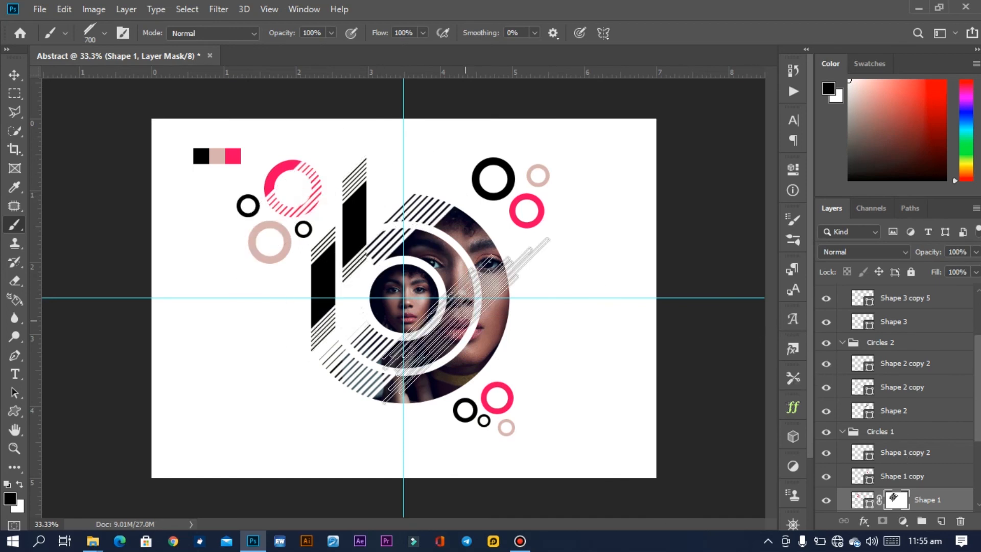
key(v)
Add a layer mask to the pink ring of the lower-right cluster and cut diagonal streaks into its upper-left side with the streak brush.
click(511, 403)
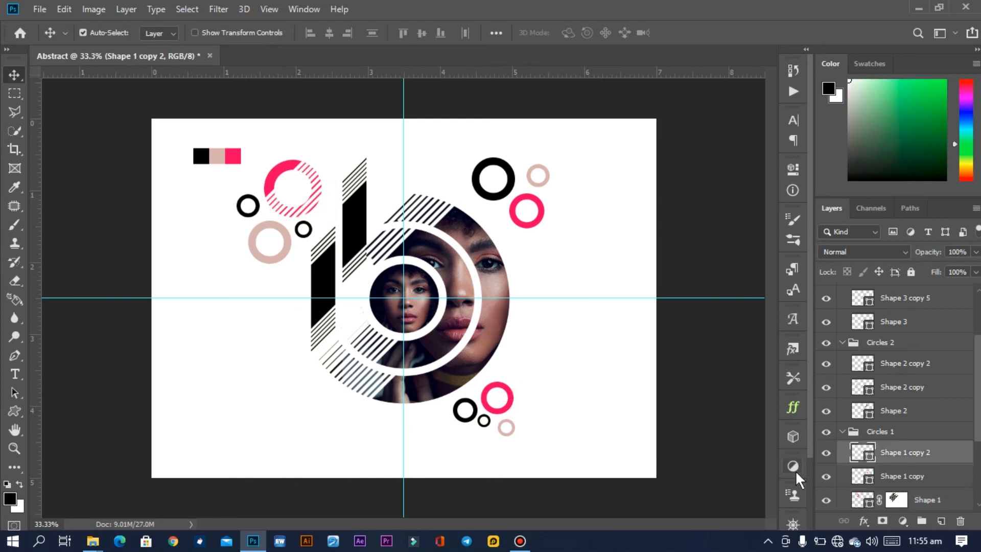
click(883, 521)
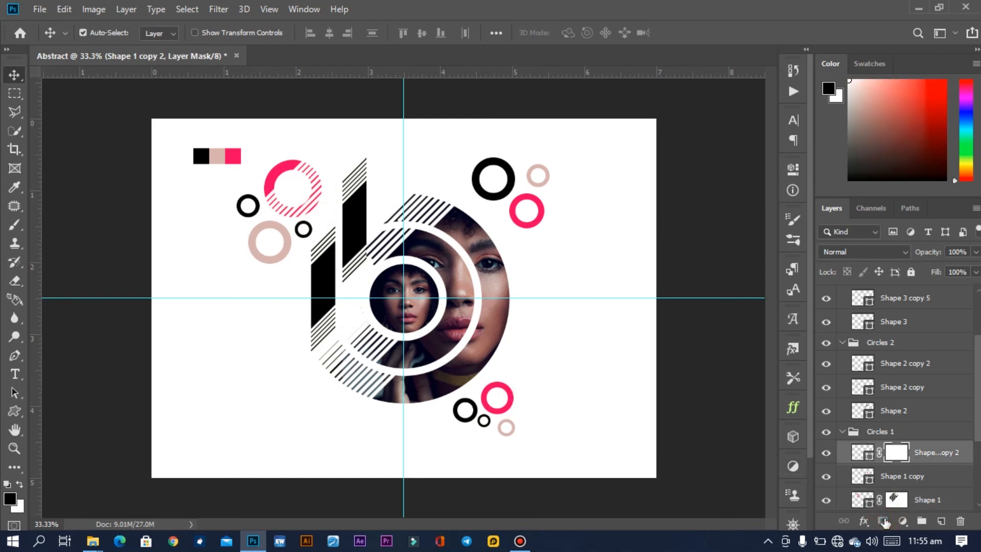
key(b)
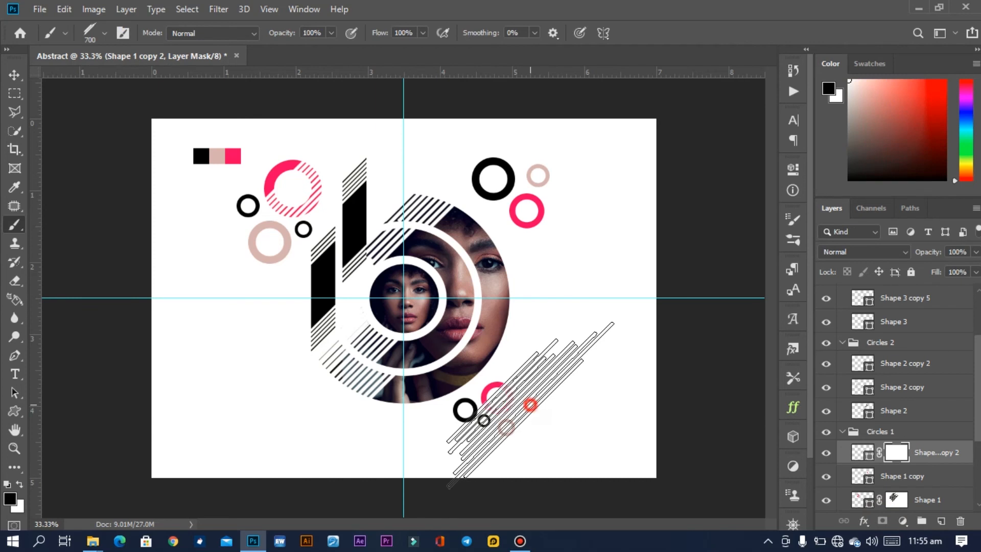
click(530, 405)
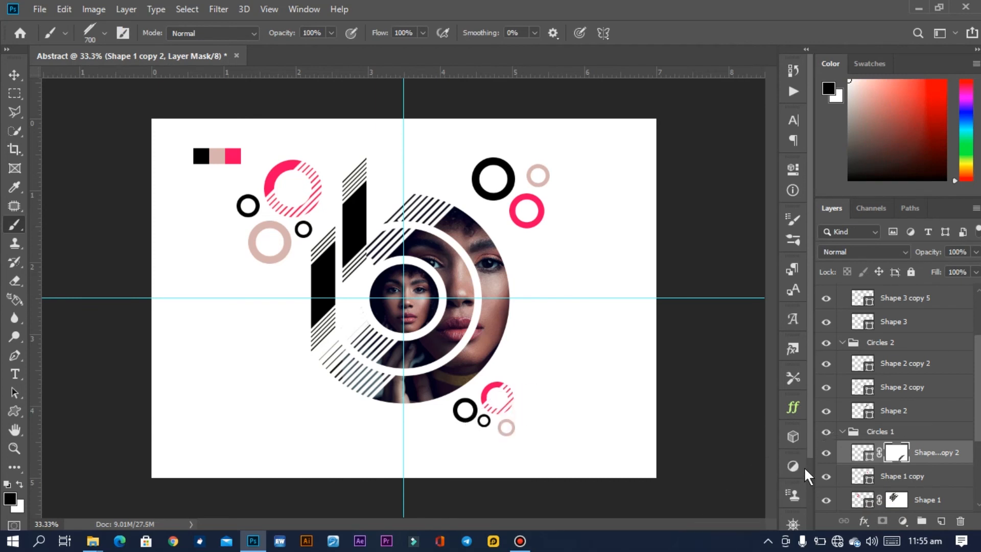
key(ctrl+z)
click(518, 377)
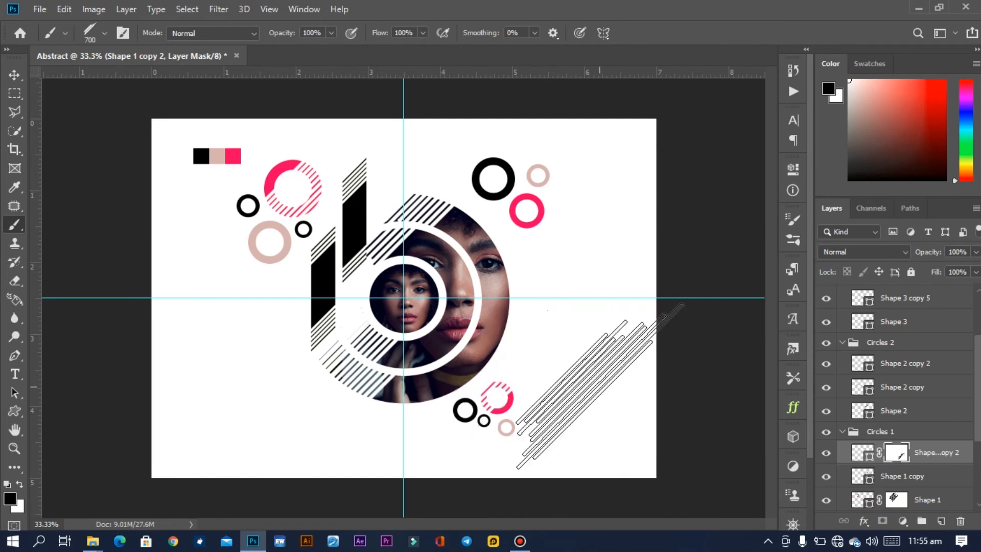
key(v)
Add a layer mask to the large beige ring of the upper-left cluster and brush diagonal streaks into its lower-right side.
click(296, 253)
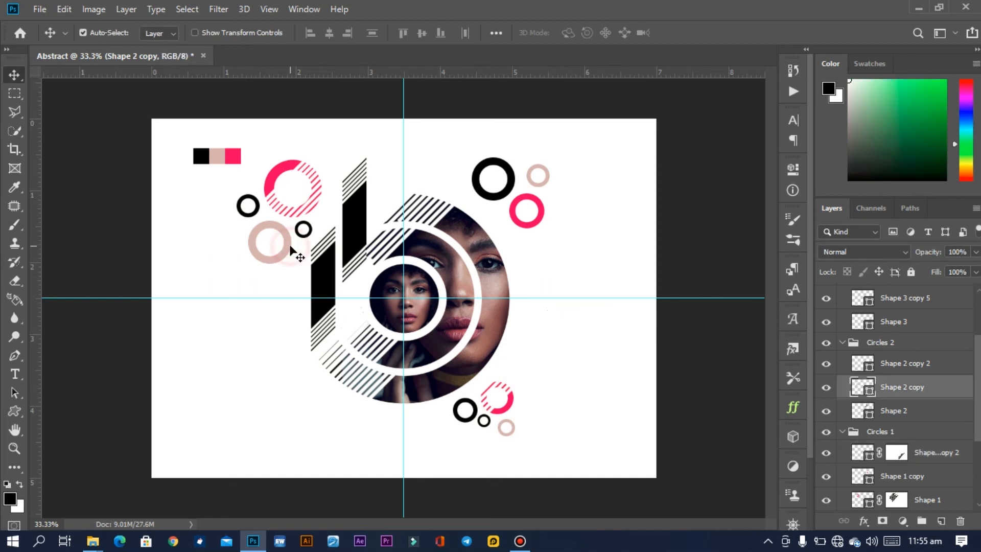
click(883, 521)
key(b)
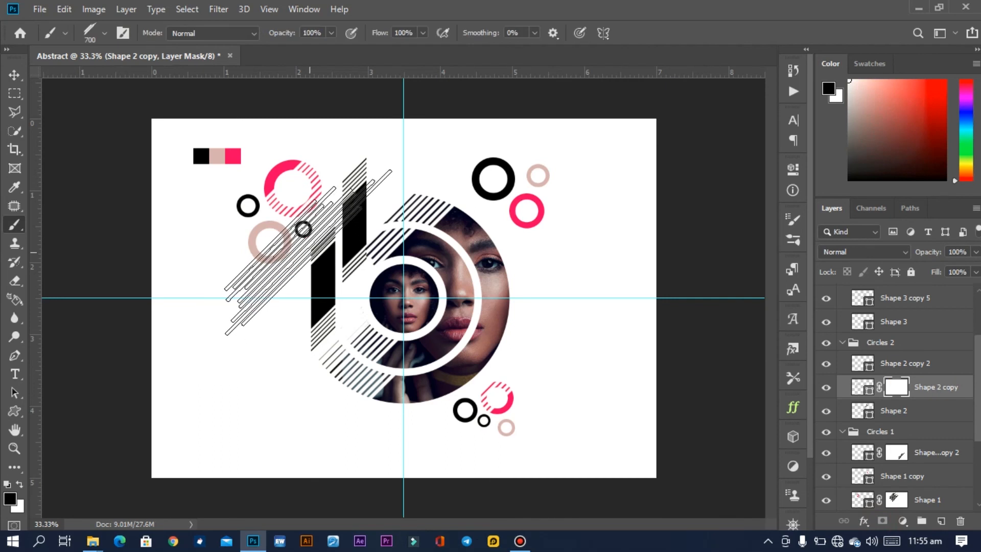
click(300, 252)
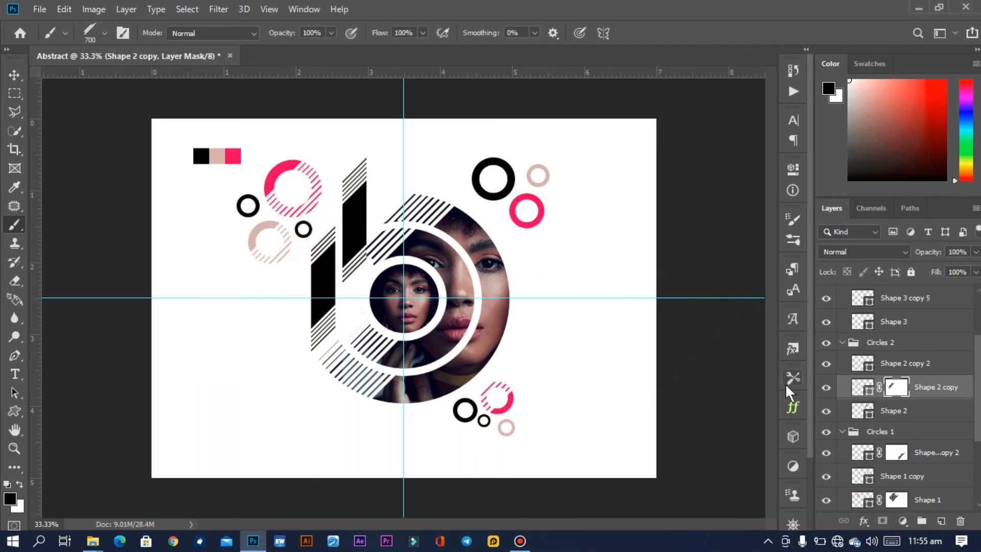
key(v)
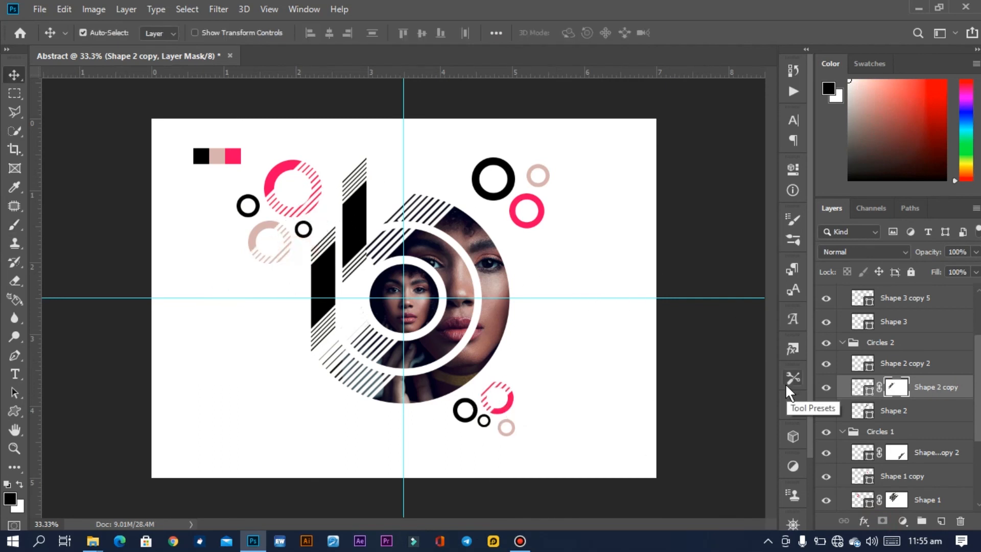
Add a layer mask to the pink ring of the upper-right cluster and brush diagonal streaks into its lower-right side.
click(529, 227)
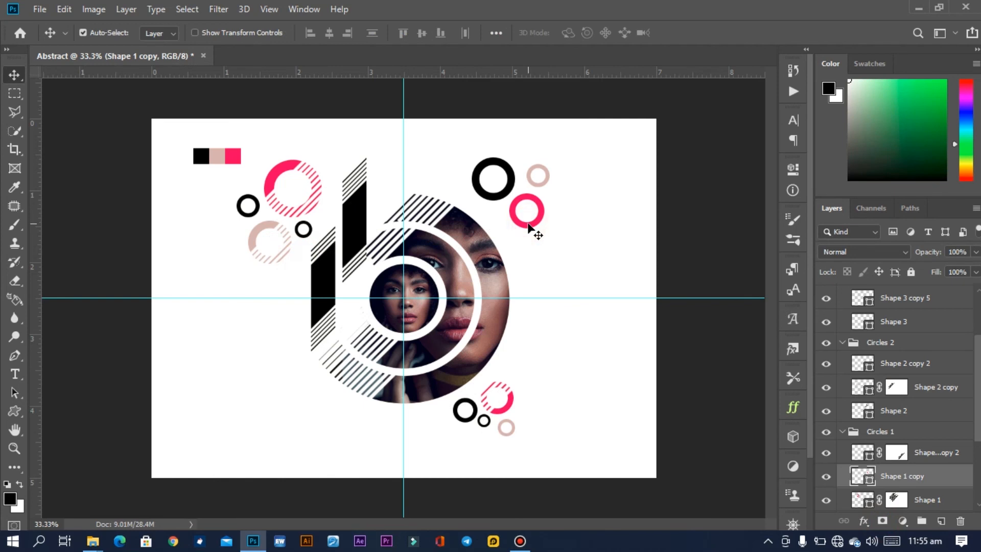
click(883, 521)
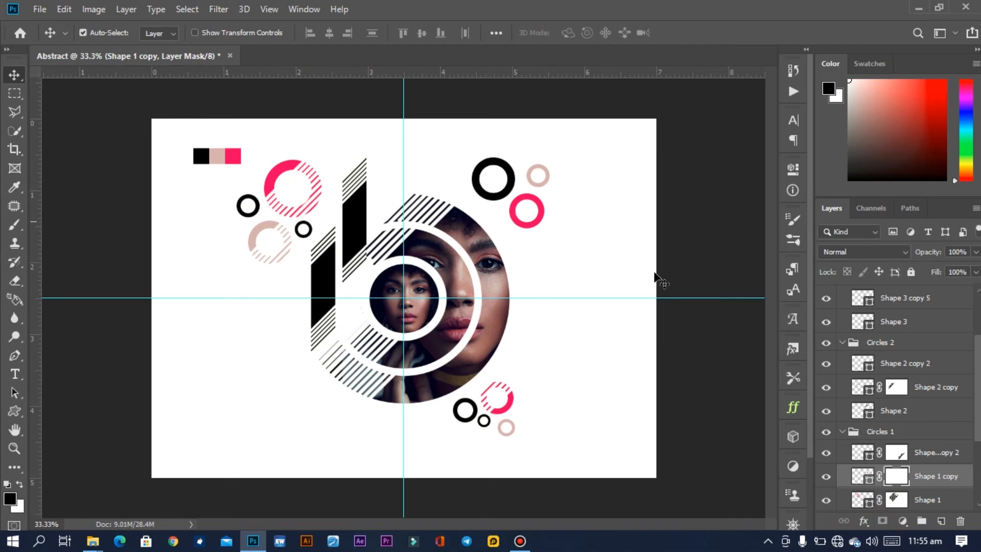
key(b)
click(558, 220)
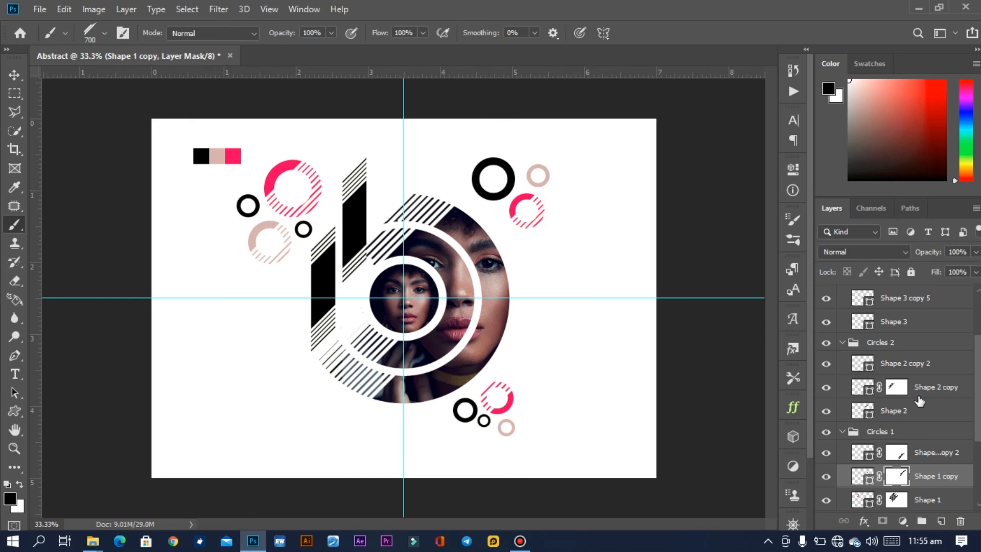
key(v)
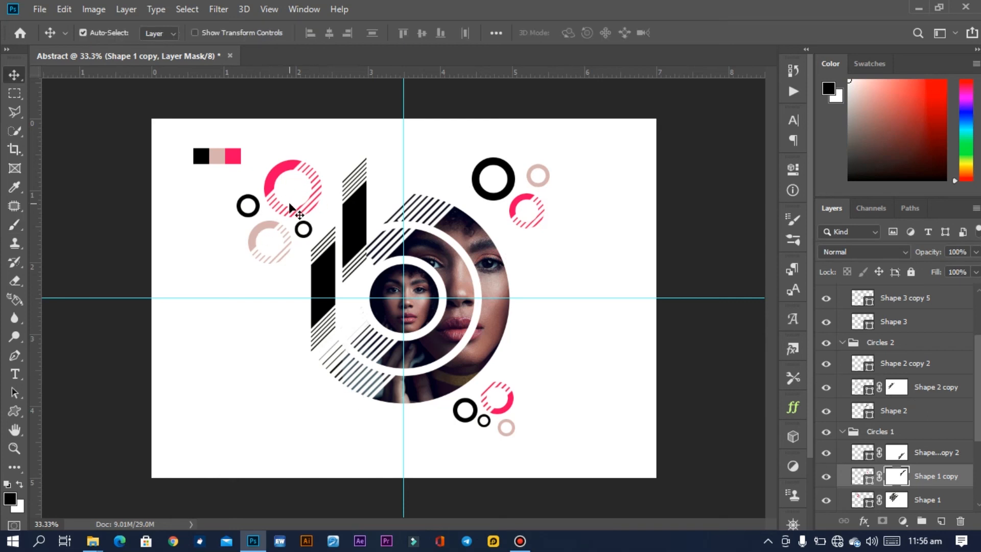
Add a layer mask to the large black ring of the upper-right cluster and brush diagonal streaks into its upper-left side.
click(506, 203)
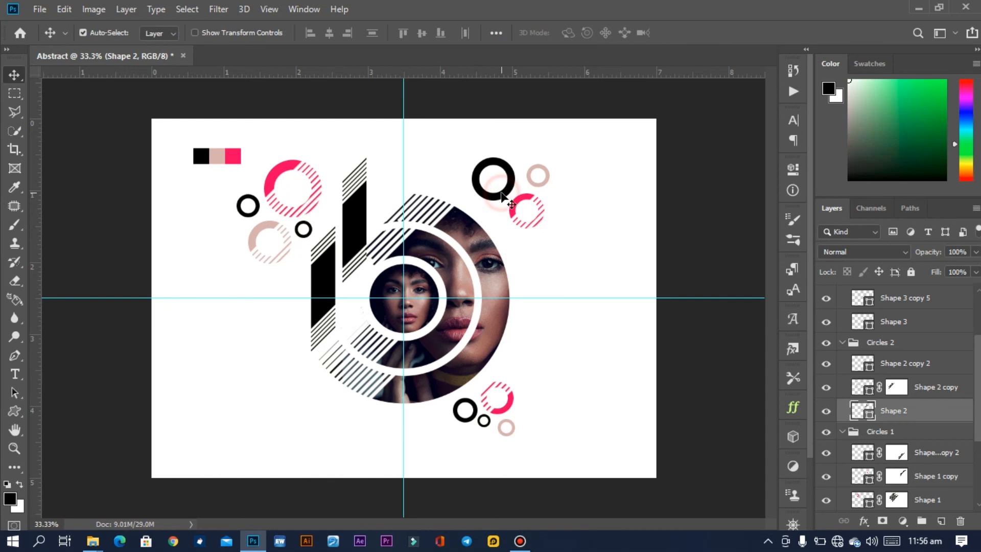
click(883, 521)
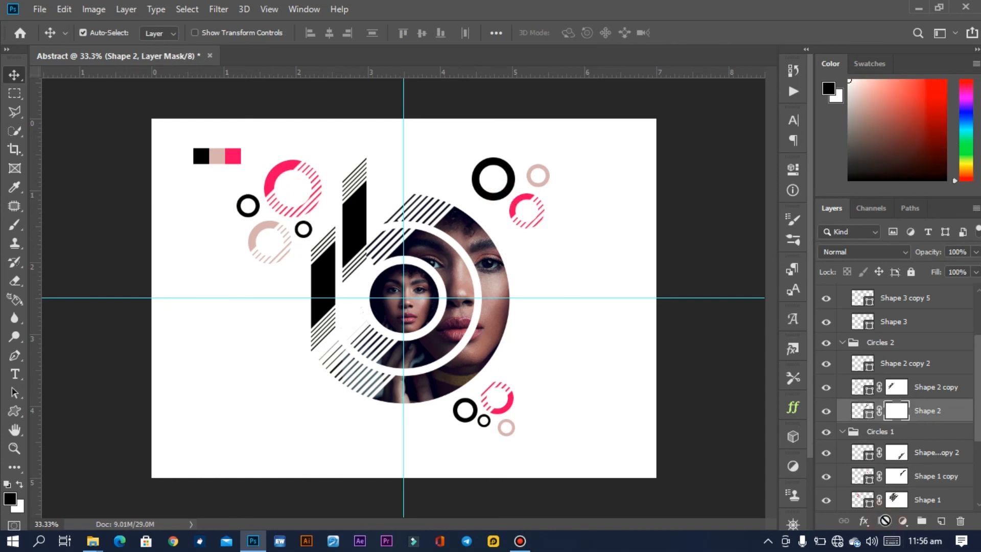
key(b)
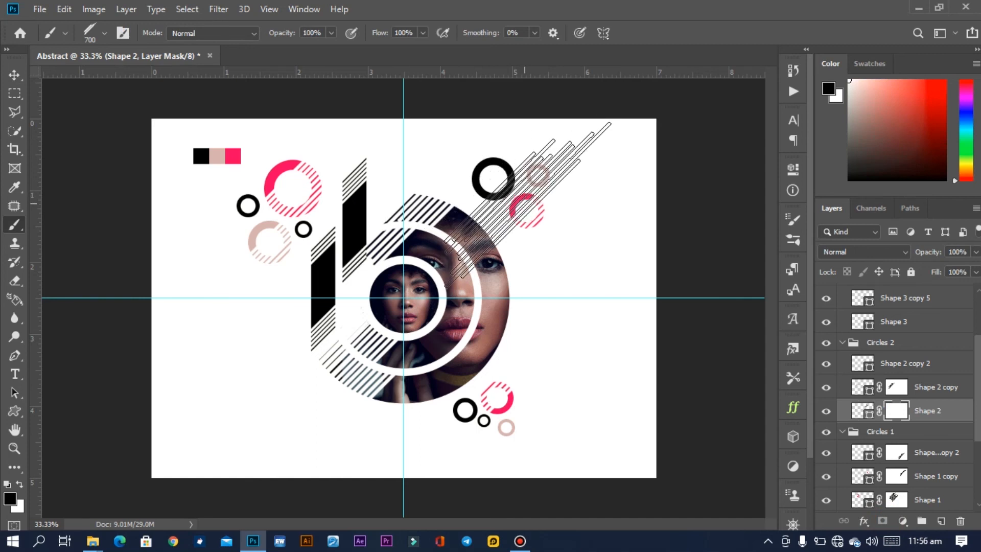
click(493, 194)
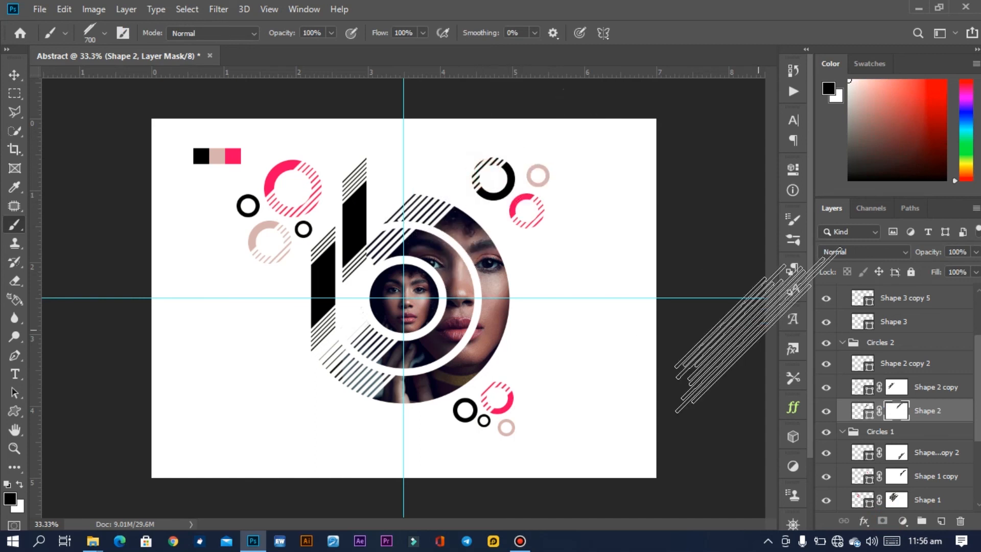
key(v)
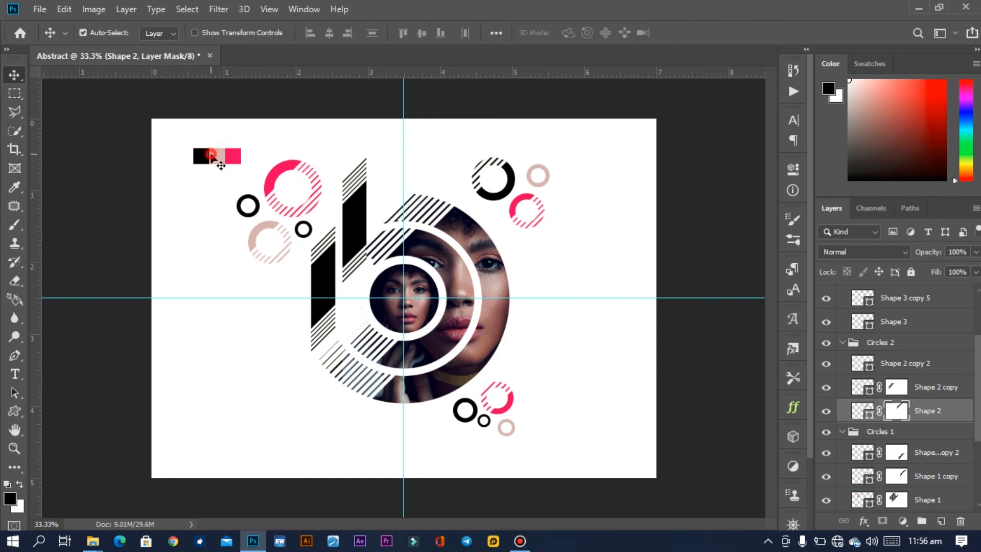
Hide Group 3, which holds the black, beige and pink colour swatches.
click(210, 152)
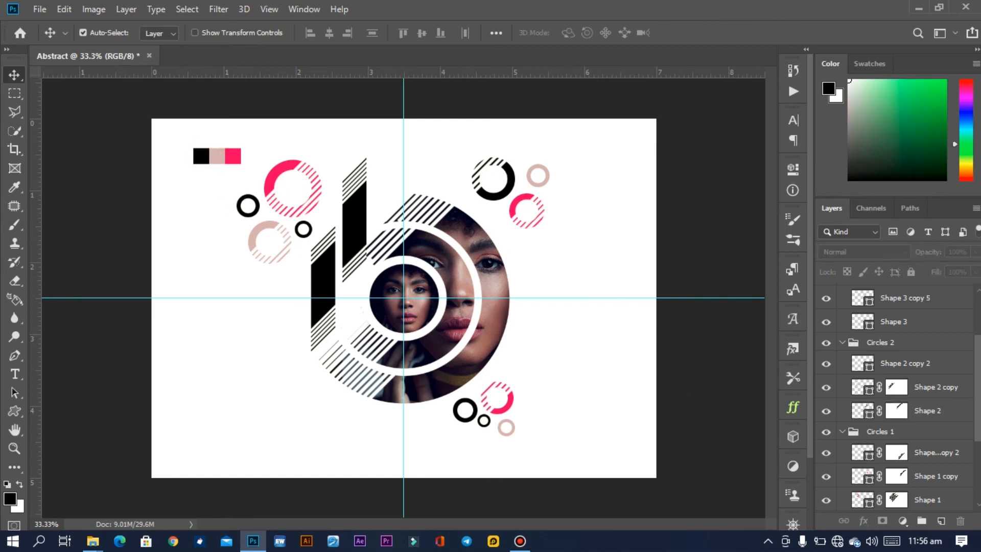
scroll(895, 398, down, 5)
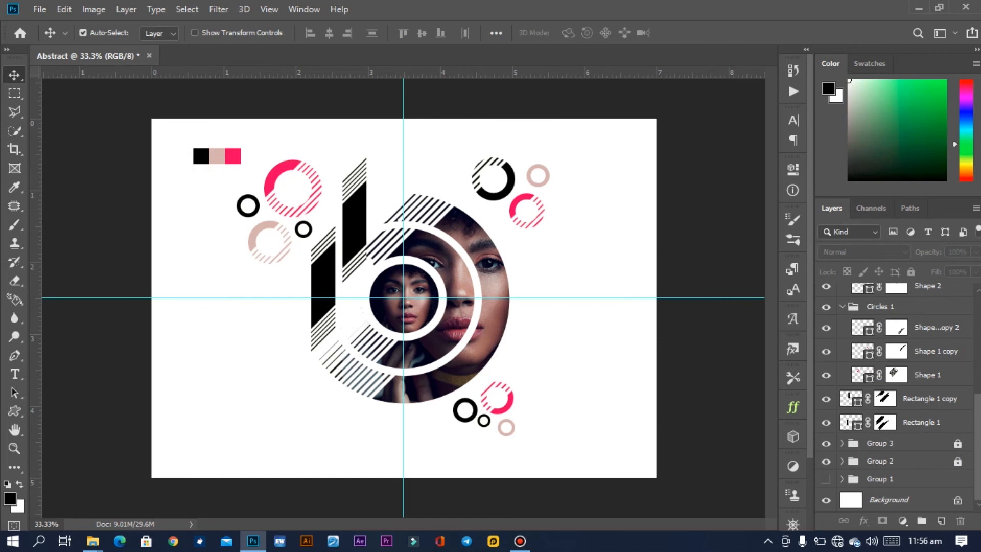
click(826, 443)
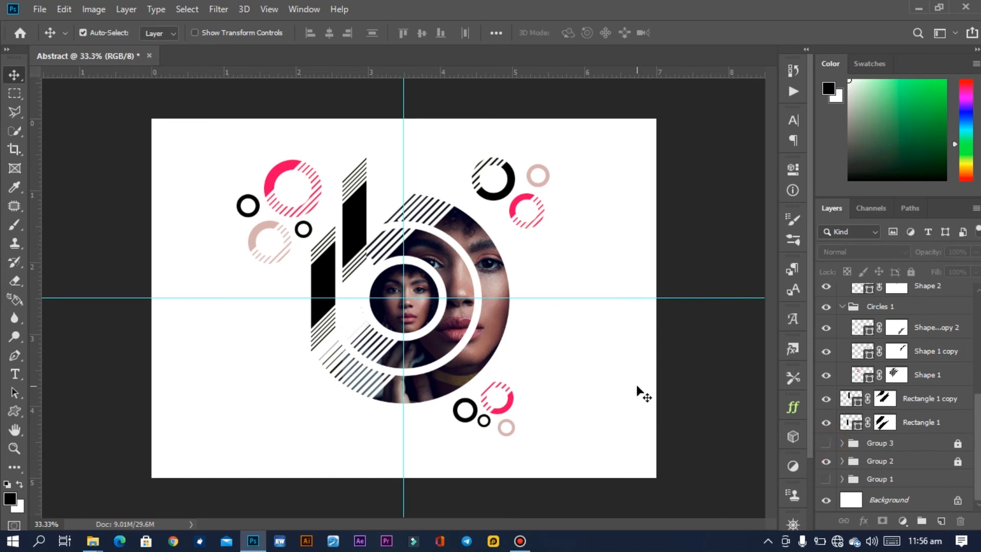
Scale down the upper-right ring cluster proportionally and move it slightly lower, closer to the portrait circle.
click(542, 217)
drag(475, 146, 567, 197)
drag(602, 158, 509, 217)
key(ctrl+t)
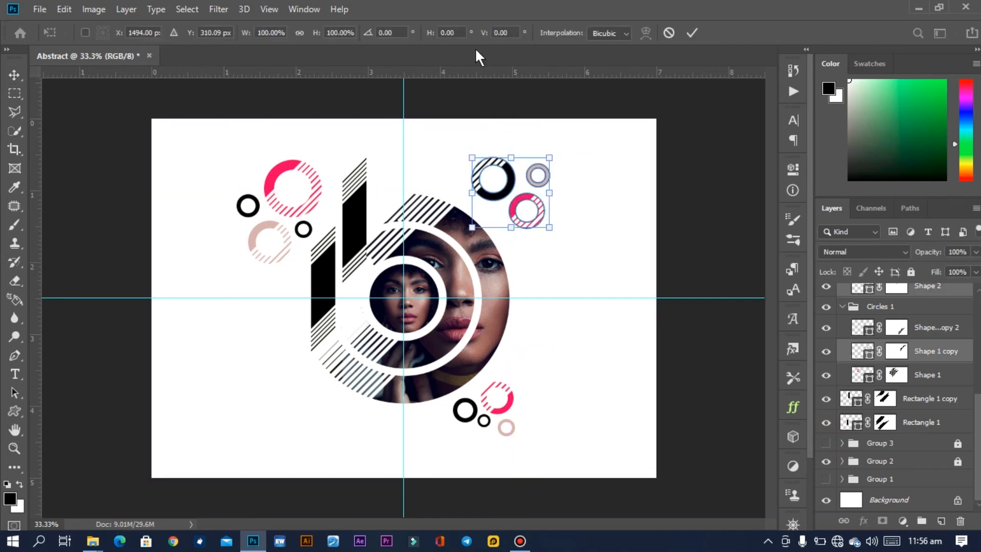
click(300, 33)
drag(314, 33, 296, 36)
drag(516, 205, 519, 223)
click(692, 32)
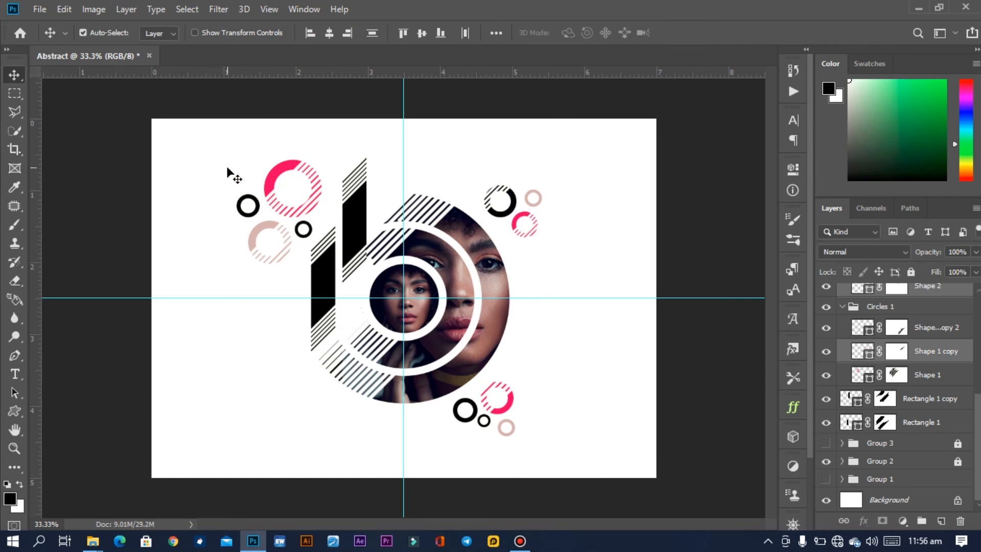
Try a different arrangement of the small black and beige rings in the lower-right cluster and undo the moves.
drag(225, 160, 300, 247)
click(292, 376)
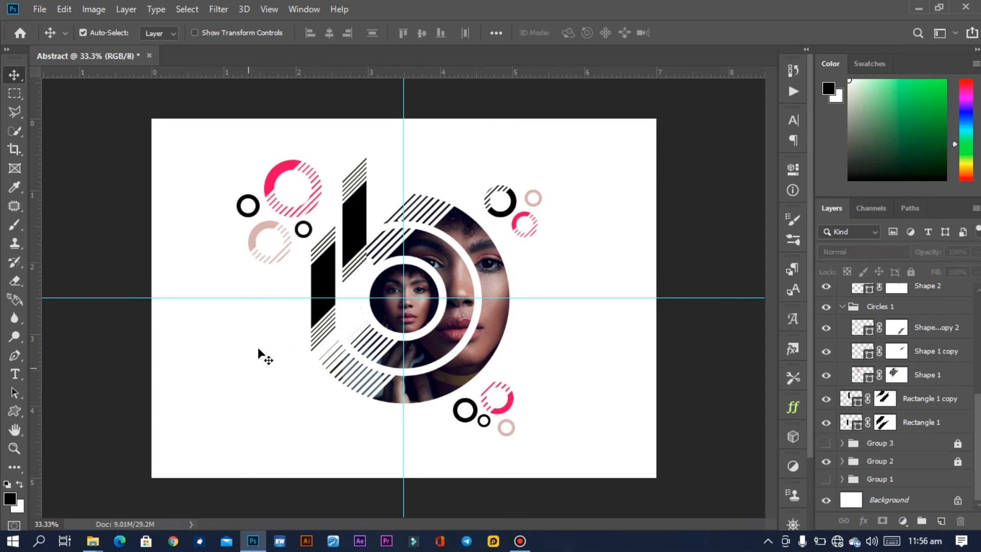
mouse_move(482, 427)
mouse_down()
mouse_move(489, 445)
mouse_move(495, 434)
mouse_move(479, 436)
mouse_move(501, 439)
mouse_move(511, 429)
mouse_move(485, 416)
mouse_up()
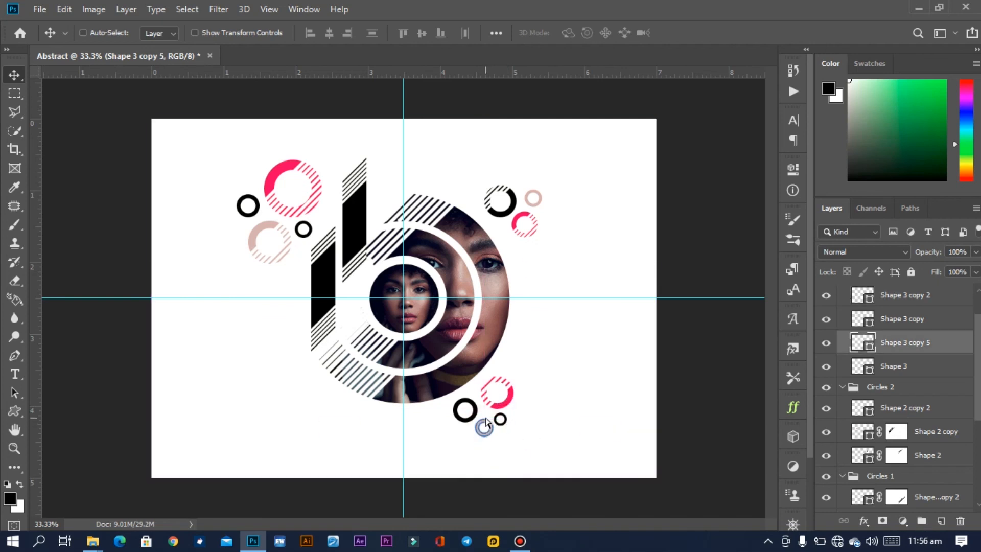
key(ctrl+z)
key(ctrl+z)
key(ctrl+z)
key(ctrl+z)
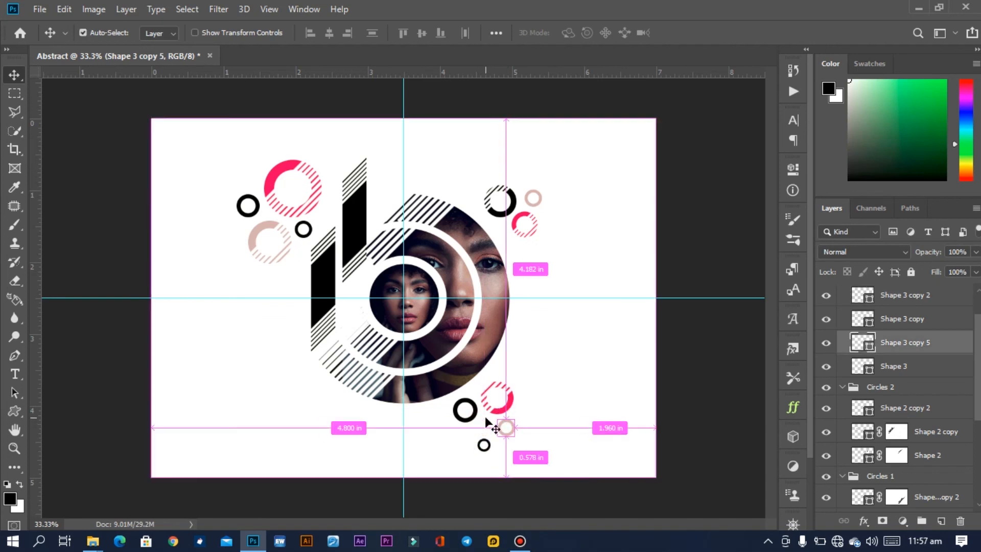
key(ctrl+z)
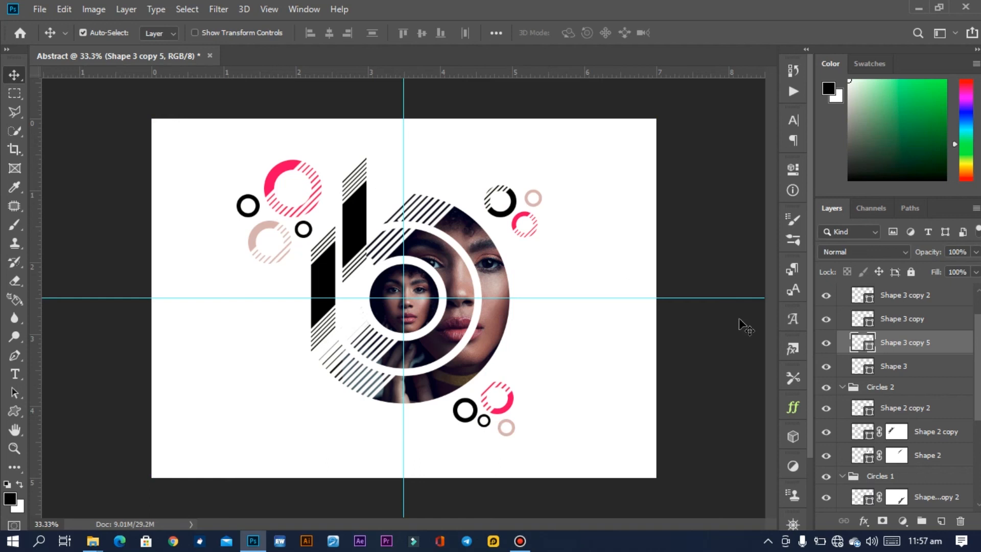
Collapse the Circles 2, Circles 1 and Circles 3 groups in the layer stack.
click(842, 387)
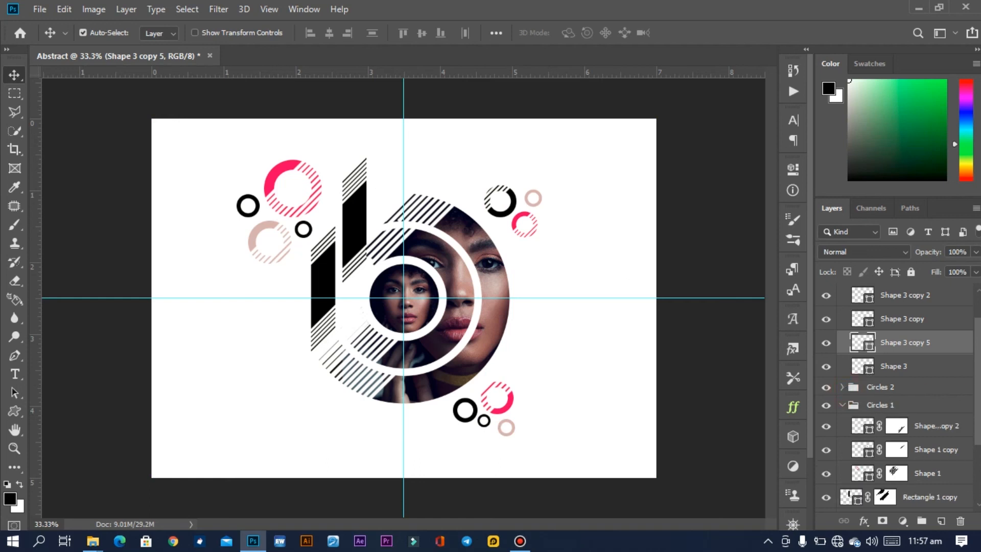
click(842, 405)
drag(979, 398, 978, 375)
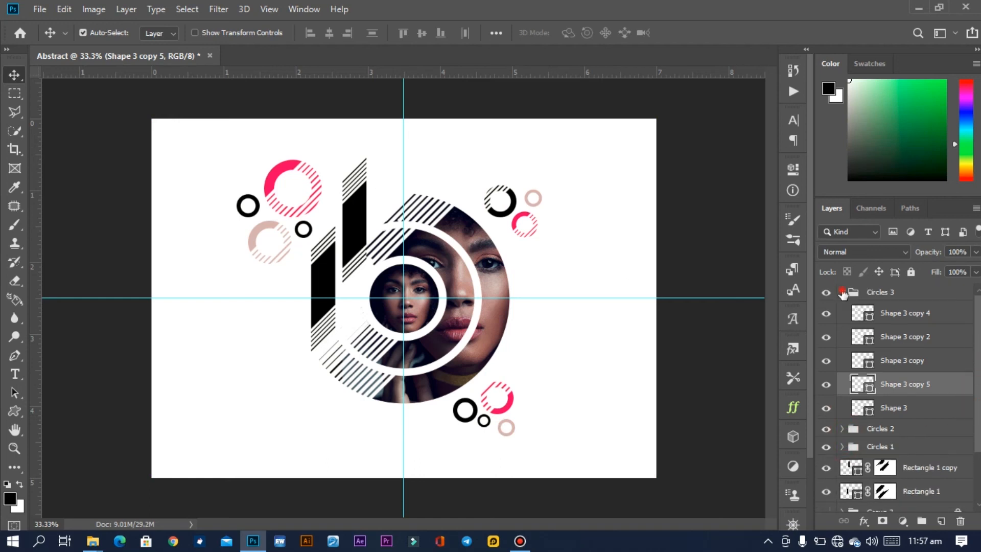
click(842, 292)
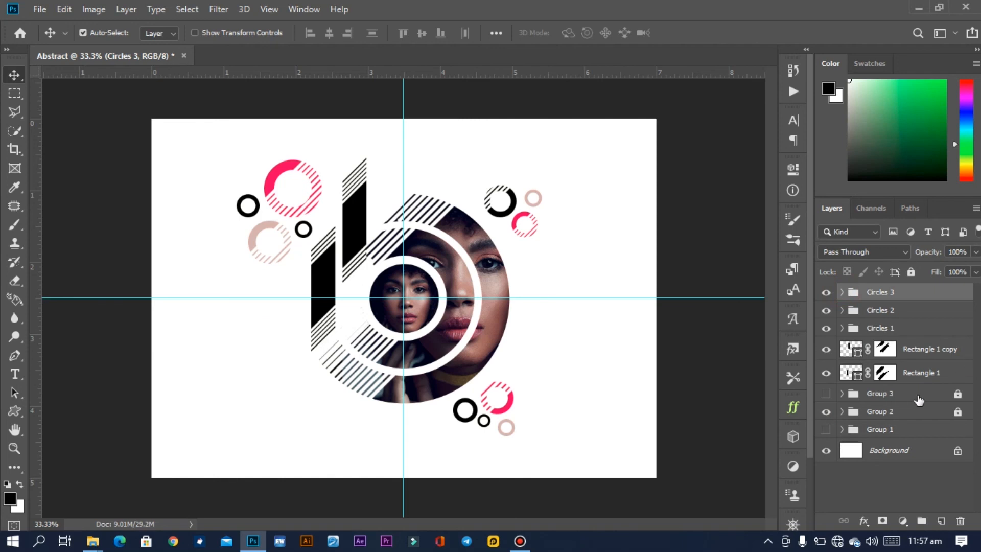
Unlock Group 2, rename it Model, and toggle its visibility off and on to check its contents.
click(958, 413)
double_click(890, 412)
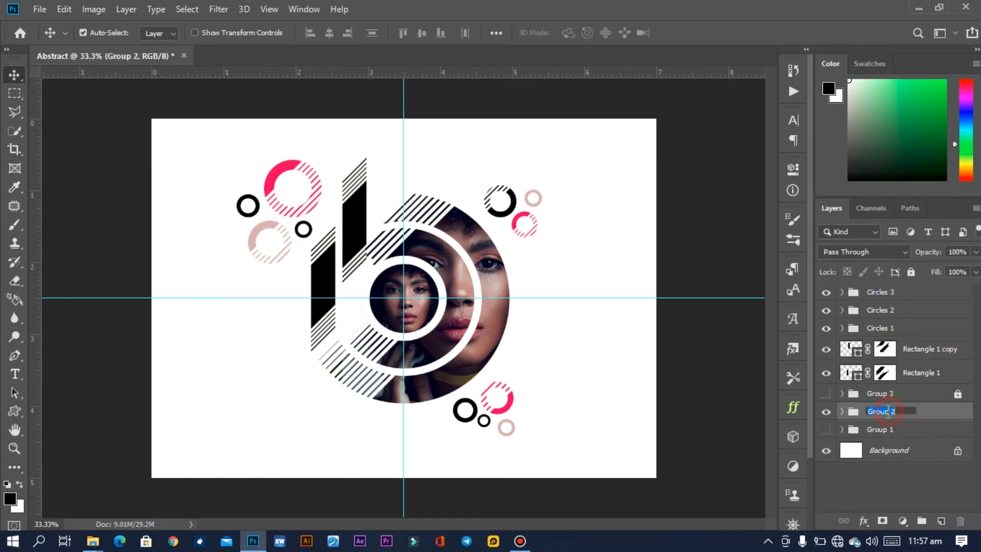
text(Model)
key(Return)
click(827, 411)
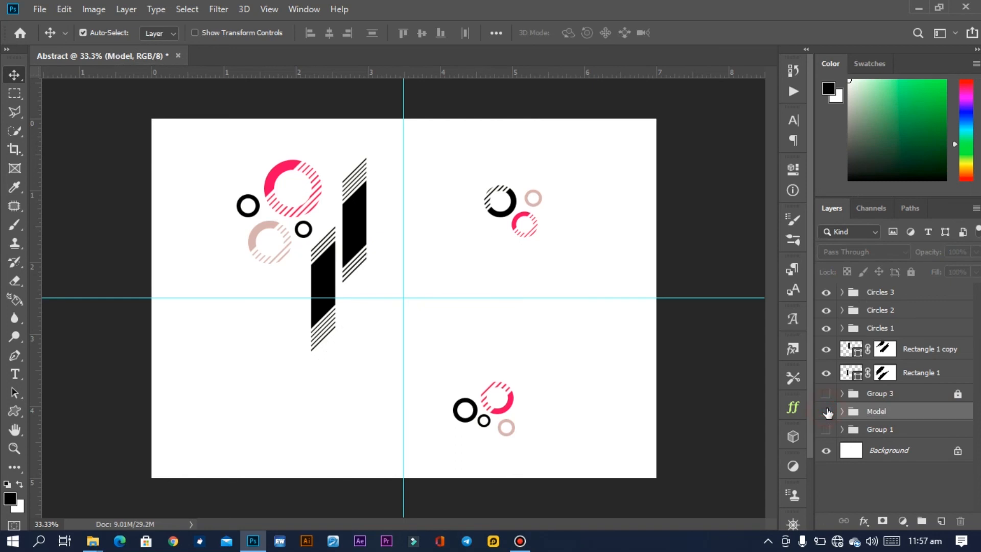
click(827, 411)
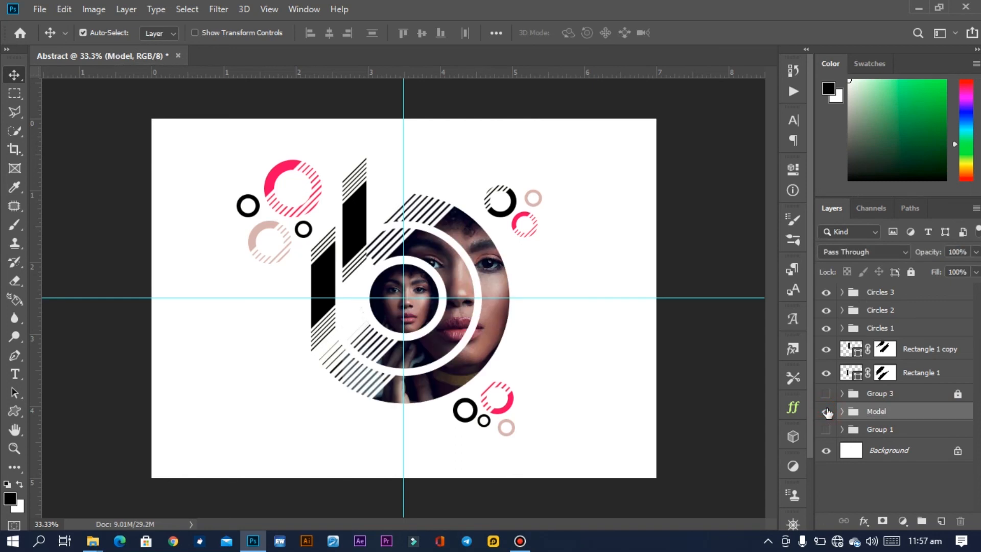
Move the Rectangle 1 and Rectangle 1 copy layers into the Model group.
click(912, 373)
shift+click(916, 349)
drag(913, 348, 910, 409)
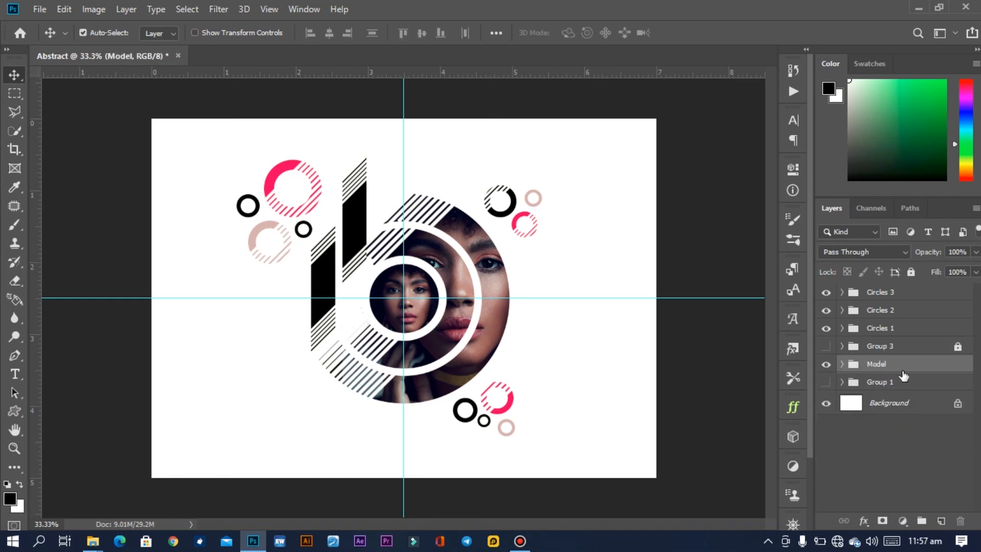
click(842, 328)
click(842, 328)
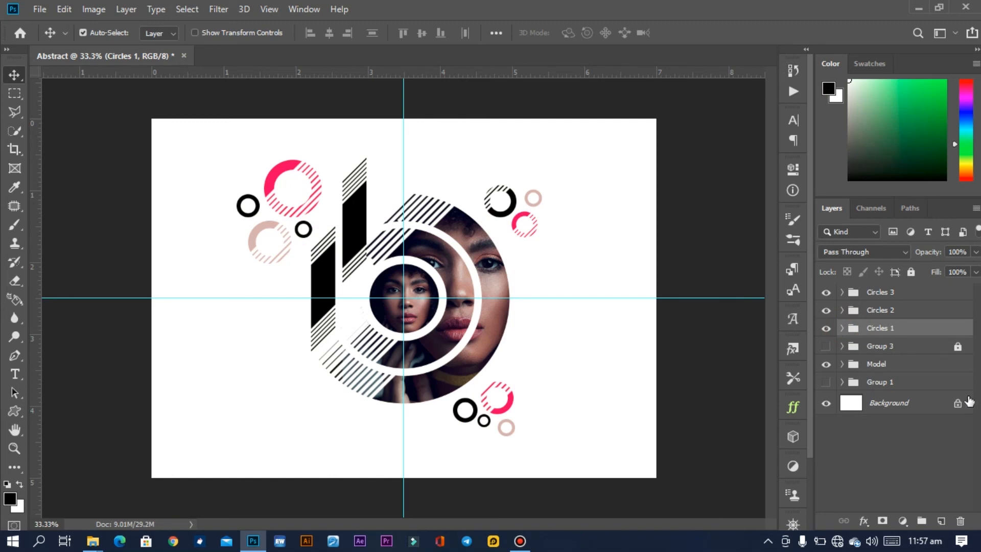
Move the locked Group 3 below Group 1, directly above the Background layer.
click(881, 369)
shift+click(887, 330)
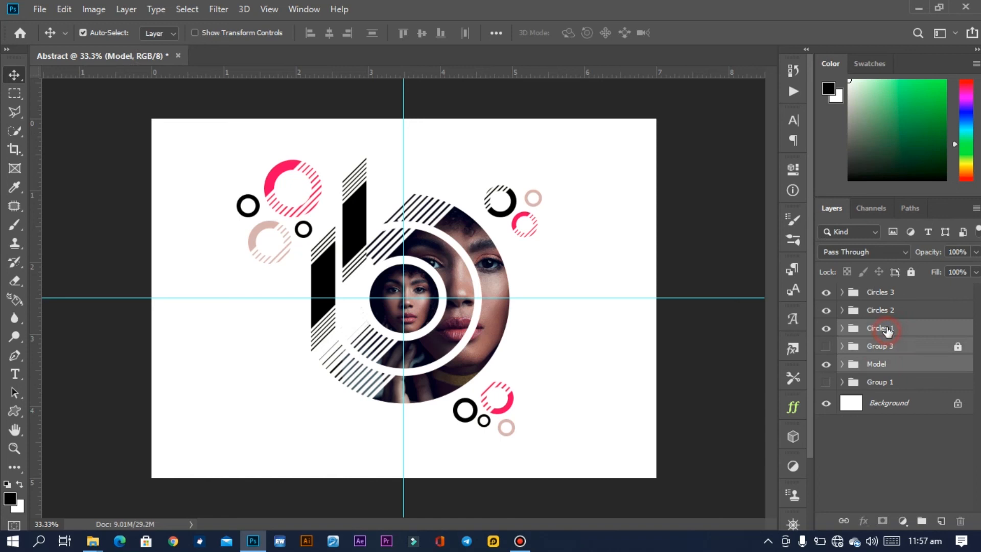
shift+click(890, 296)
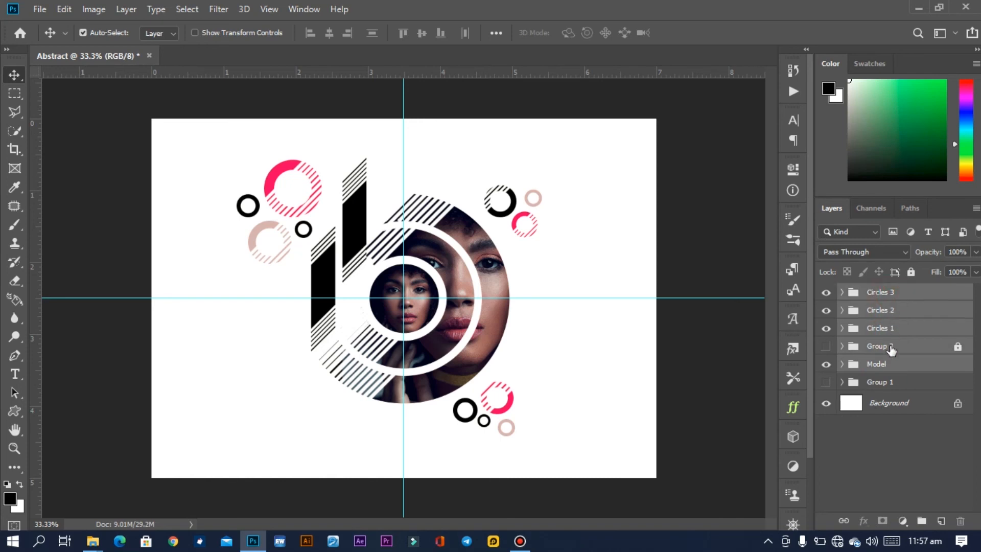
key(super)
key(super)
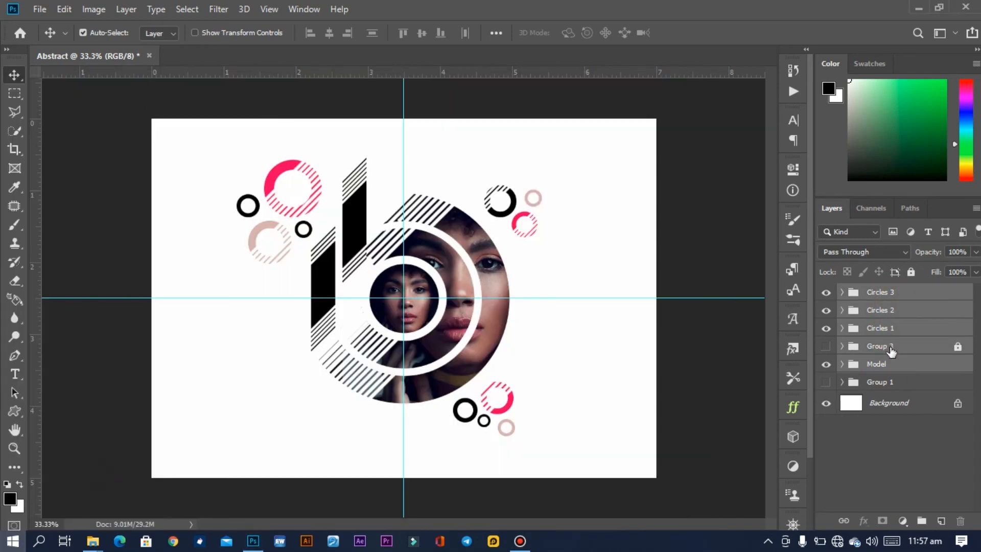
ctrl+click(891, 349)
drag(891, 350, 894, 392)
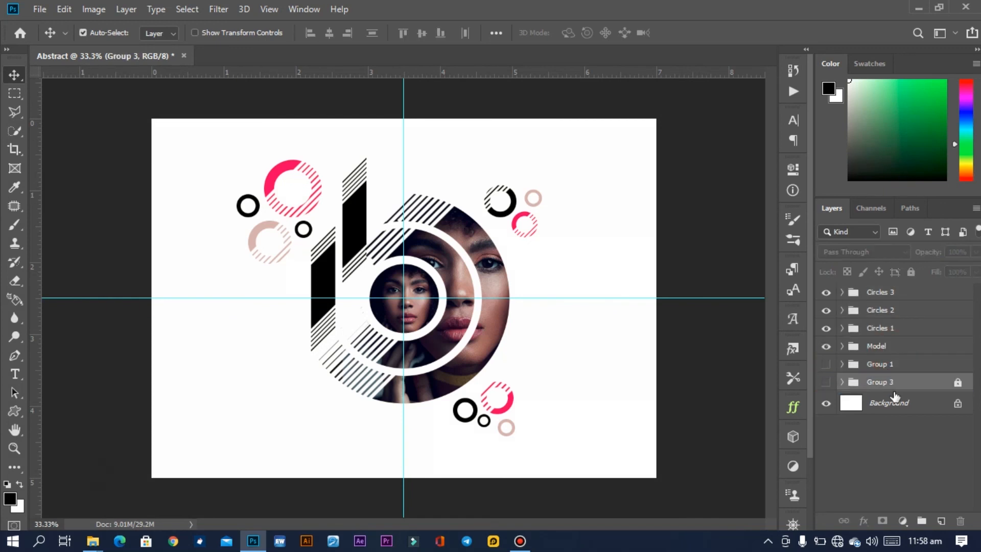
Expand the Model group and unlock the locked photo and circle layers inside it.
click(883, 349)
shift+click(888, 294)
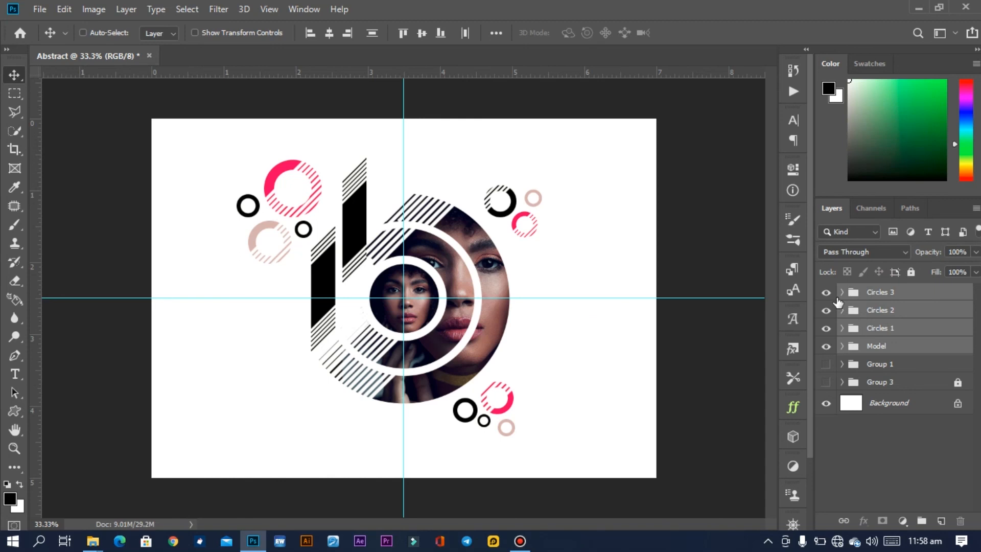
ctrl+click(842, 346)
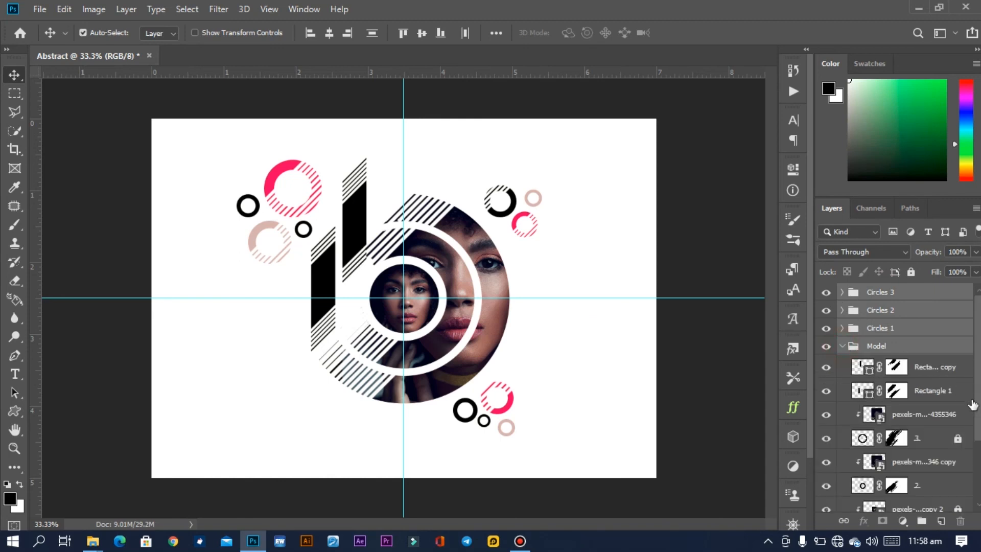
scroll(960, 440, down, 3)
click(958, 422)
click(958, 446)
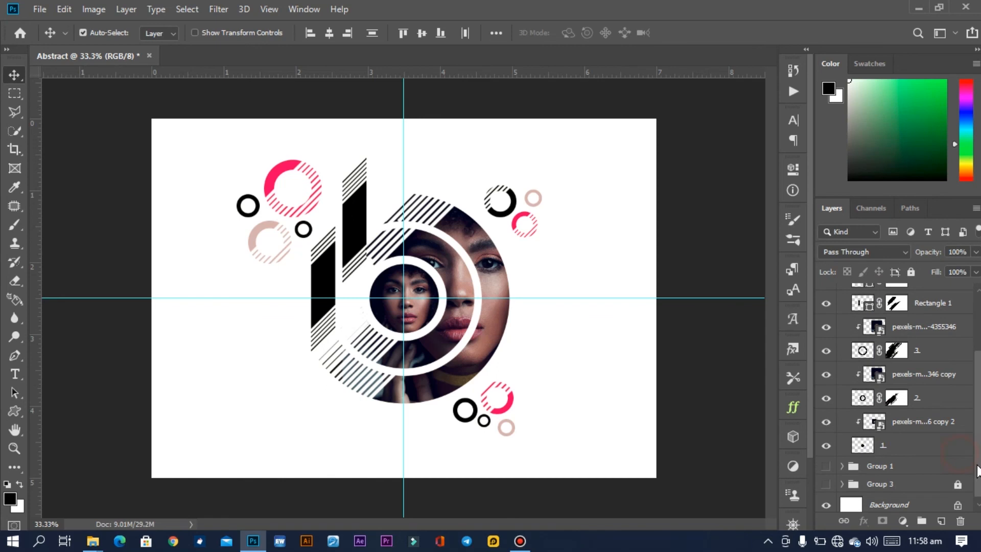
Unlock and show Group 3 to check its colour swatches, and lock and hide it again.
click(956, 487)
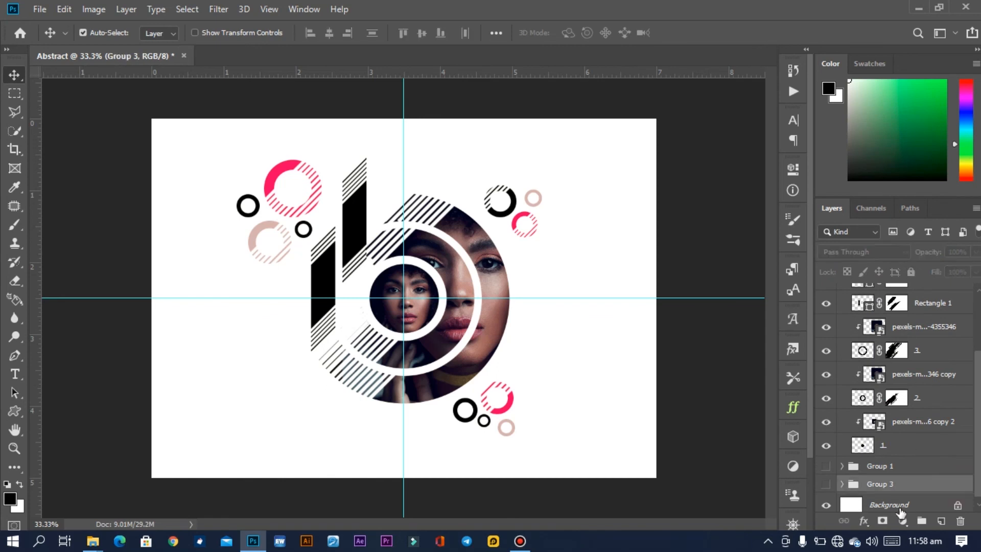
click(897, 501)
click(827, 479)
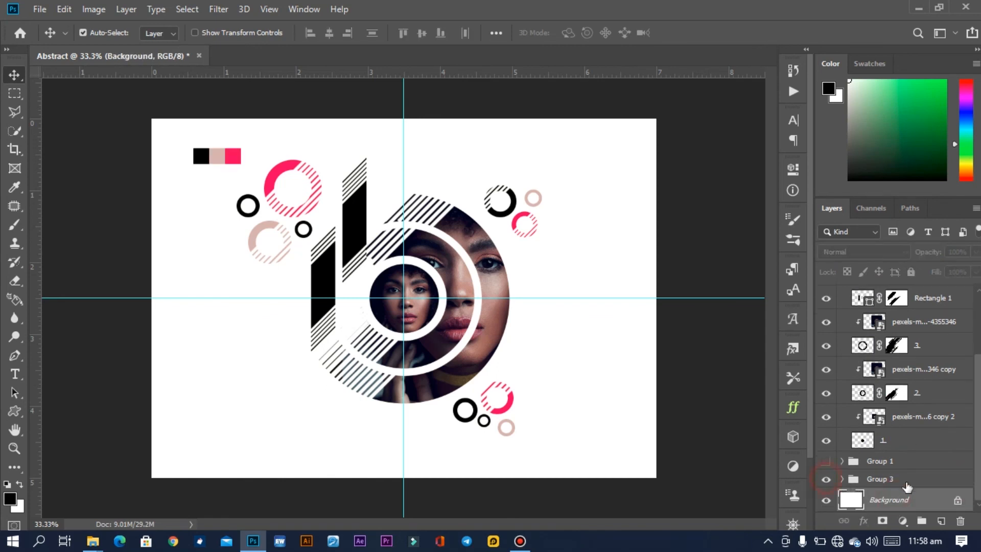
click(907, 485)
click(911, 272)
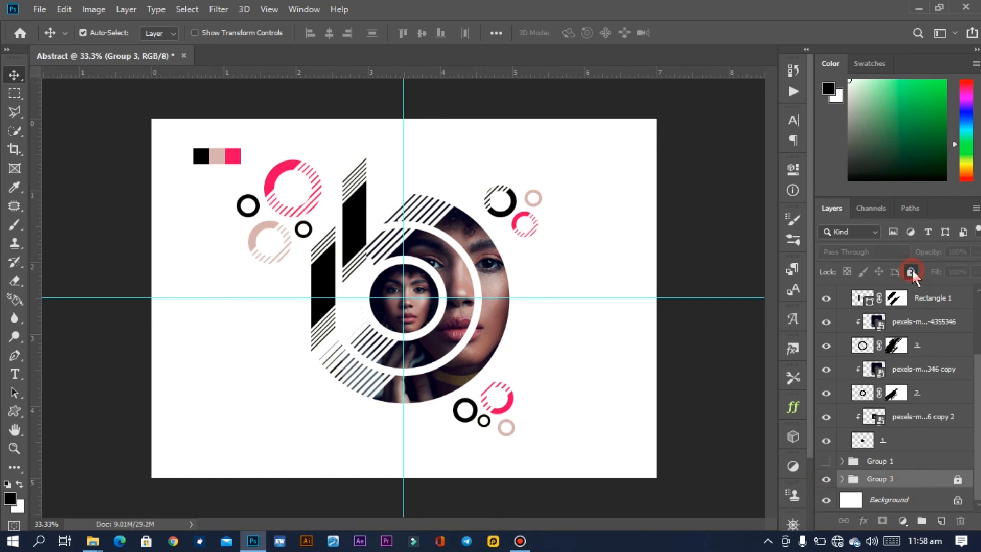
click(827, 479)
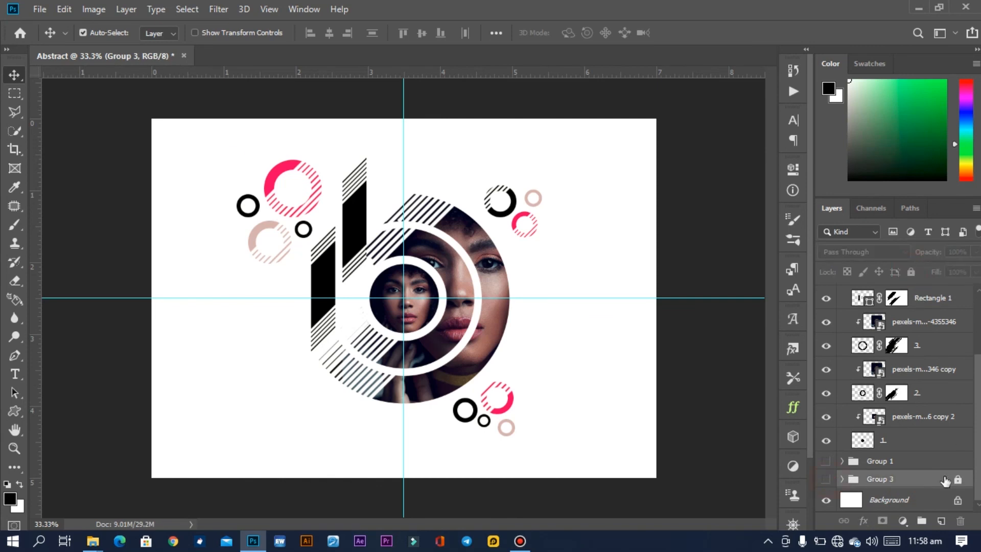
Collapse the Model group and scale up the Model and all three Circles groups together slightly and proportionally.
scroll(979, 409, up, 3)
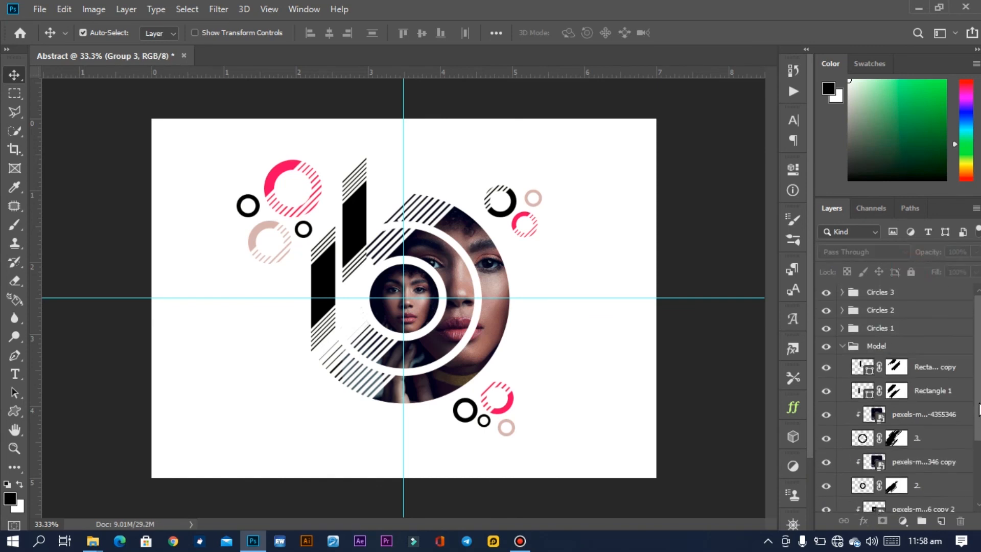
click(842, 346)
click(872, 346)
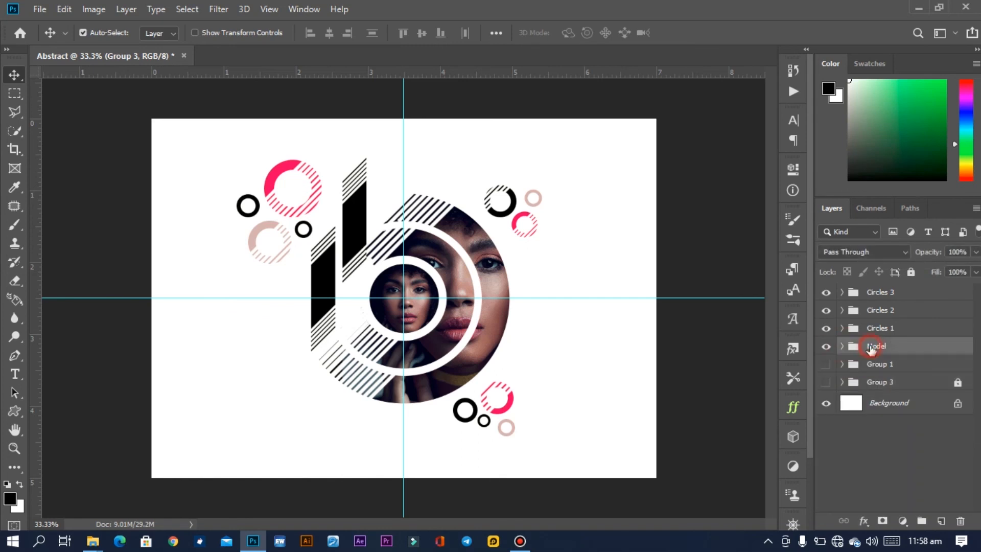
shift+click(886, 294)
key(ctrl+t)
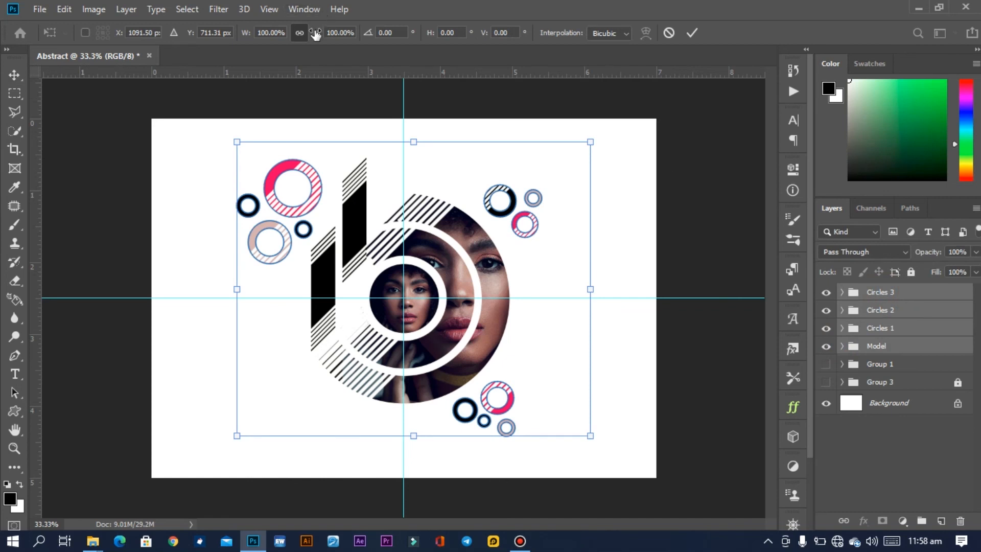
mouse_move(311, 33)
mouse_down()
mouse_move(302, 35)
mouse_move(320, 35)
mouse_up()
click(692, 32)
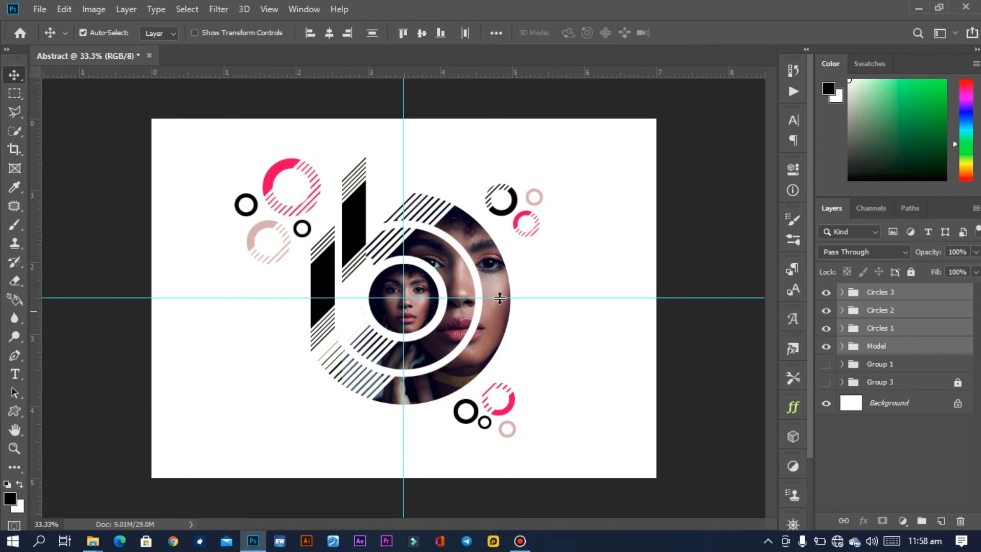
Add a gradient fill layer above the Background using the blue preset with Radial style, and reopen its gradient for editing.
click(894, 404)
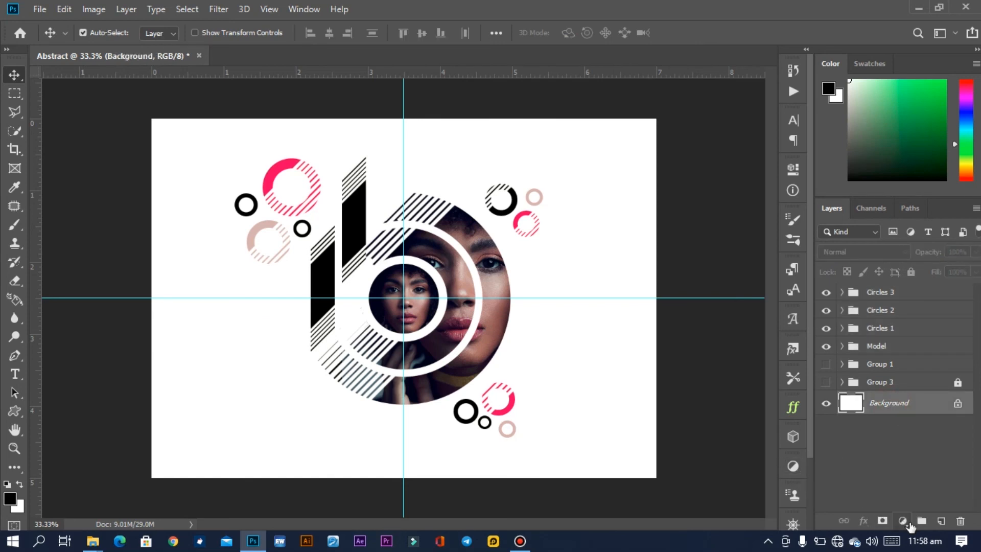
click(903, 521)
click(898, 282)
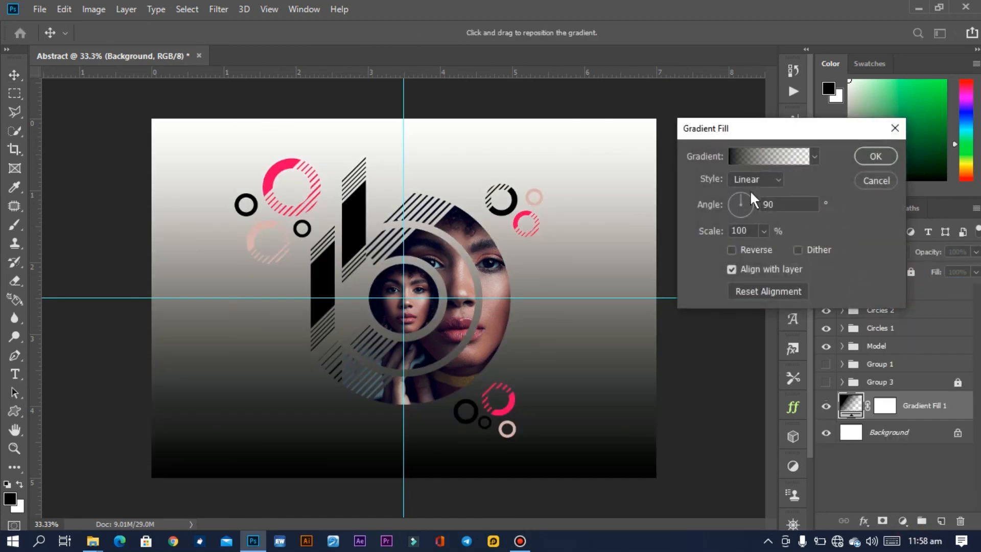
click(760, 152)
drag(870, 146, 870, 205)
click(804, 181)
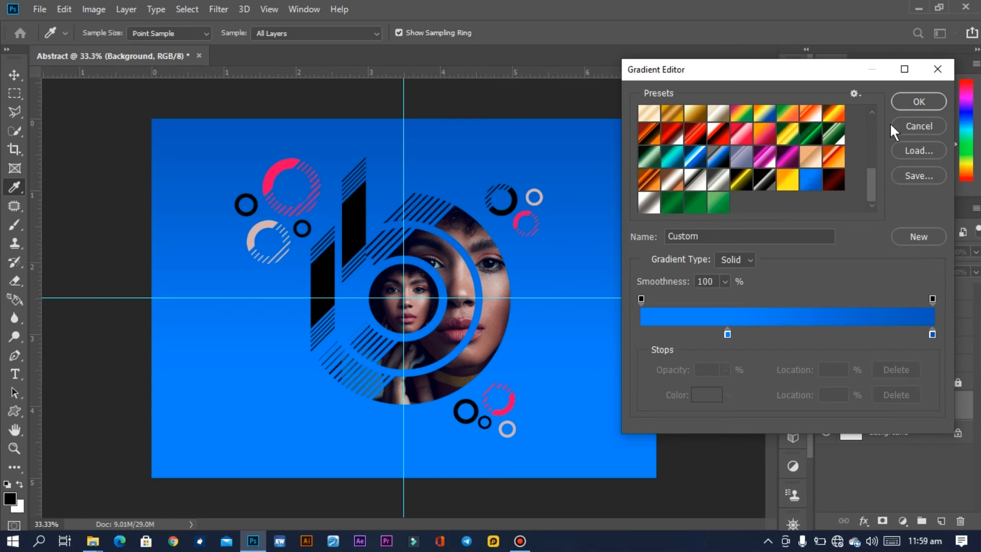
click(917, 102)
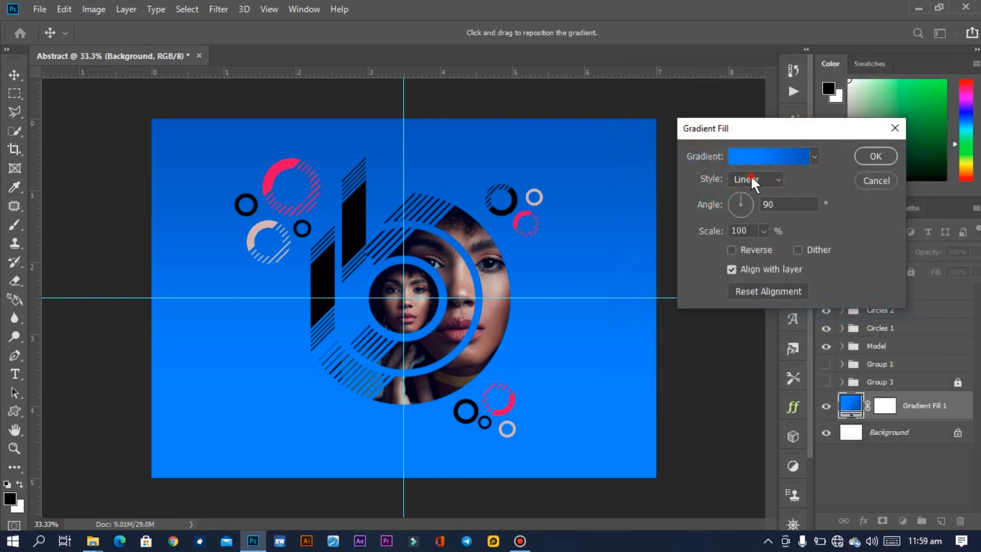
click(754, 180)
click(752, 203)
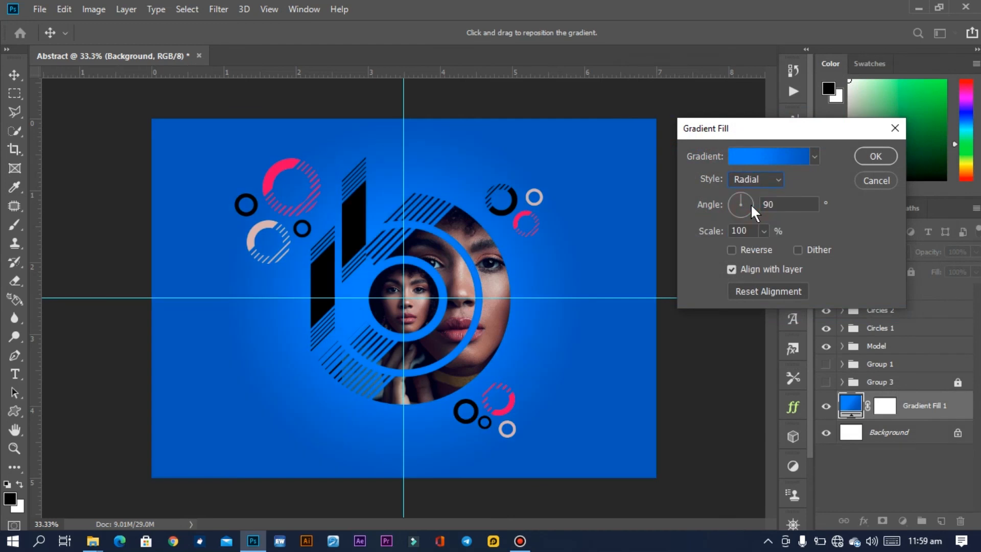
click(760, 155)
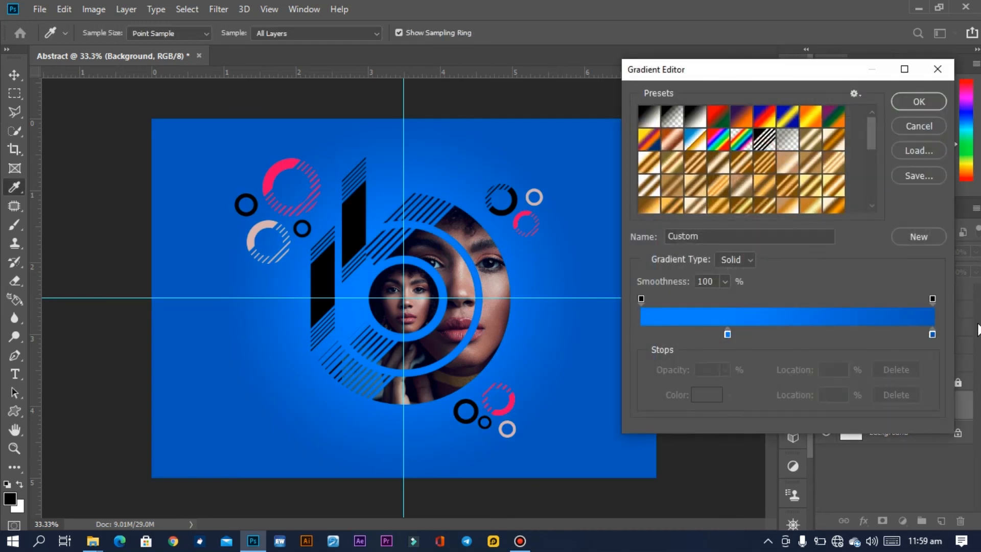
click(937, 335)
double_click(933, 334)
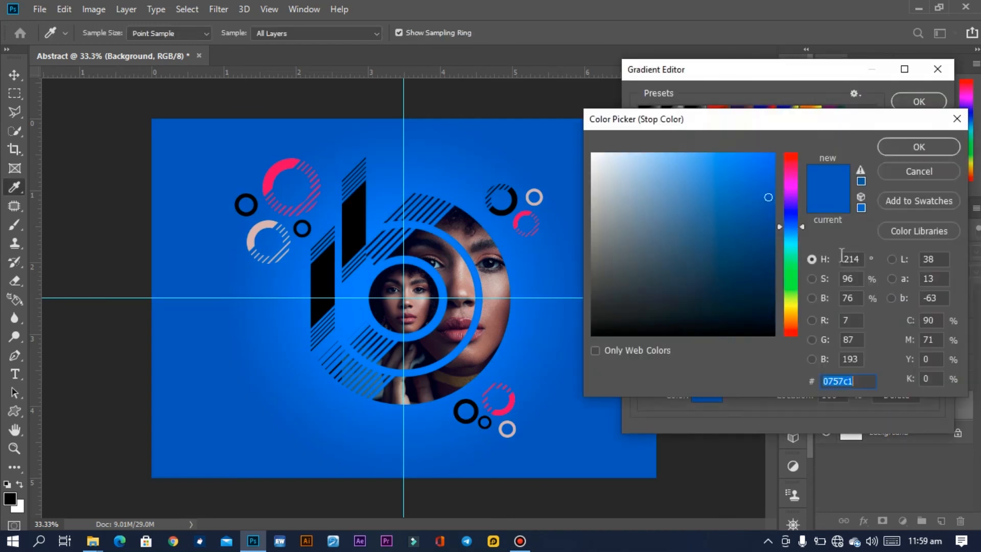
mouse_move(765, 190)
mouse_down()
mouse_move(761, 155)
mouse_move(698, 149)
mouse_up()
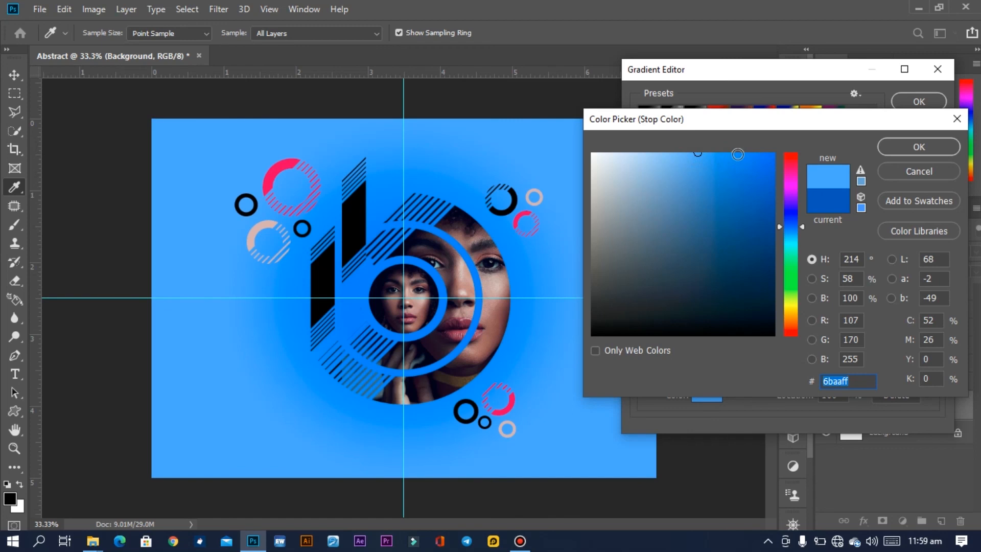
click(934, 173)
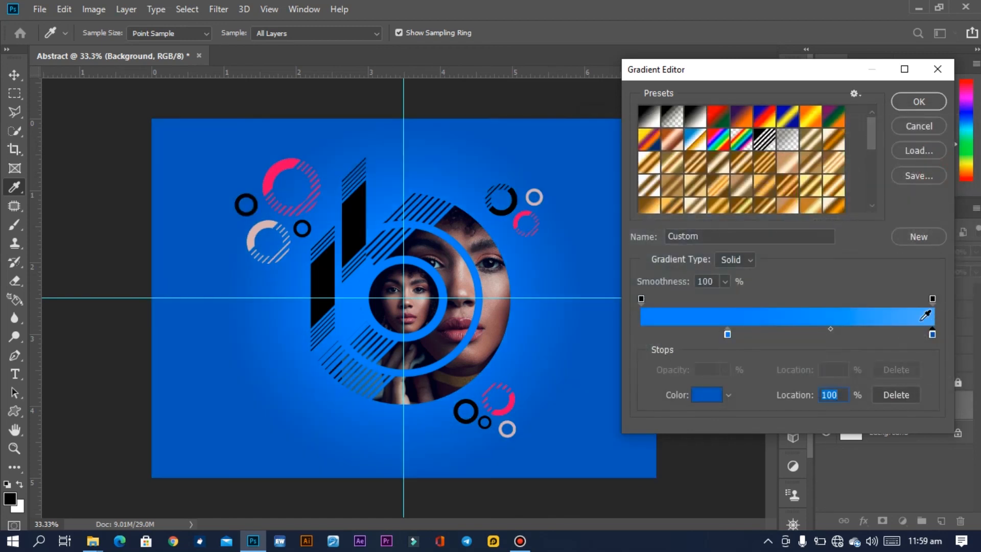
Set the gradient's colour stop at 30% to 7ab1fa and its end stop at 100% to 4c97fc.
click(727, 334)
double_click(728, 332)
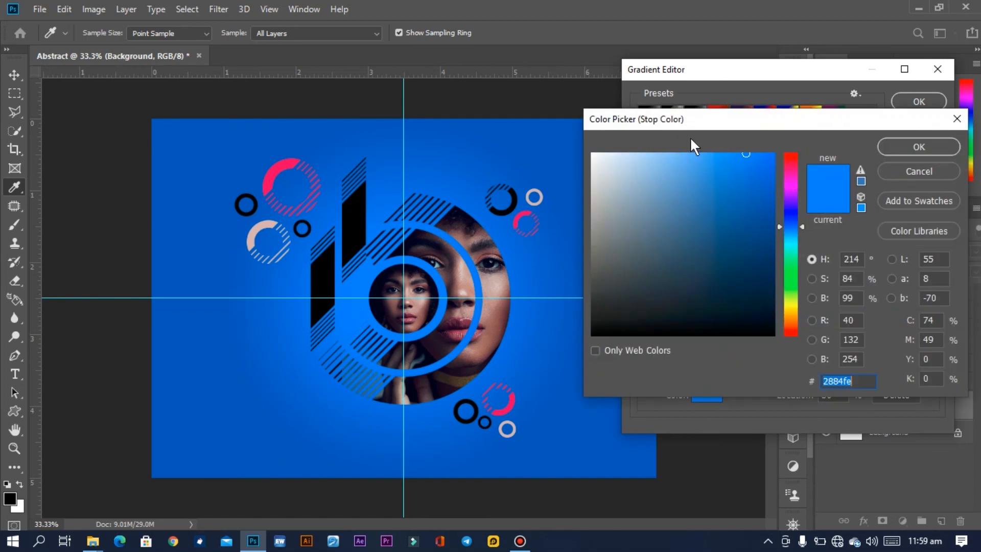
click(690, 157)
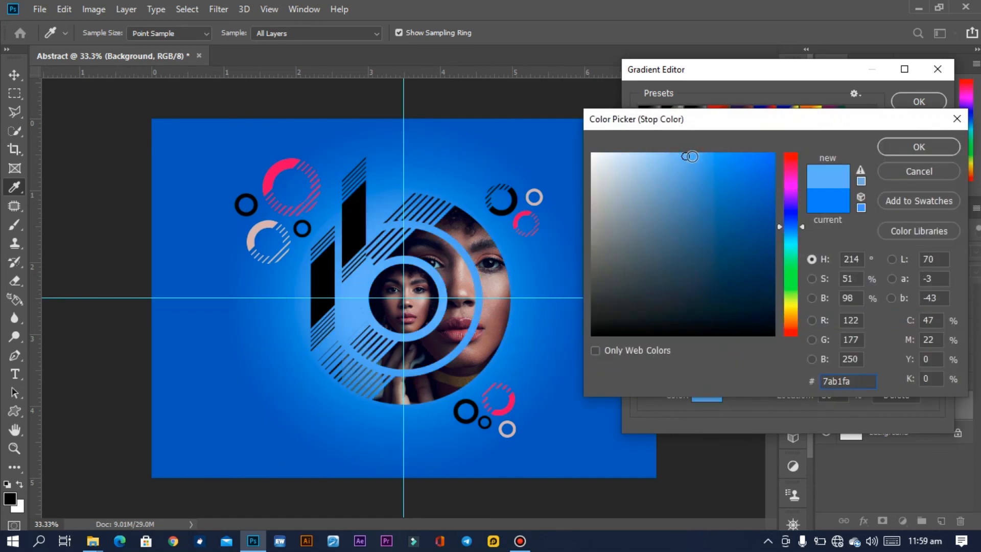
click(898, 146)
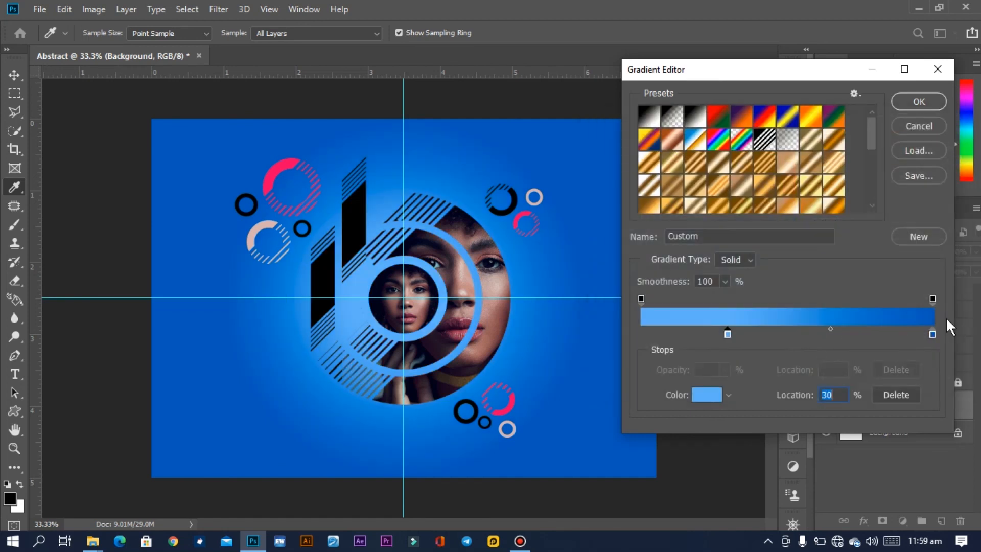
double_click(932, 334)
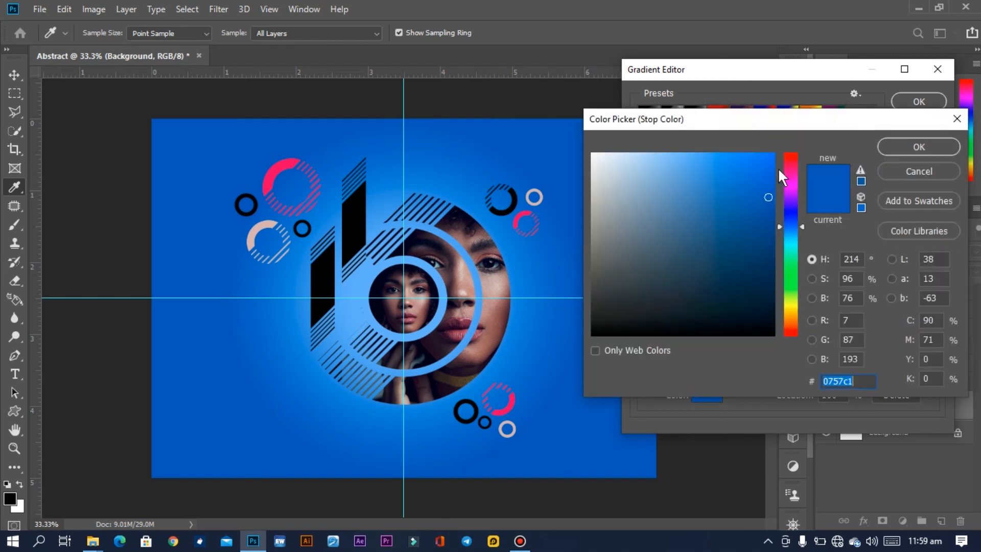
drag(761, 165, 720, 156)
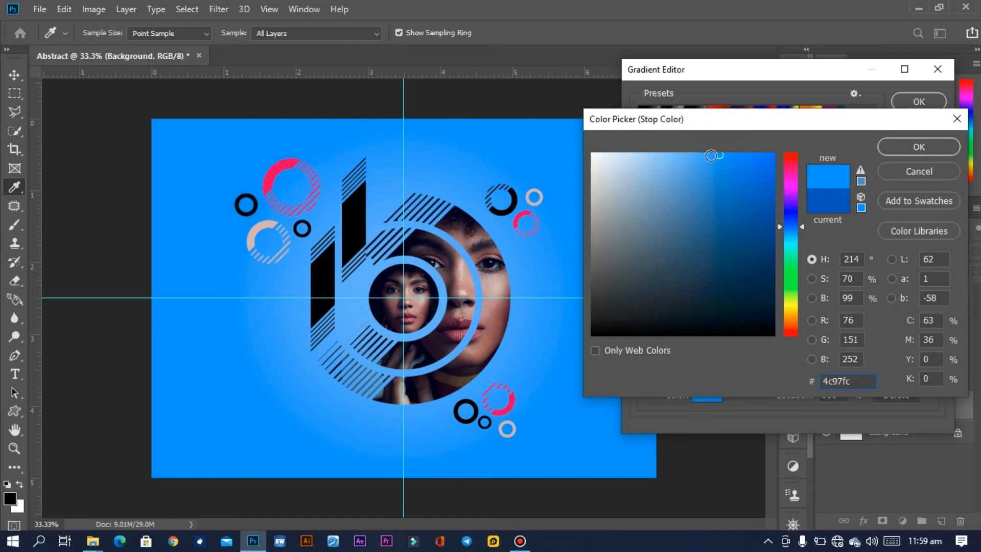
click(891, 147)
Change the gradient's colour stop at 30% to a very pale blue.
click(729, 334)
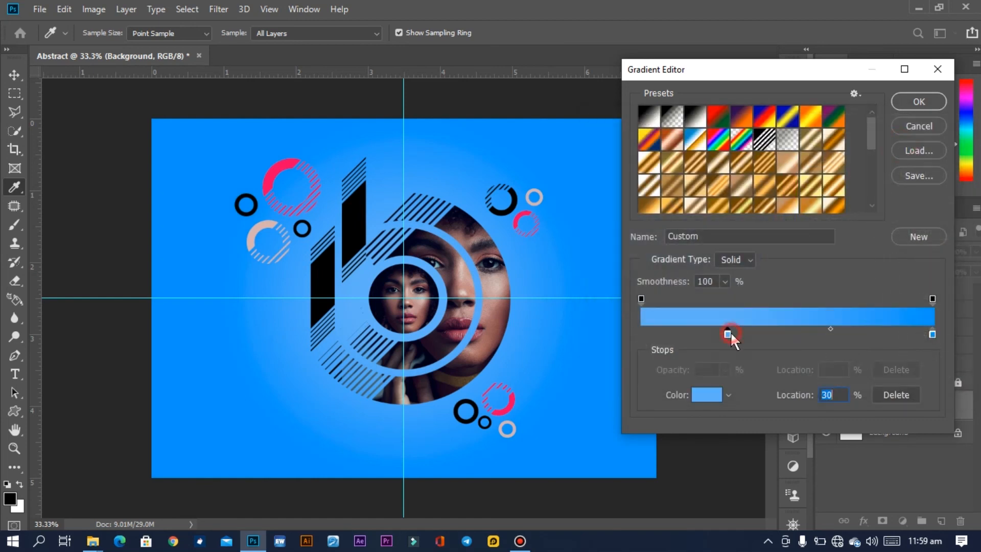
double_click(729, 333)
drag(663, 154, 635, 153)
click(911, 152)
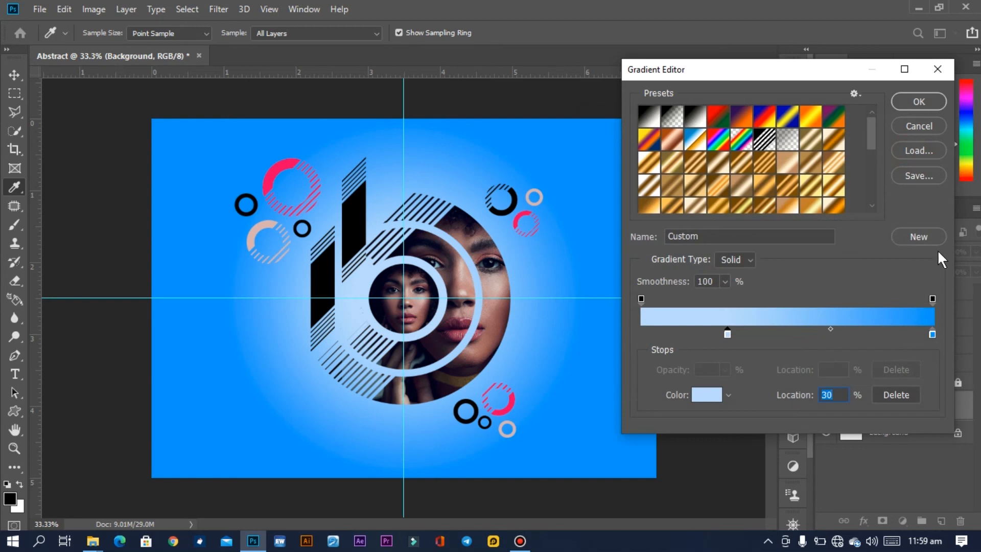
Set the gradient's end stop at 100% to 6caafc, apply the fill and lock the gradient fill layer.
click(933, 335)
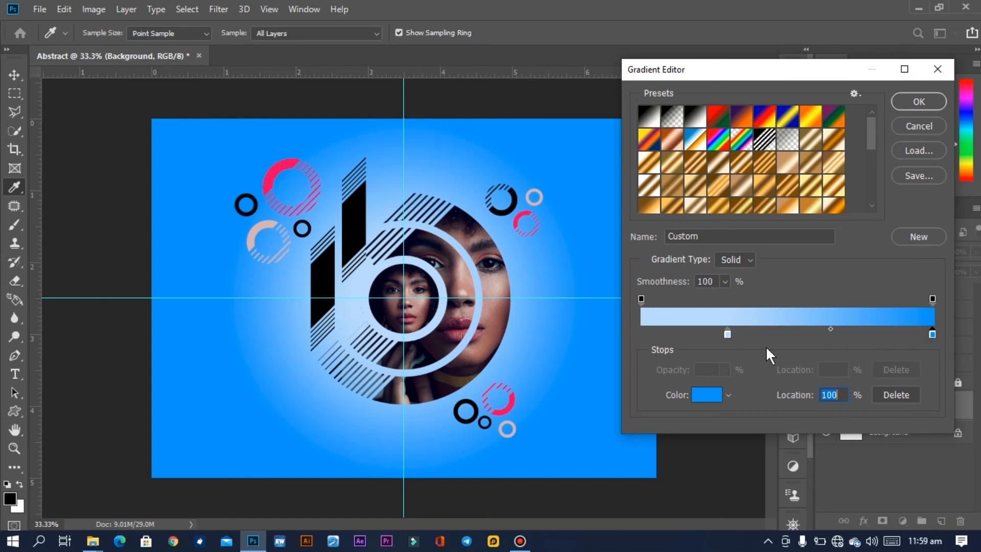
double_click(931, 333)
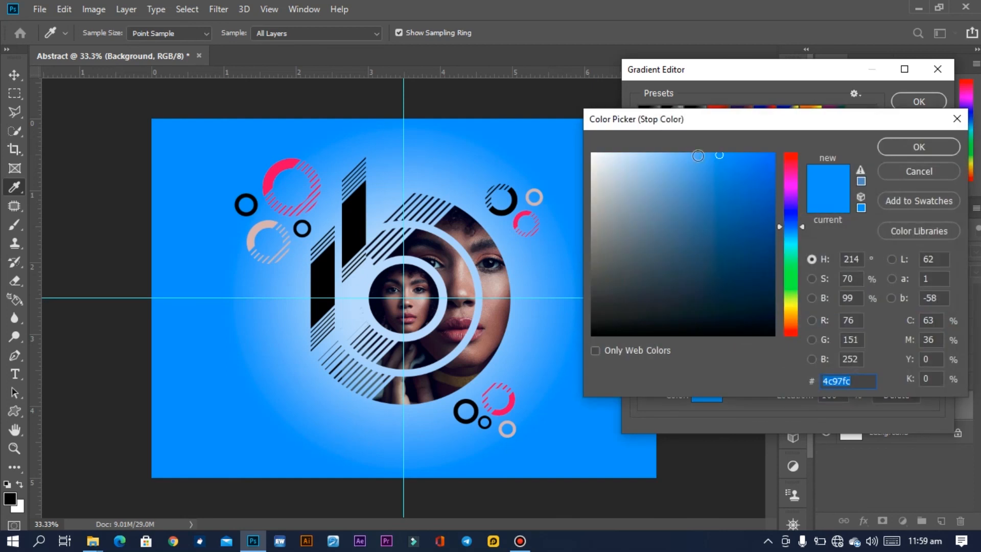
click(696, 155)
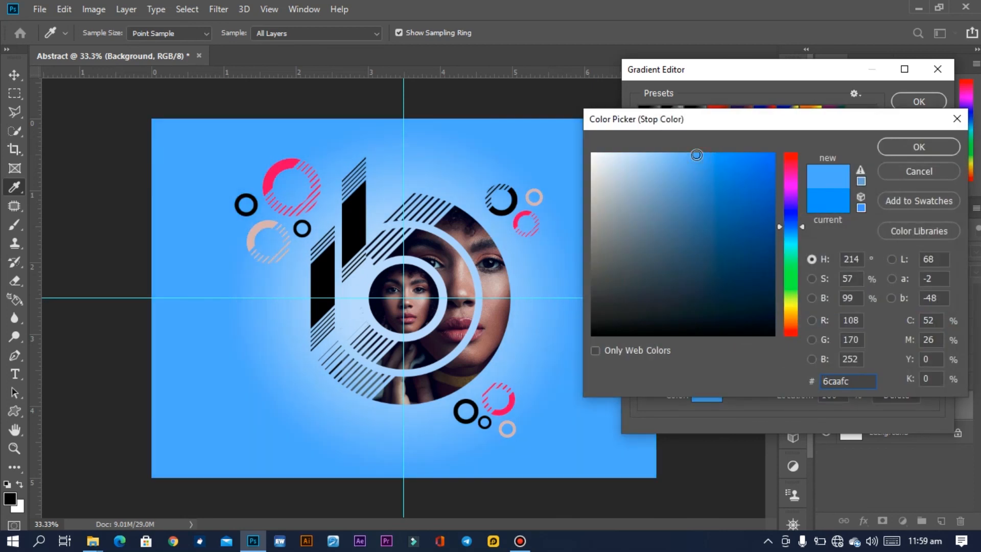
click(922, 144)
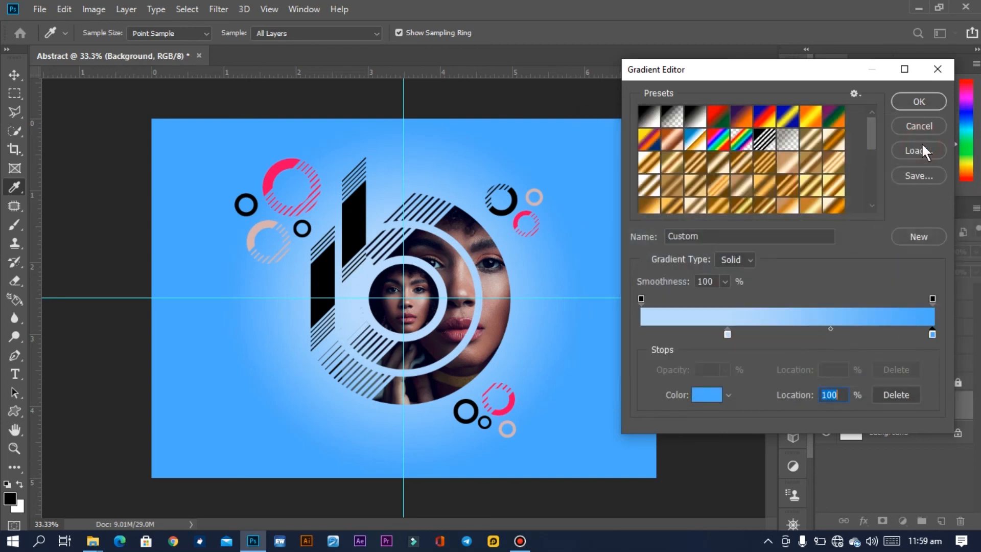
click(916, 100)
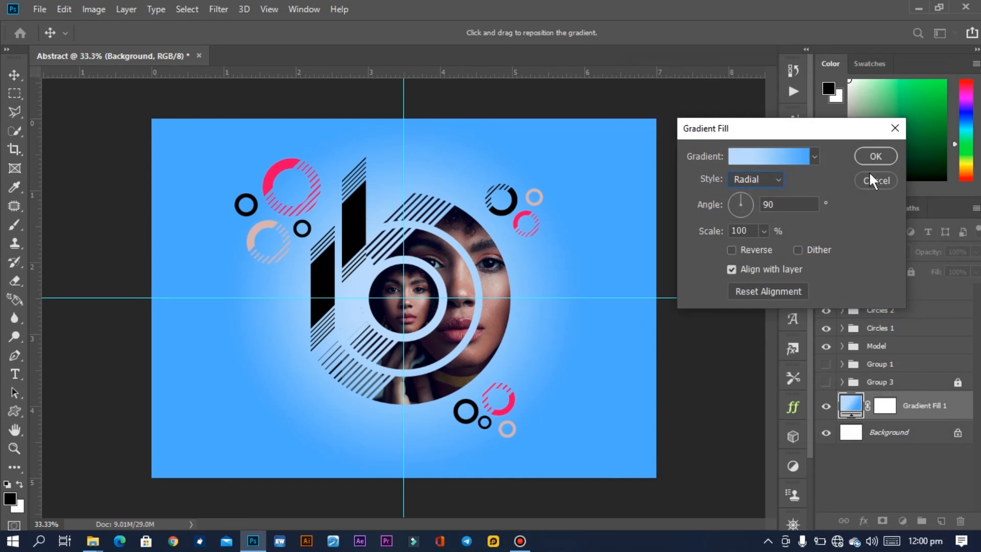
click(869, 161)
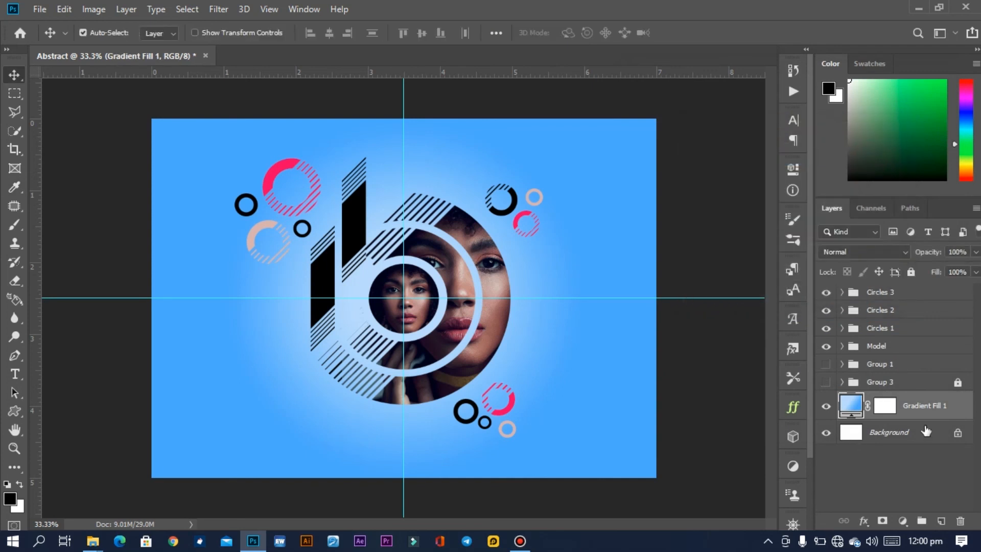
click(911, 272)
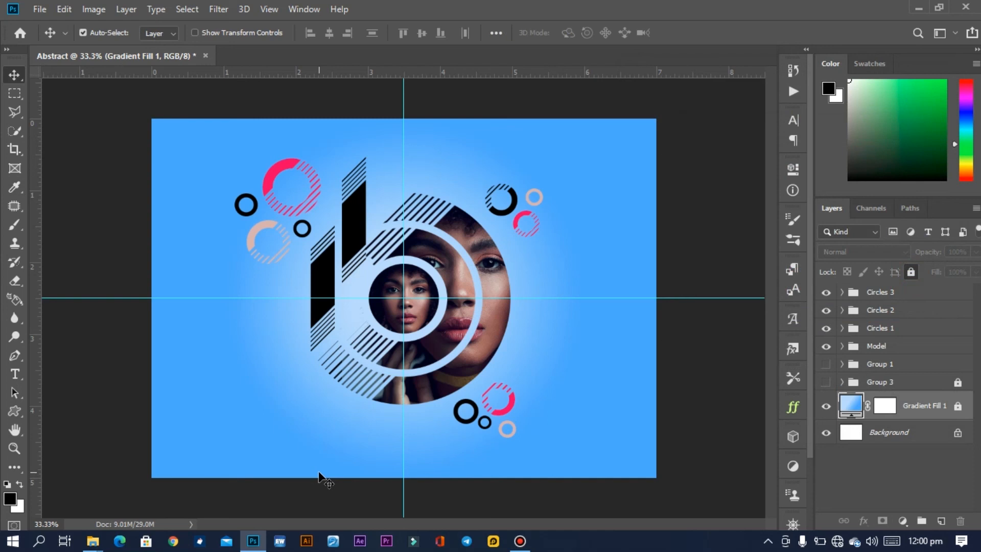
Place the lens_flare image from the Abstract Art Tut folder on the canvas and scale it proportionally to 14.13%.
mouse_move(92, 541)
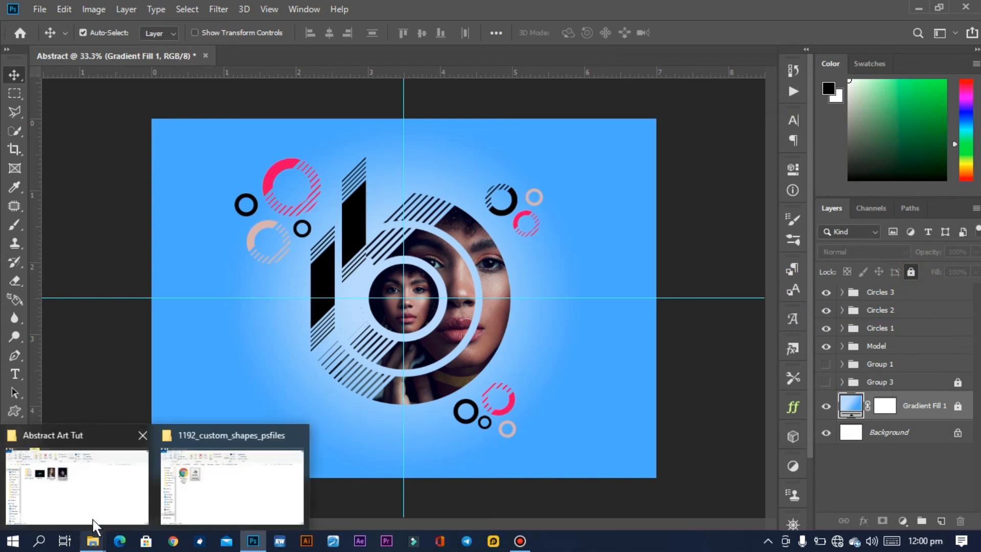
click(92, 509)
drag(247, 183, 408, 296)
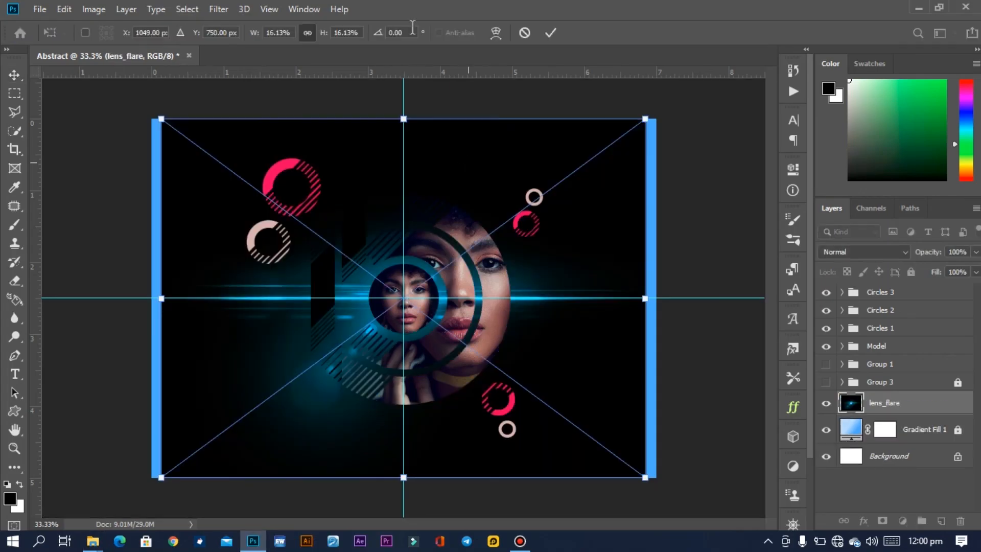
drag(326, 33, 326, 34)
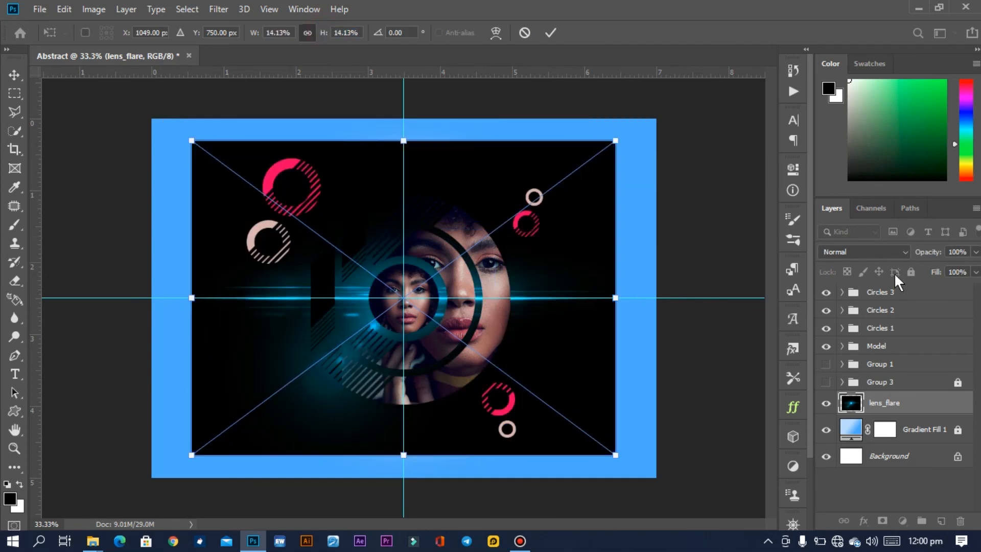
Set the lens_flare layer's blend mode to Screen and move it above the Circles 3 group.
click(893, 255)
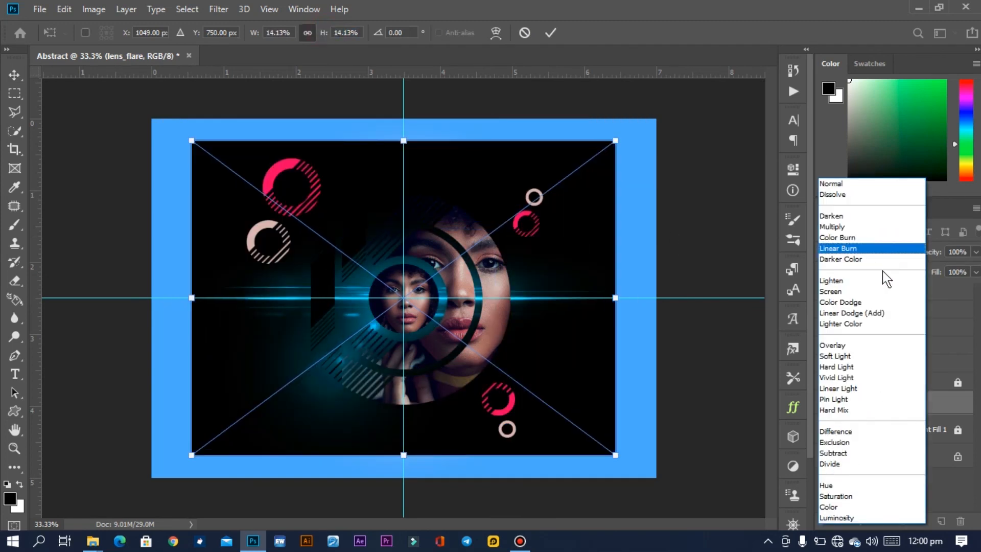
click(879, 299)
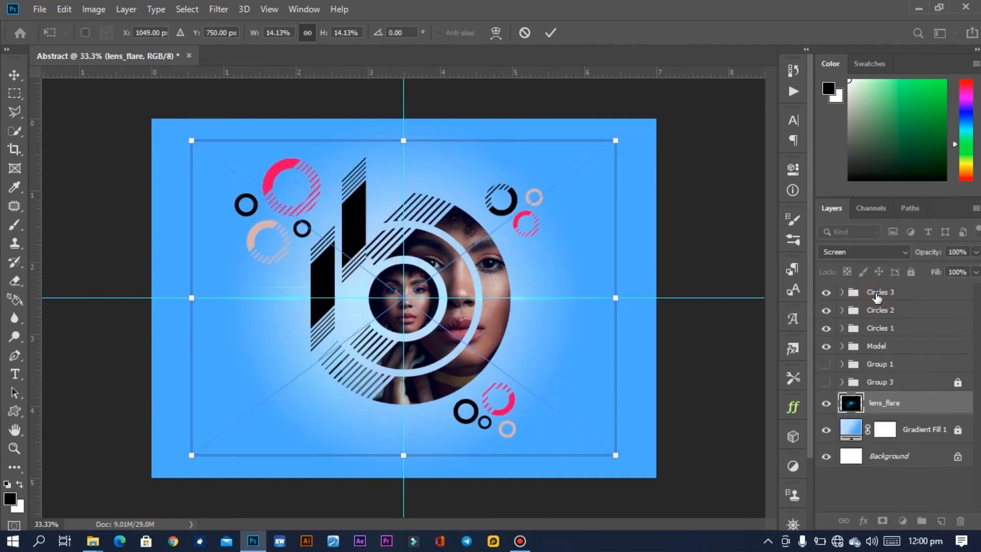
drag(883, 405, 890, 286)
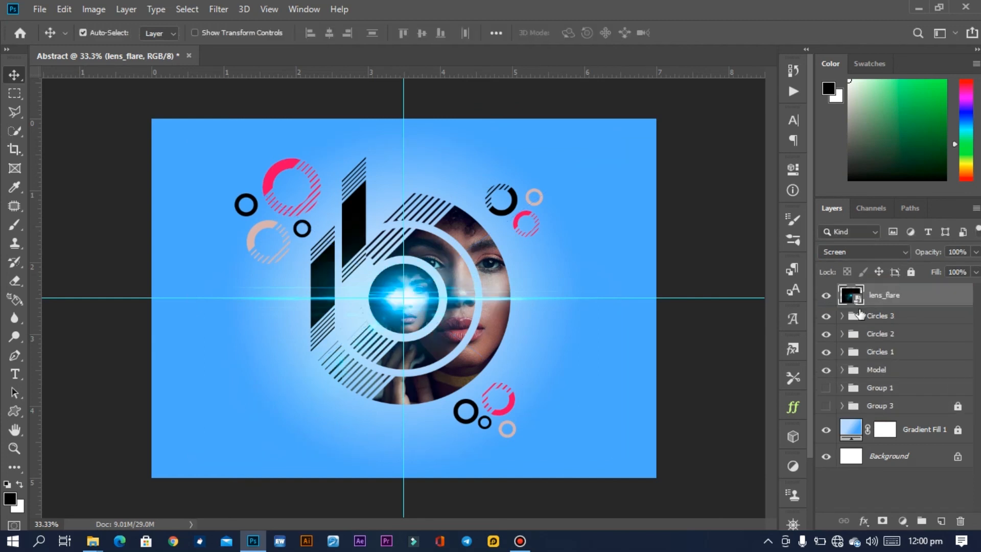
Flip the lens flare horizontally and position its glow at the lower end of the taller black bar.
drag(412, 301, 372, 264)
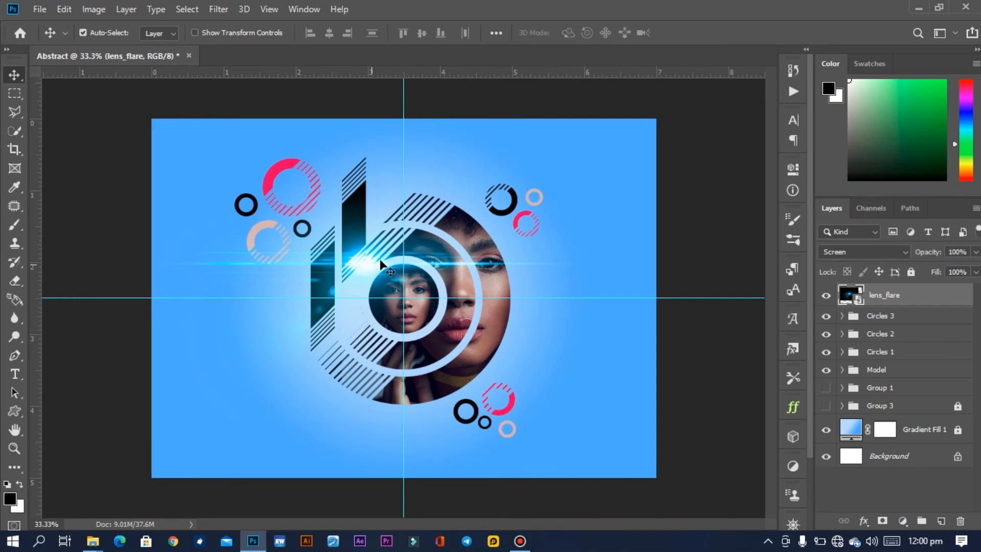
drag(386, 263, 397, 259)
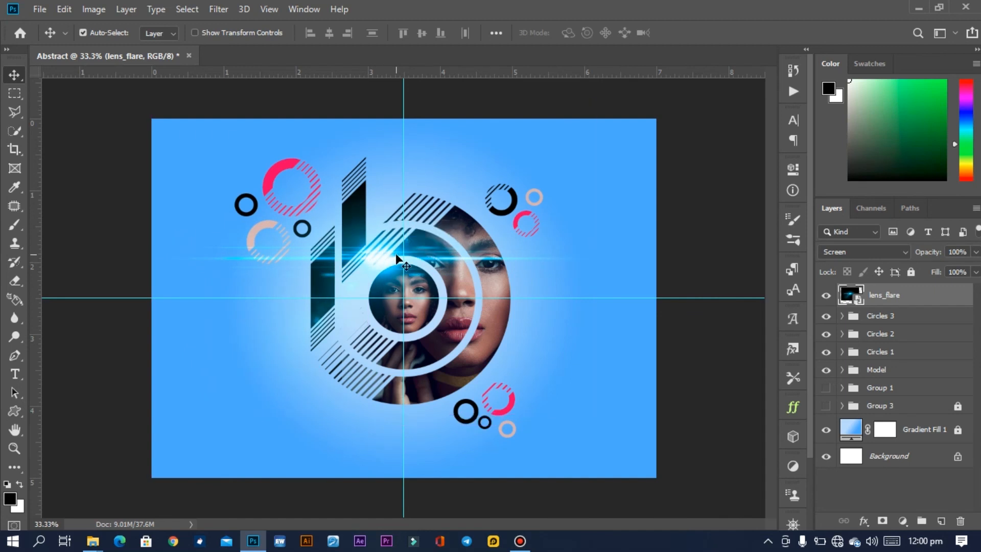
key(ctrl+t)
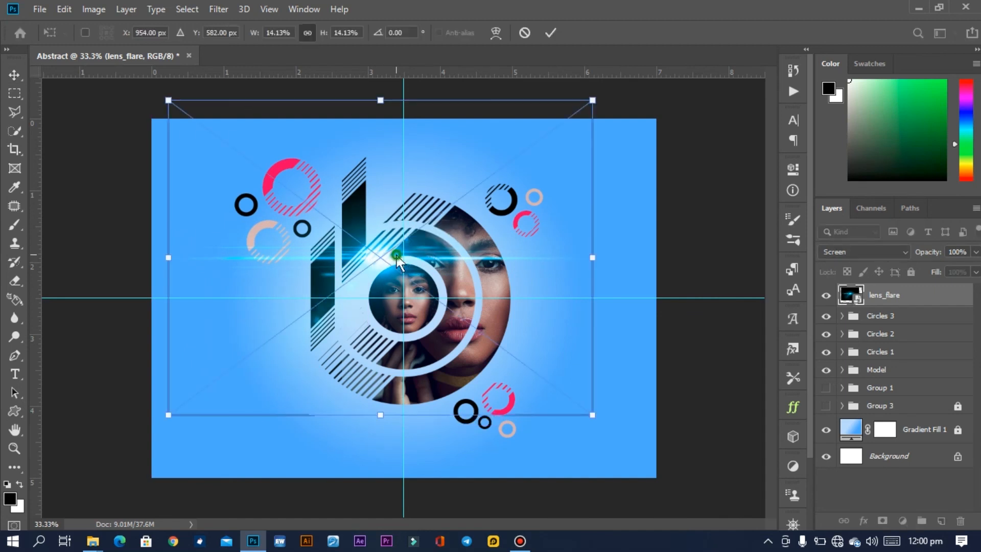
right_click(396, 253)
click(475, 420)
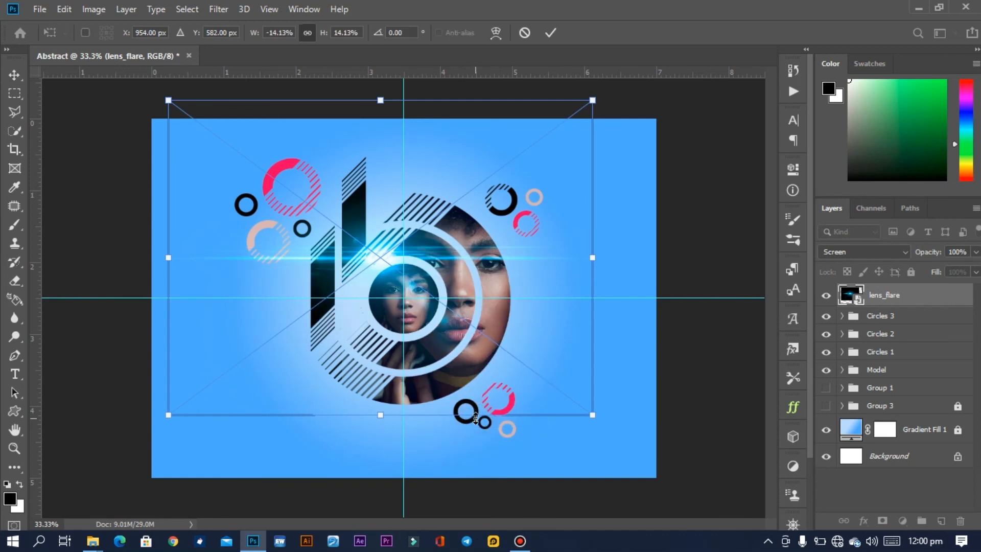
drag(375, 259, 352, 262)
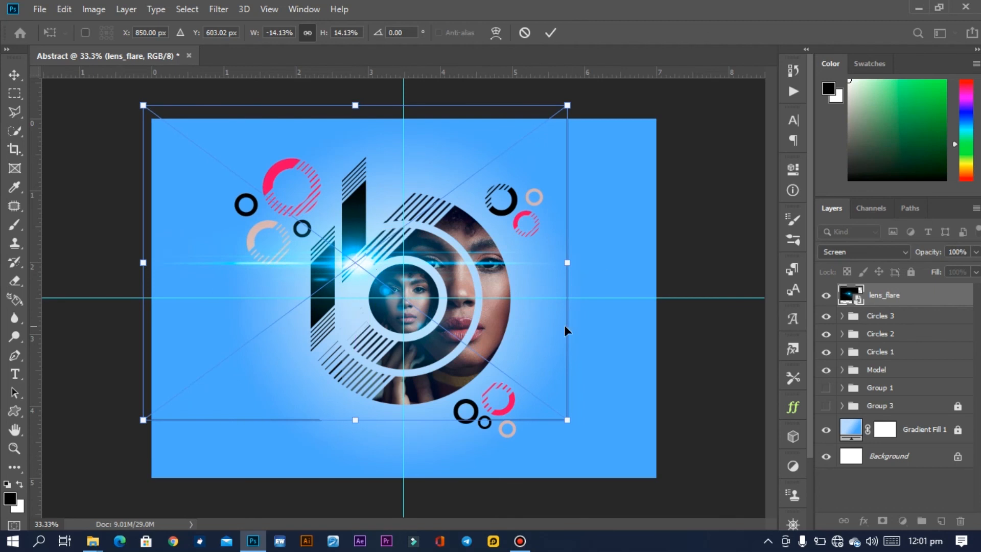
click(549, 33)
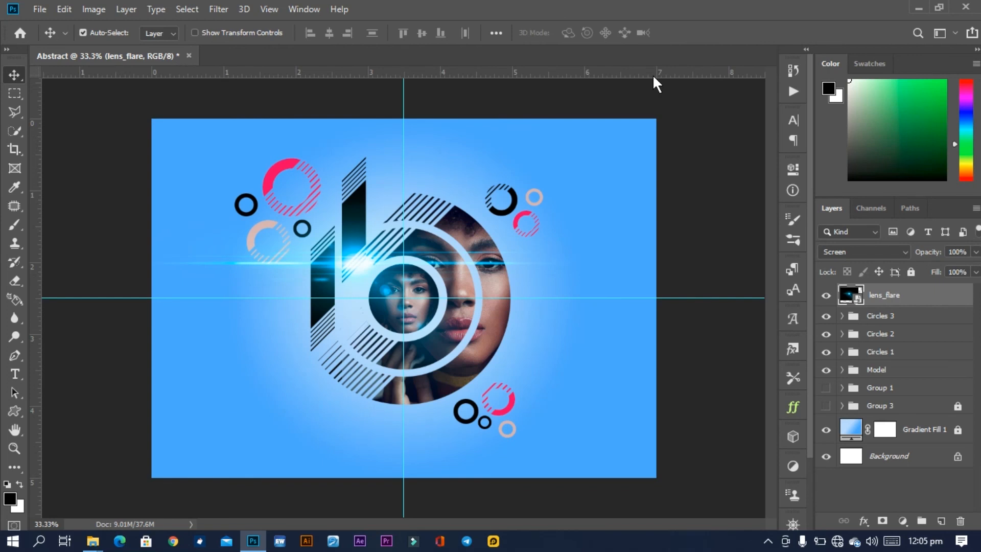
Add a text layer reading "Tantra Design" on the blue background beneath the ringed portrait.
key(t)
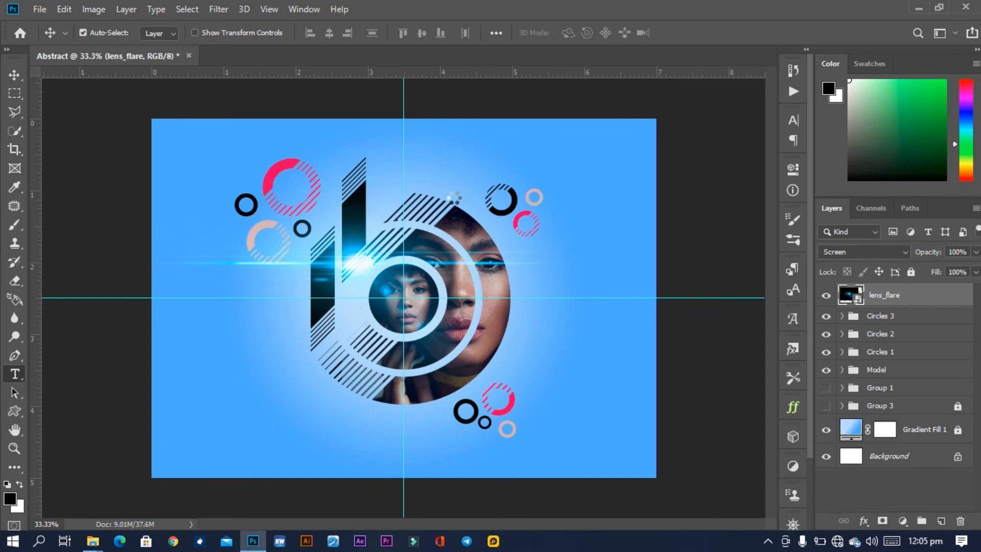
click(306, 445)
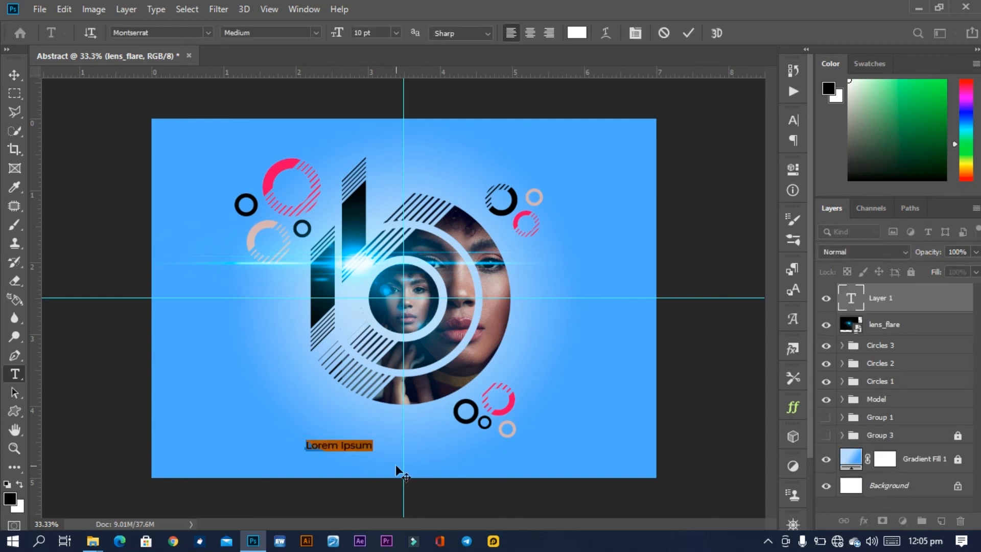
key(BackSpace)
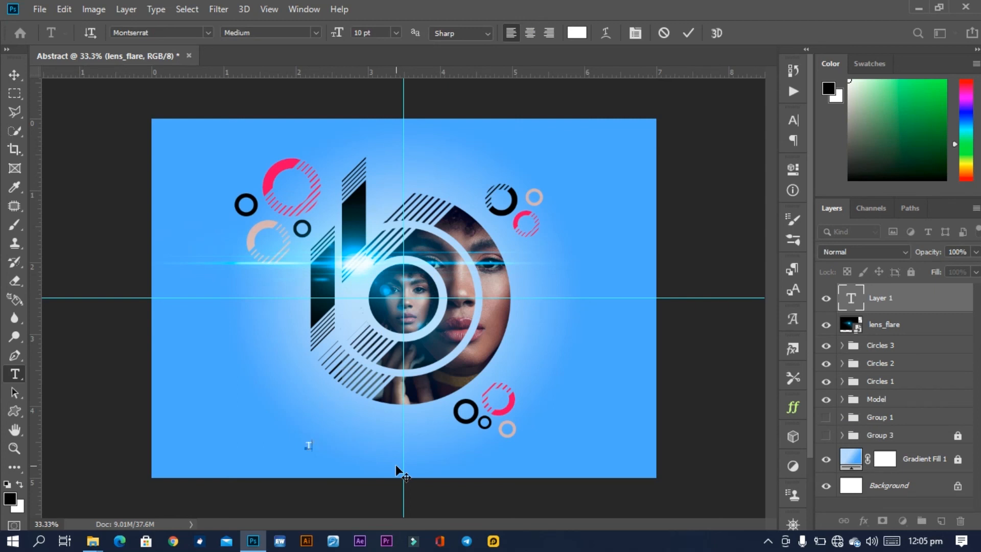
text(Tantra Design)
Filter the font list to favorites and set the whole Tantra Design text in the Blacksword font.
key(ctrl+a)
click(792, 121)
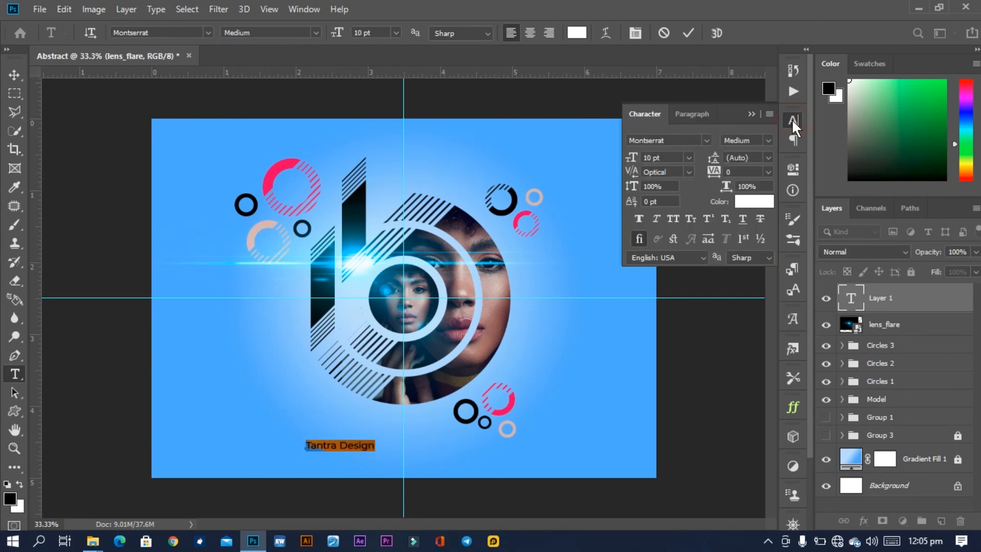
click(709, 140)
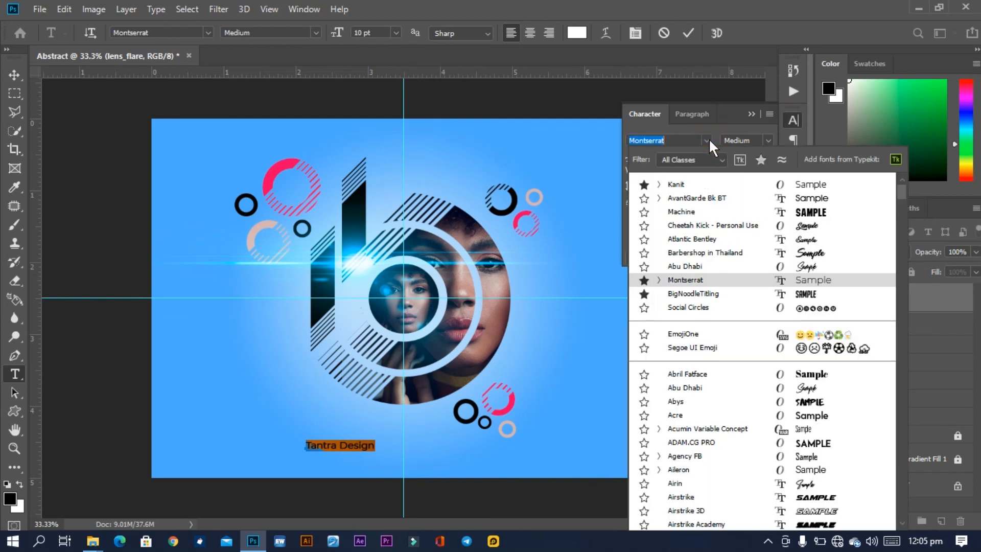
click(760, 158)
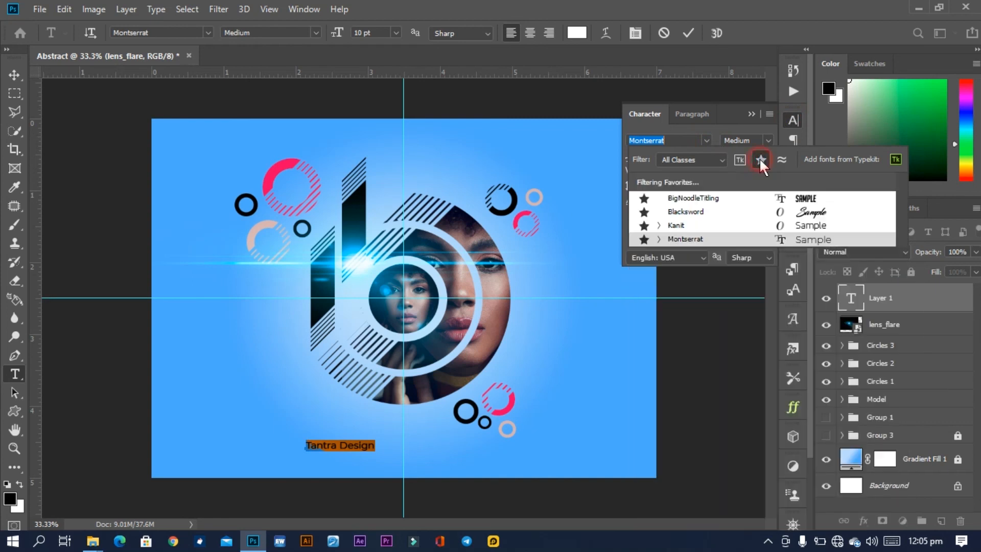
click(746, 212)
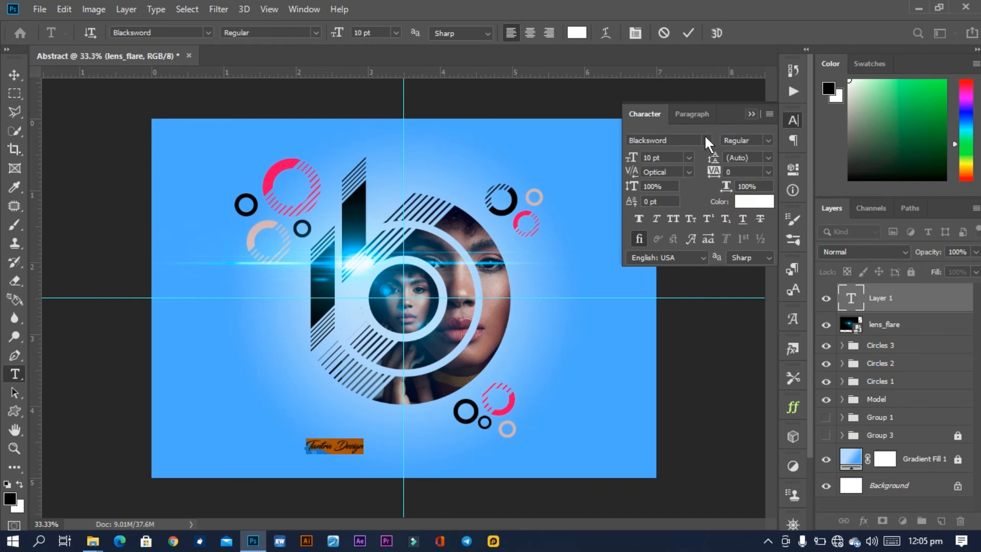
Enlarge the Tantra Design text to 27 pt and move it beneath the portrait, centered on the vertical guide.
drag(630, 158, 641, 163)
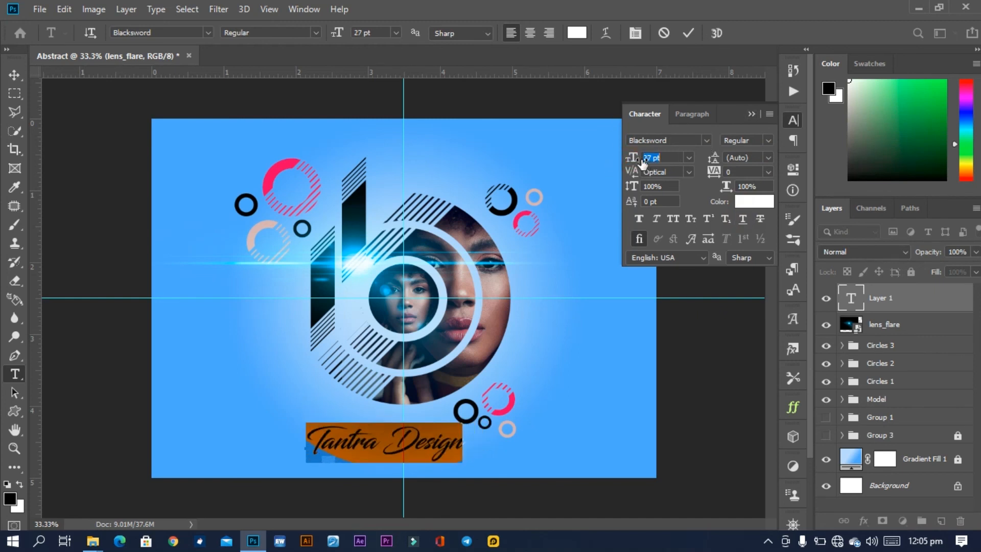
click(688, 33)
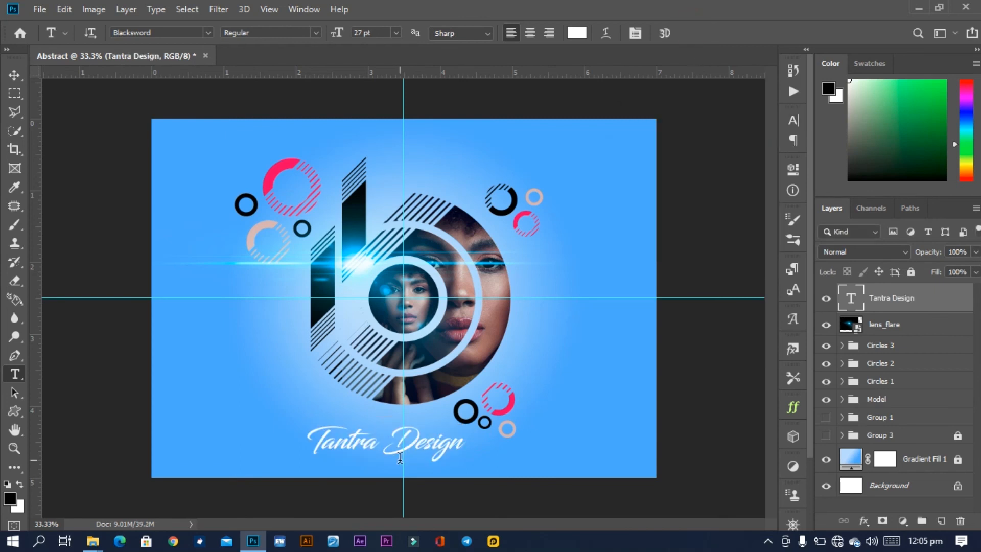
key(v)
drag(411, 443, 428, 452)
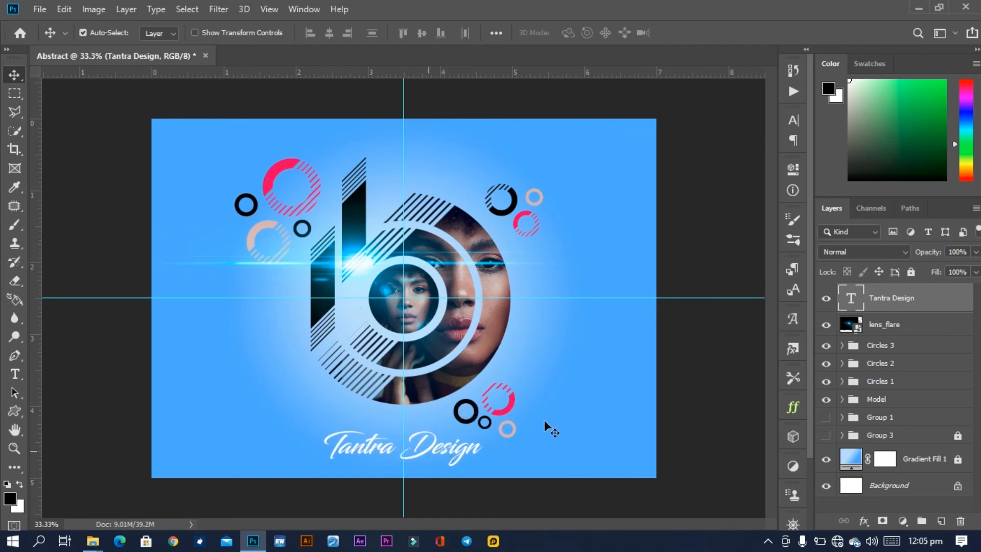